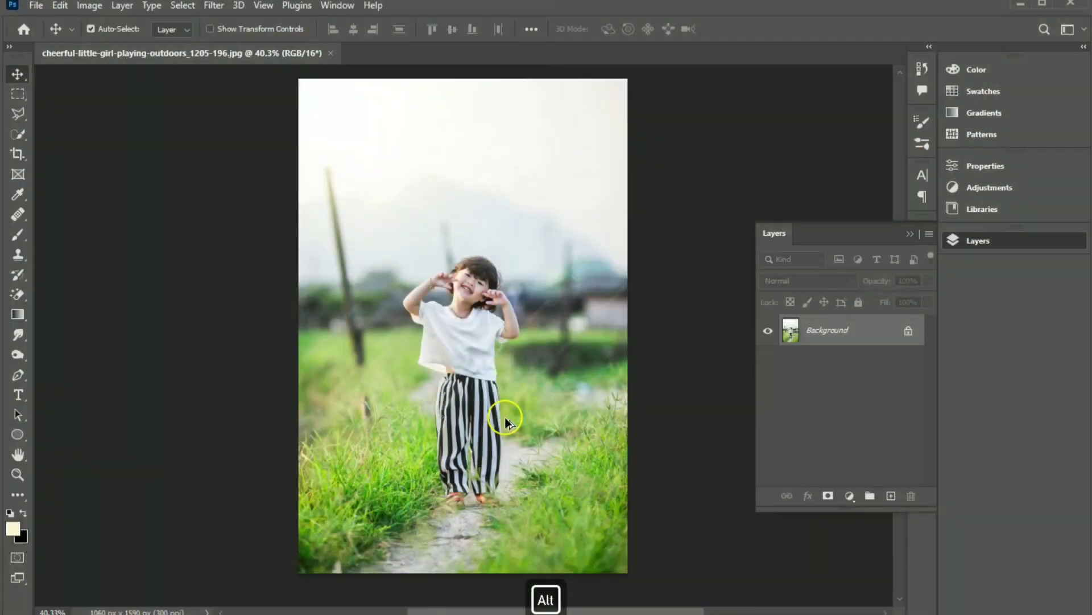
Step: Duplicate the Background layer and select the girl on the copy with Select Subject
scroll(504, 417, up, 1)
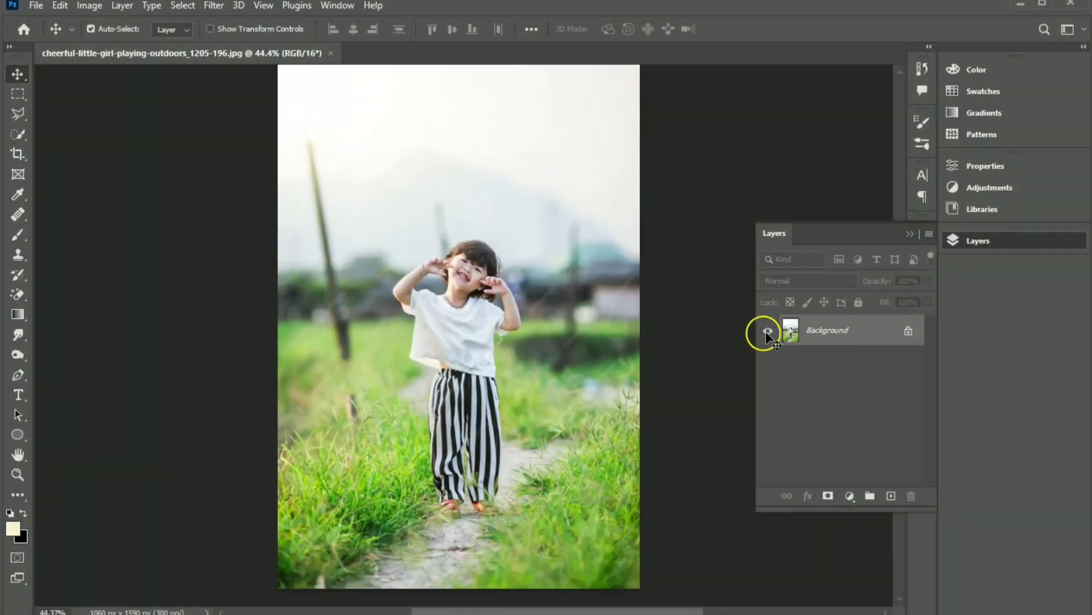
drag(852, 331, 892, 496)
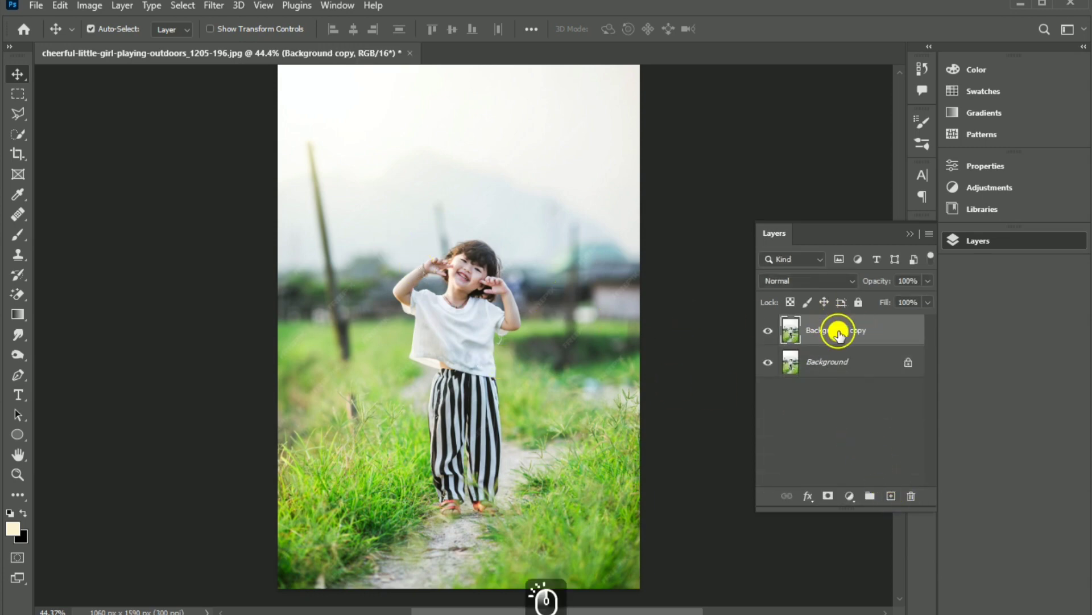
click(182, 6)
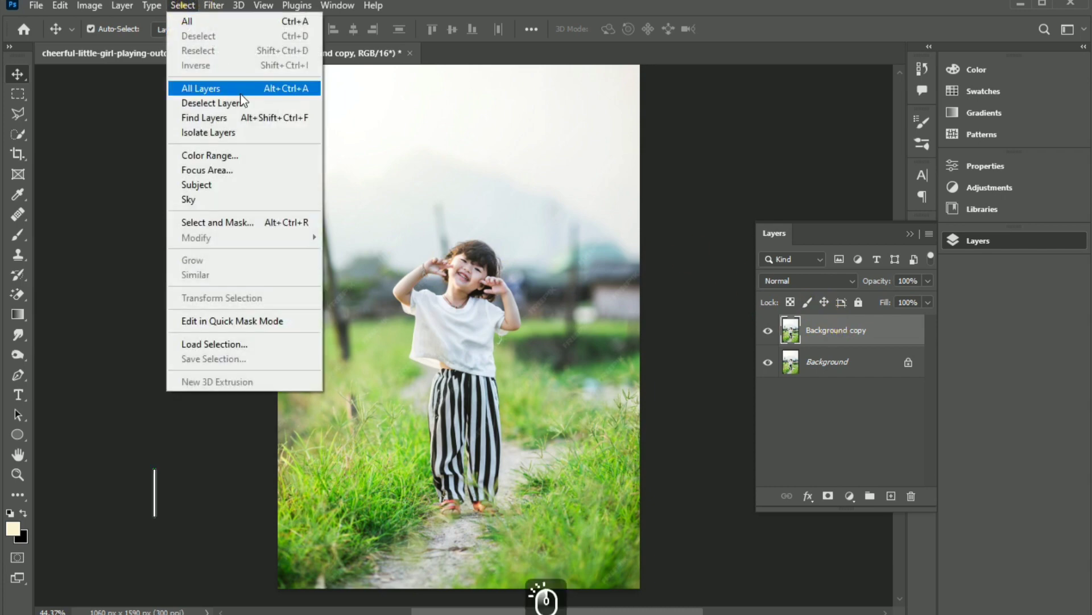
click(207, 184)
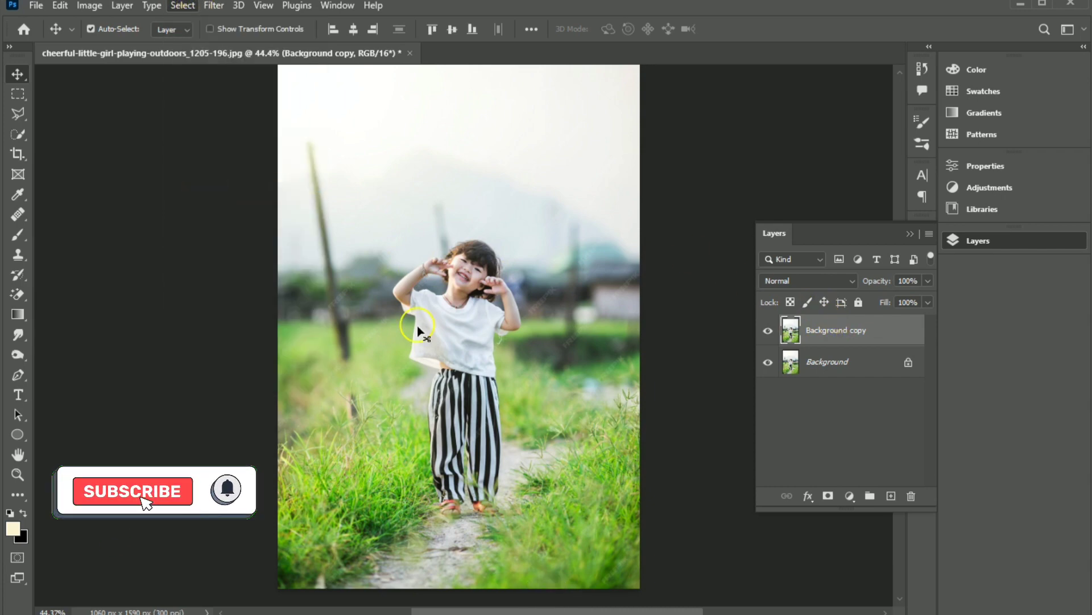
Step: Add the missing parts of both feet and sandals to the selection with the Quick Selection tool
scroll(471, 330, up, 3)
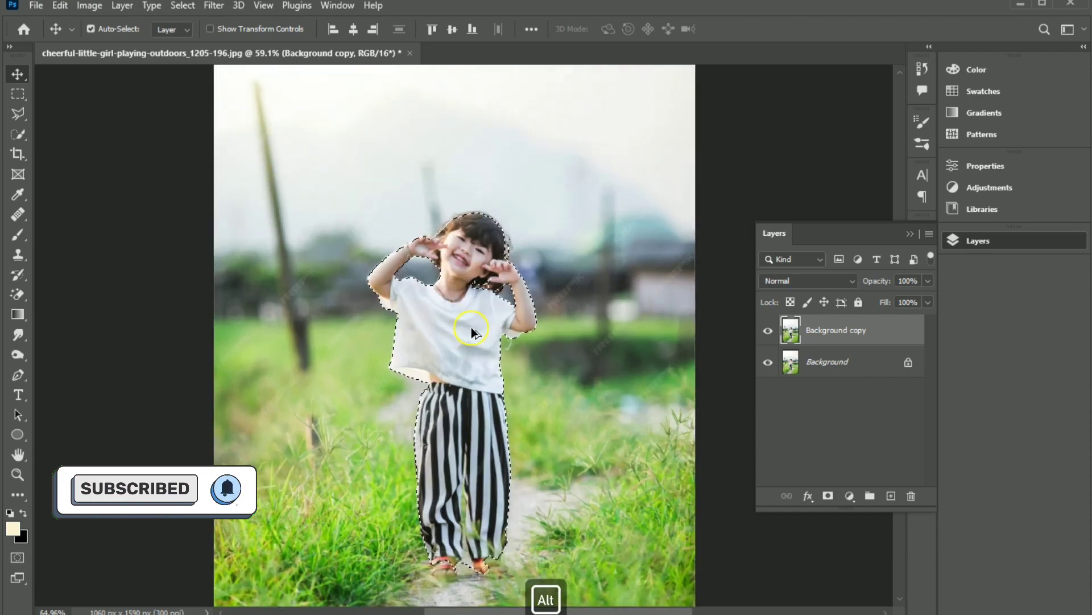
scroll(471, 605, up, 5)
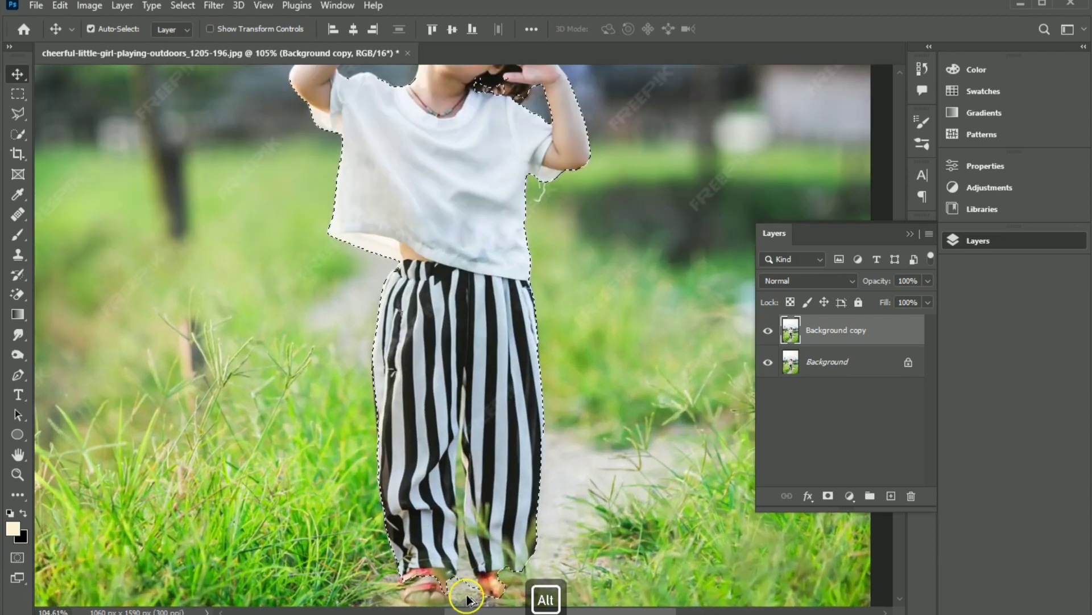
scroll(463, 535, up, 2)
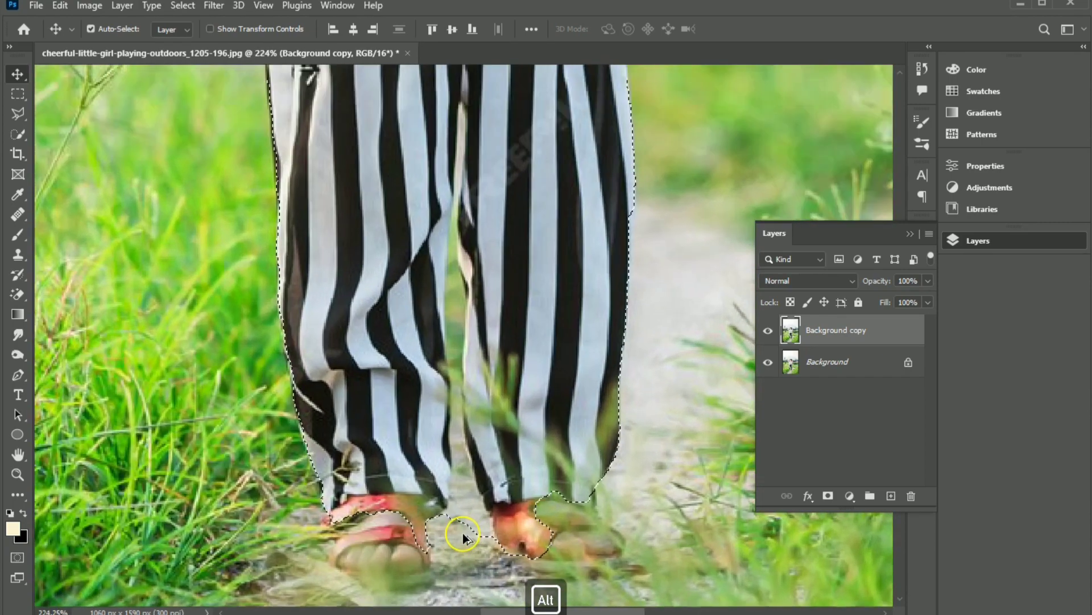
click(17, 134)
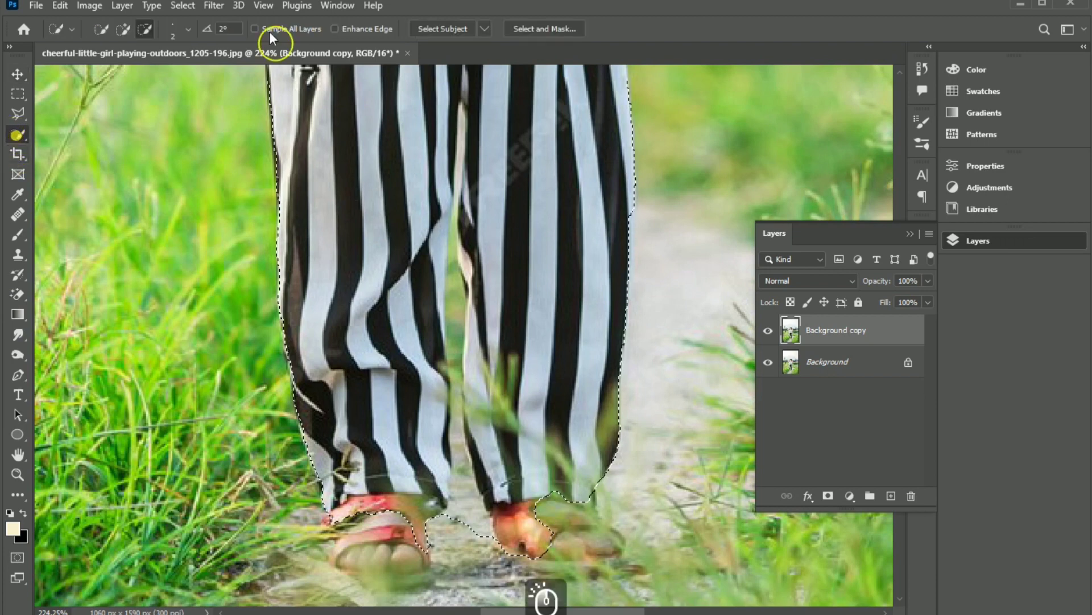
click(123, 28)
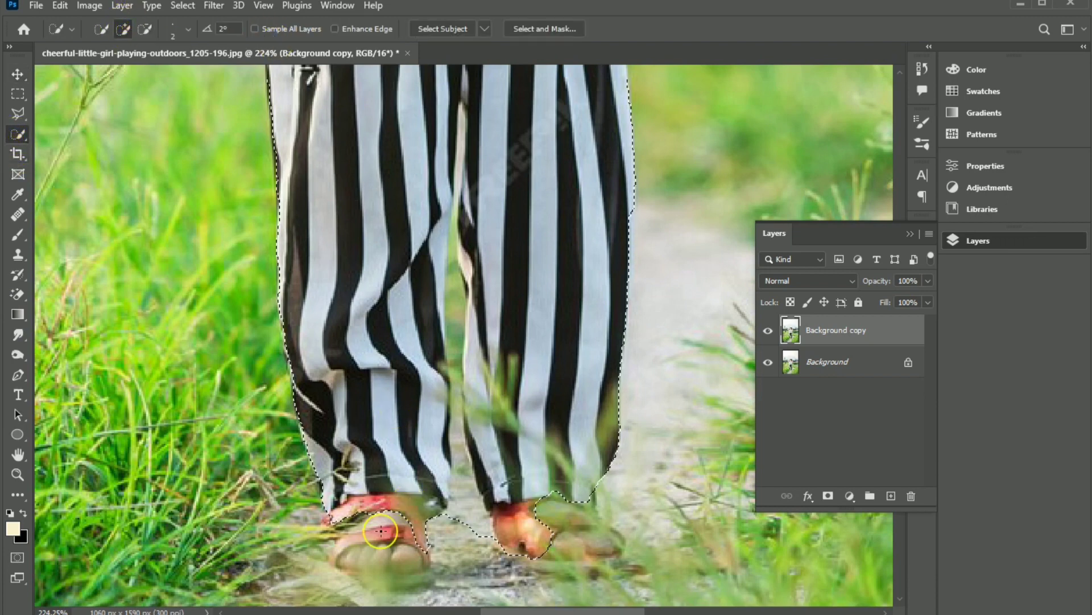
mouse_move(380, 512)
mouse_down()
mouse_move(369, 555)
mouse_move(353, 505)
mouse_move(356, 541)
mouse_move(387, 529)
mouse_up()
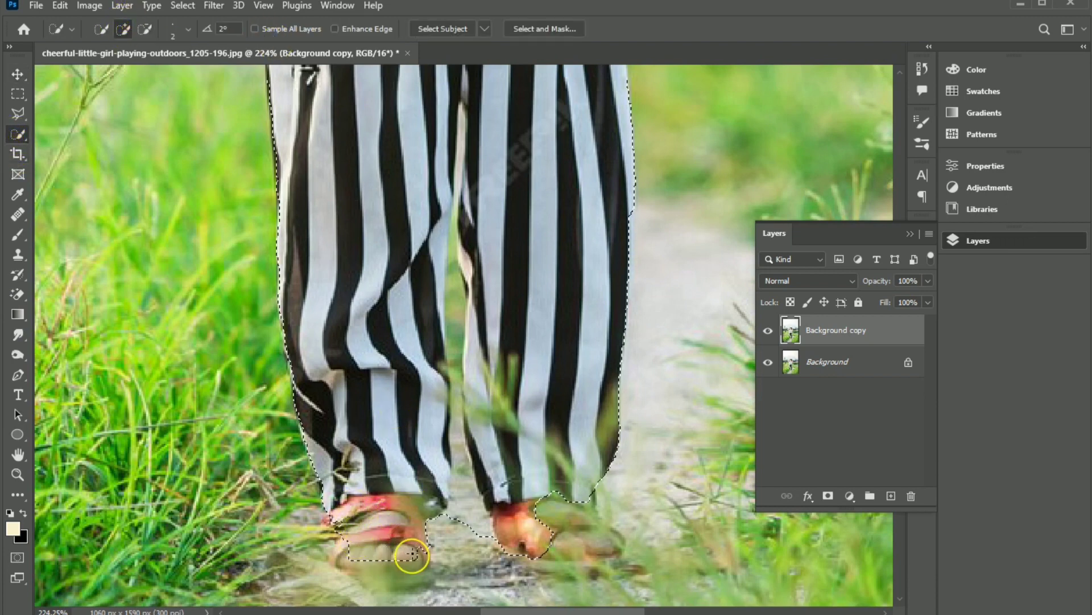
mouse_move(540, 529)
mouse_down()
mouse_move(568, 501)
mouse_move(590, 549)
mouse_move(582, 502)
mouse_up()
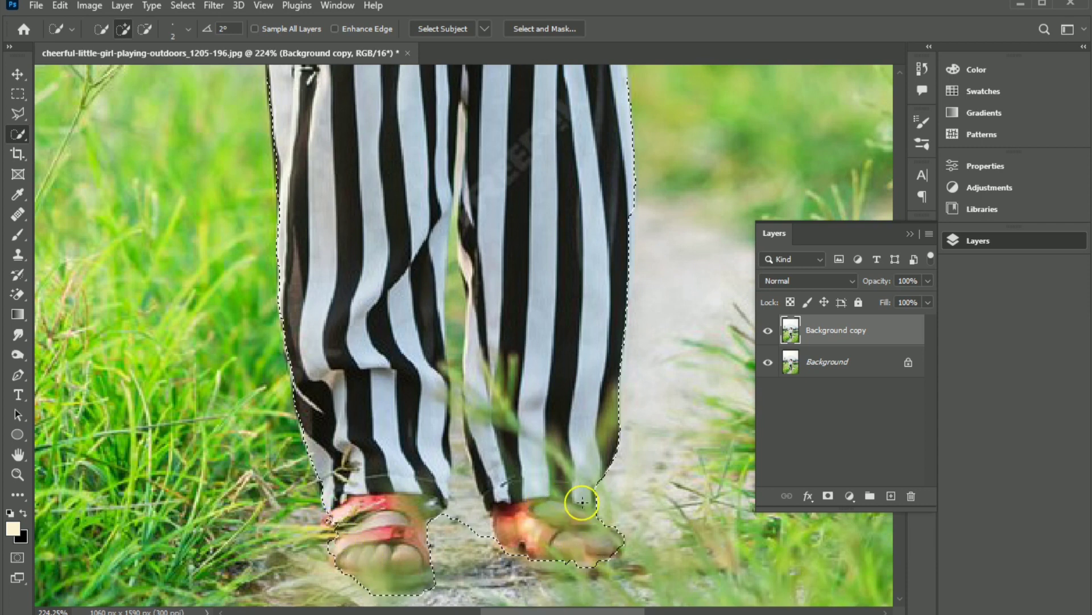
Step: Subtract the gap between the legs and feet from the selection, adding back any trouser fabric that gets removed
click(146, 29)
mouse_move(472, 512)
mouse_down()
mouse_move(459, 517)
mouse_move(451, 214)
mouse_move(409, 319)
mouse_up()
click(123, 28)
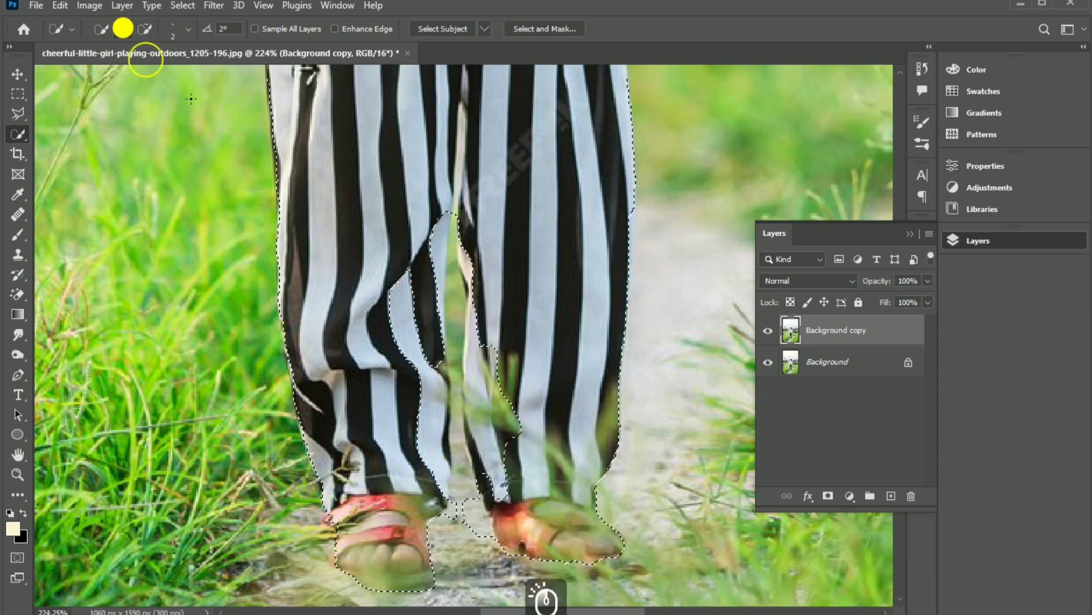
mouse_move(501, 449)
mouse_down()
mouse_move(470, 281)
mouse_move(490, 463)
mouse_up()
click(145, 29)
drag(452, 501, 451, 549)
Step: Refine the selection around the girl's hair between her neck and raised hand
scroll(519, 421, up, 15)
click(123, 28)
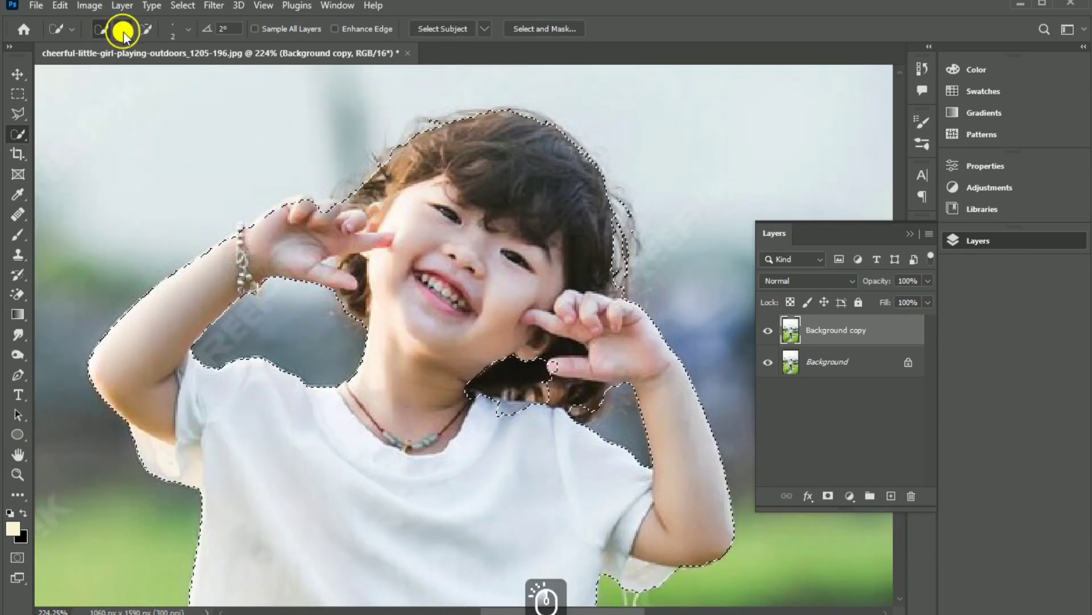
mouse_move(512, 392)
mouse_down()
mouse_move(531, 352)
mouse_move(540, 394)
mouse_move(505, 383)
mouse_up()
Step: Hide the original Background layer and mask the Background copy layer to the girl's selection
scroll(426, 355, down, 5)
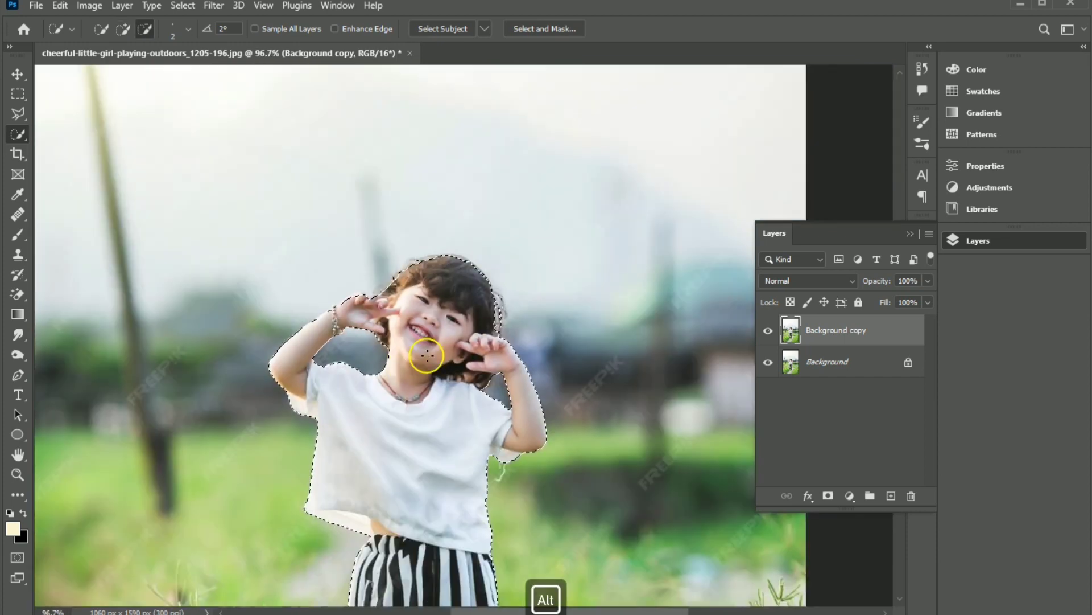
scroll(426, 356, down, 3)
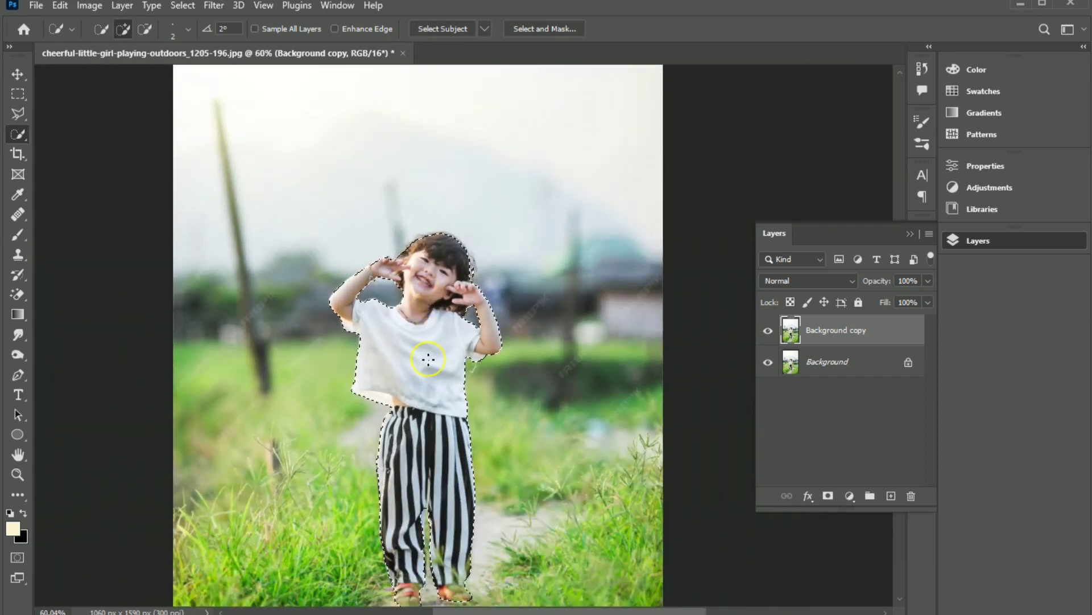
click(763, 365)
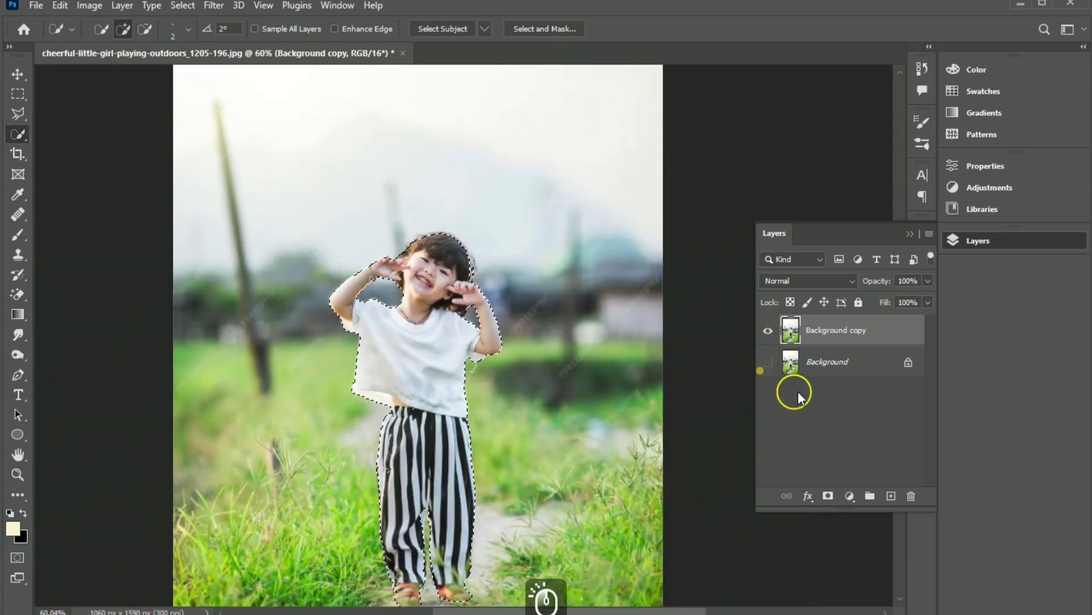
click(828, 497)
scroll(550, 484, down, 2)
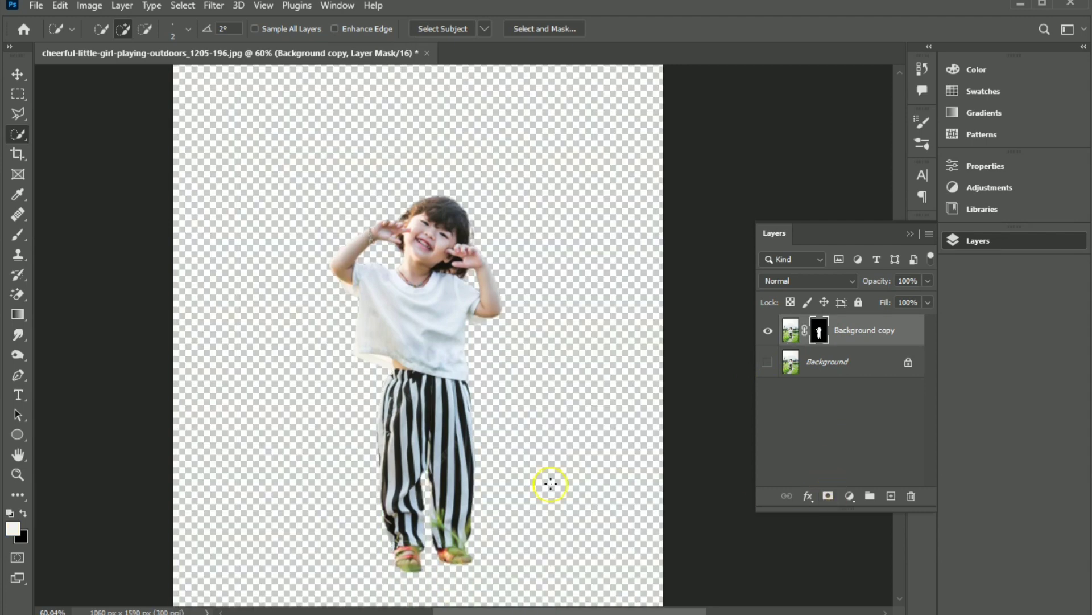
Step: Duplicate the Background layer again and make both the original and the new copy visible
drag(825, 360, 890, 495)
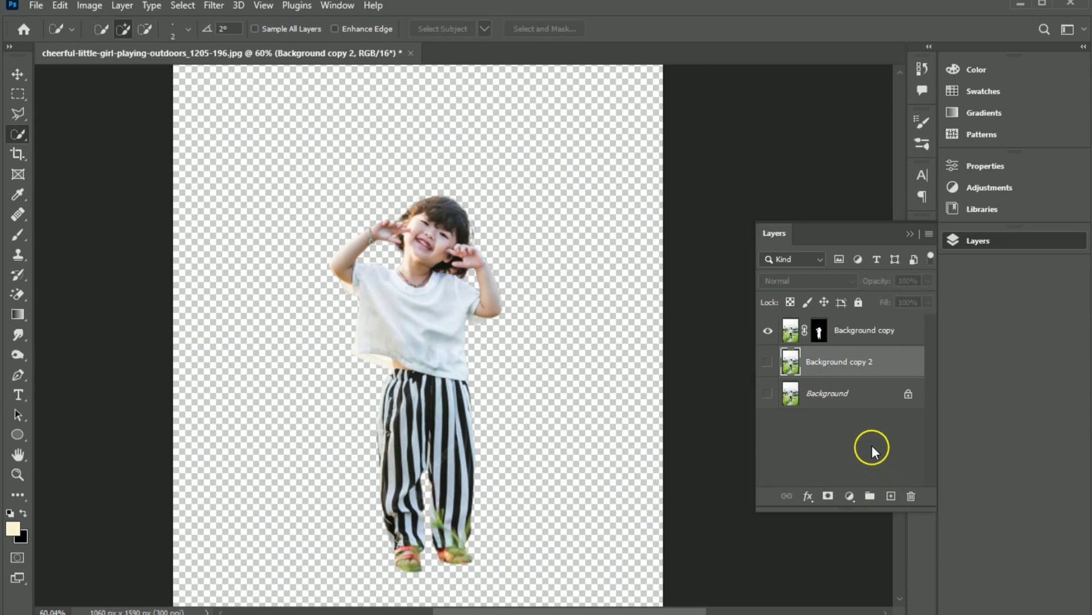
click(768, 394)
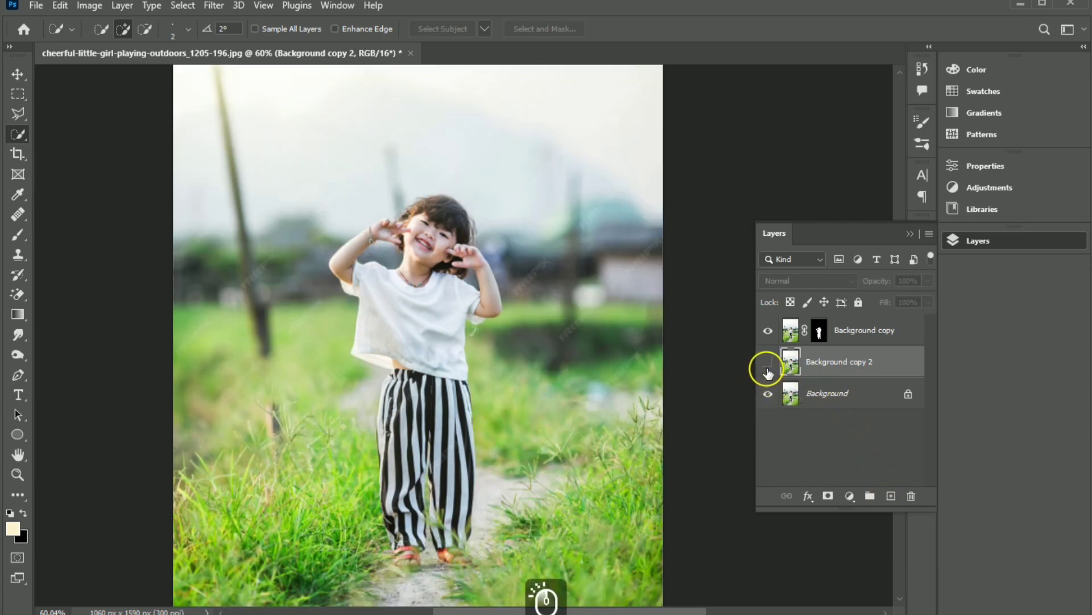
click(768, 362)
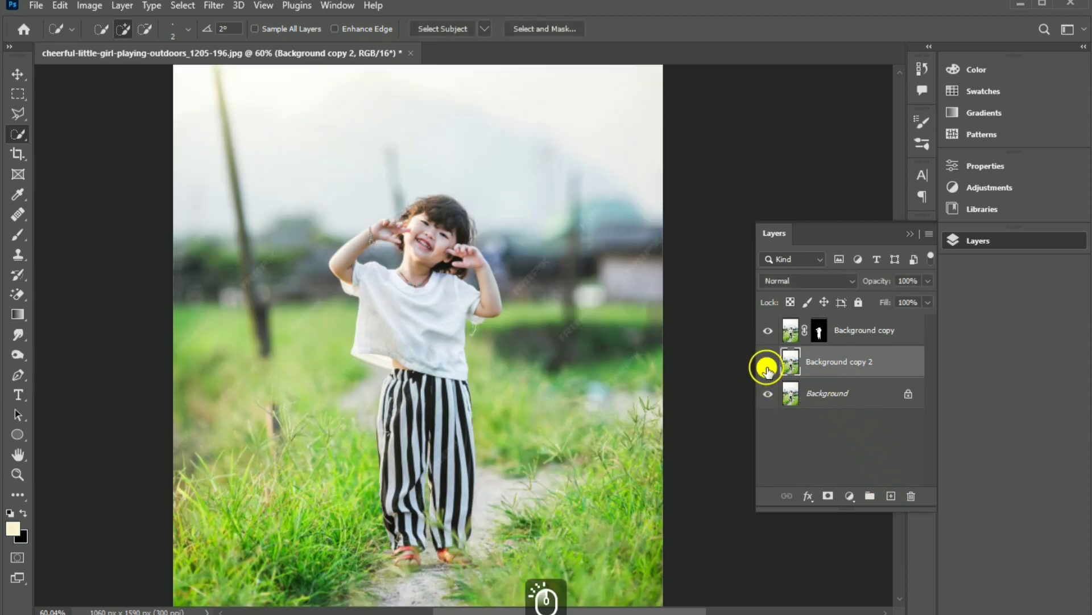
Step: Load the Background copy mask as a selection with that layer hidden, and expand the selection by 5 pixels
ctrl+click(820, 333)
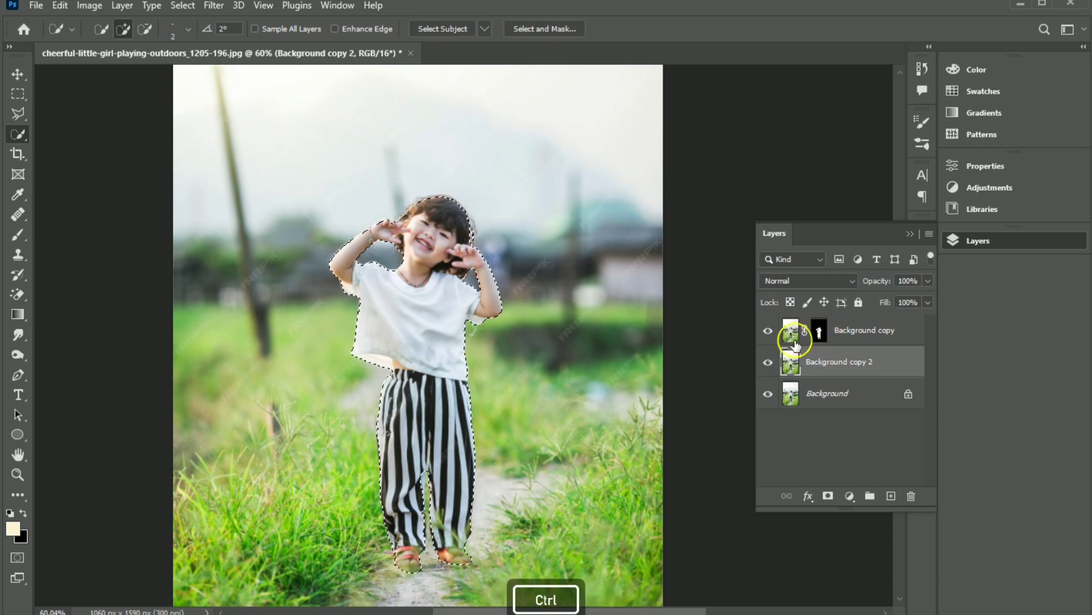
click(768, 332)
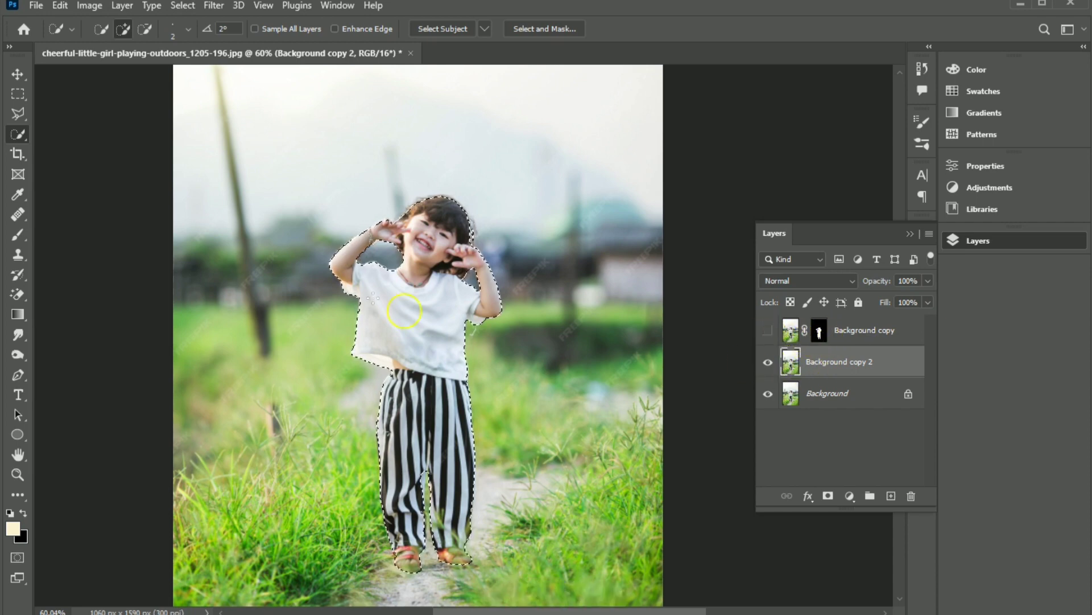
click(178, 7)
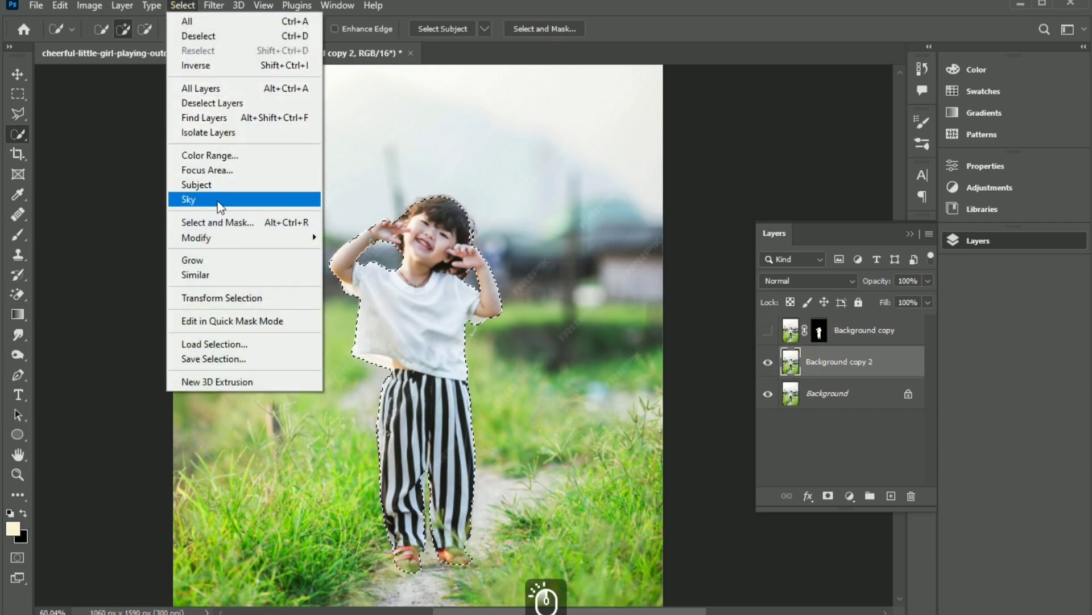
mouse_move(274, 241)
click(352, 266)
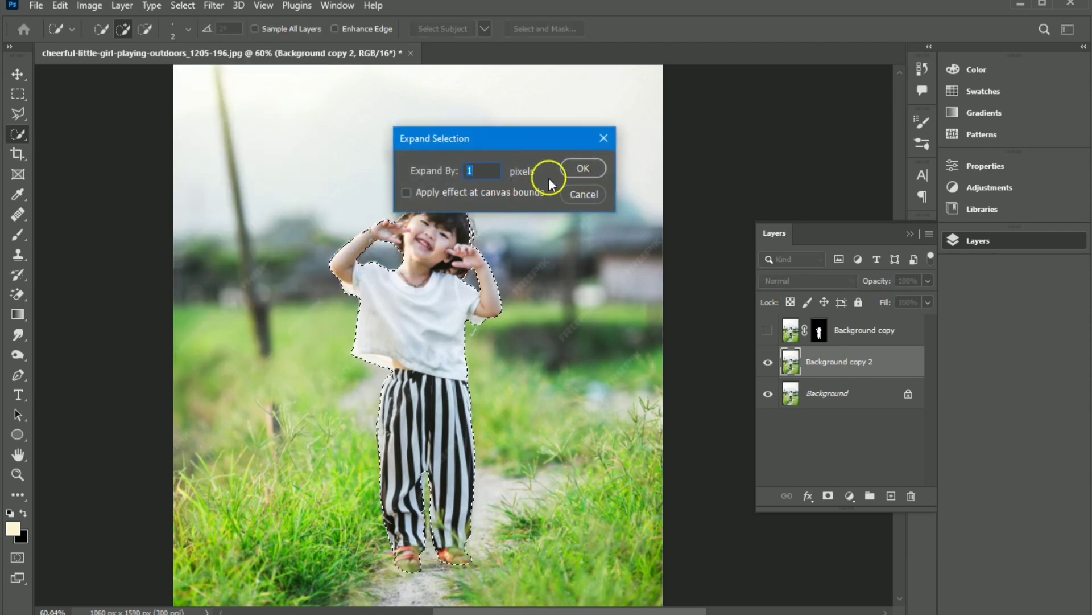
text(5)
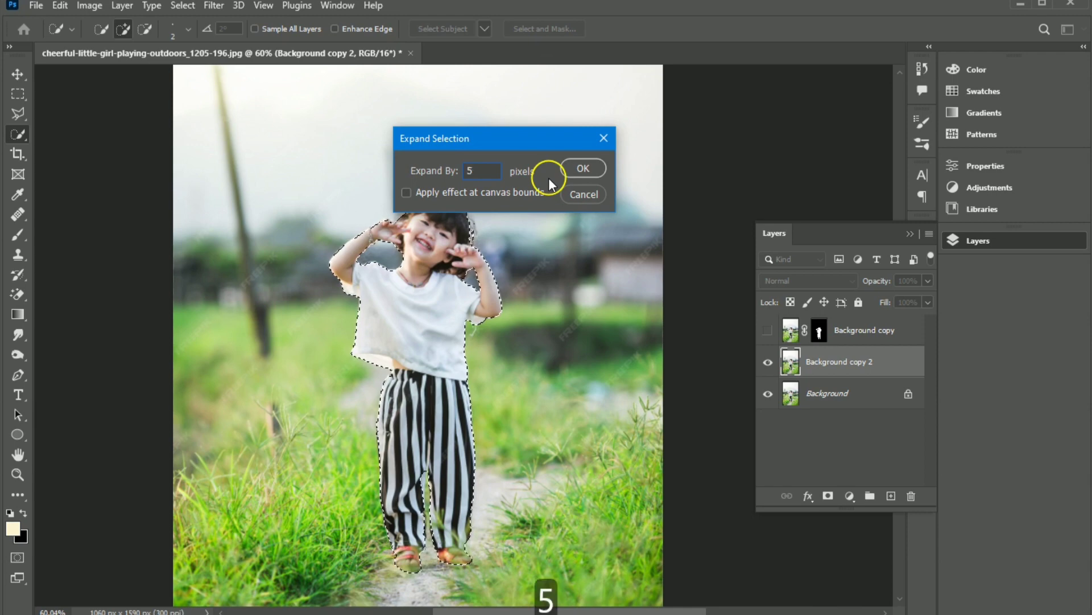
click(578, 169)
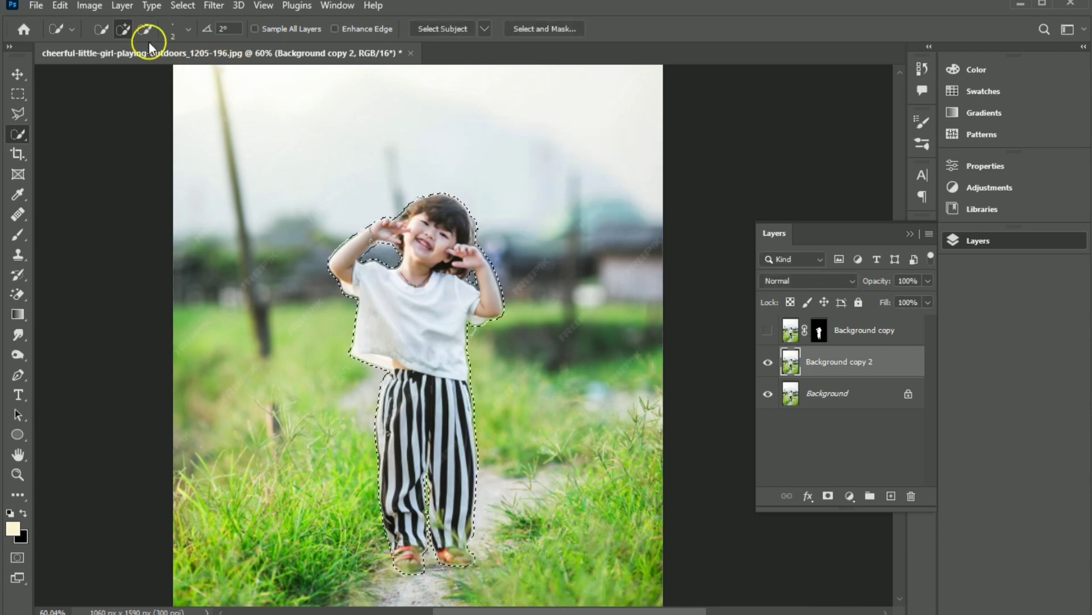
Step: Fill the selected girl on the Background copy 2 layer with Content-Aware contents, and deselect
click(61, 6)
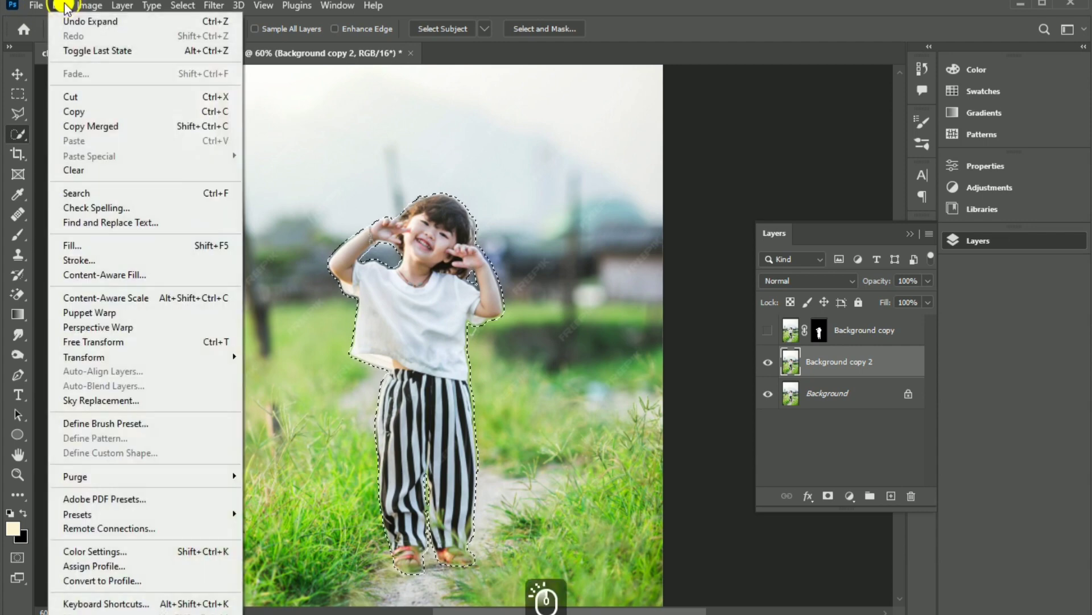
click(83, 245)
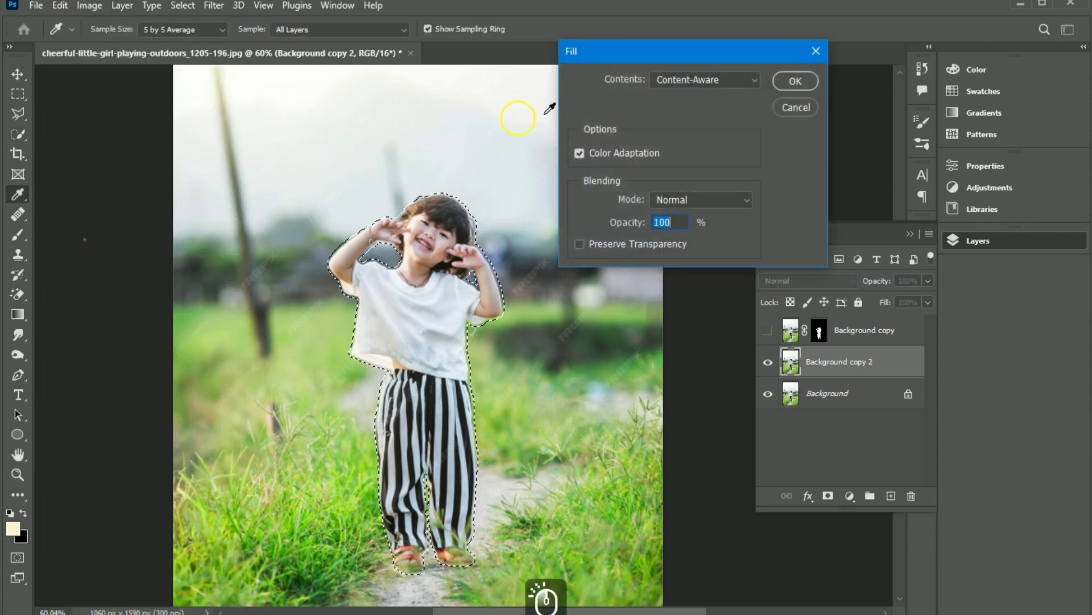
click(687, 91)
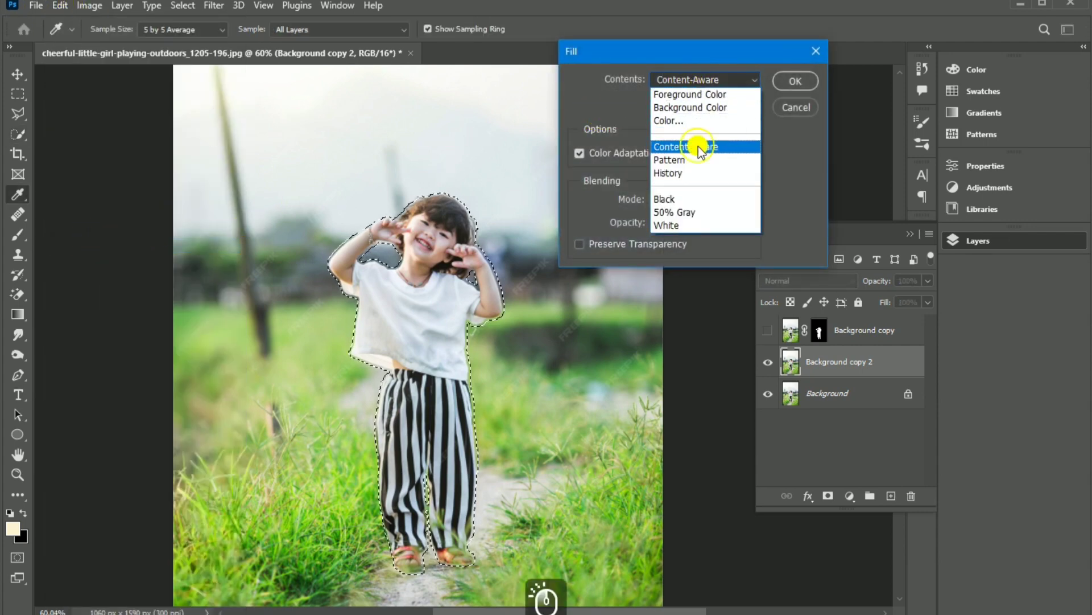
click(698, 147)
click(791, 82)
key(w)
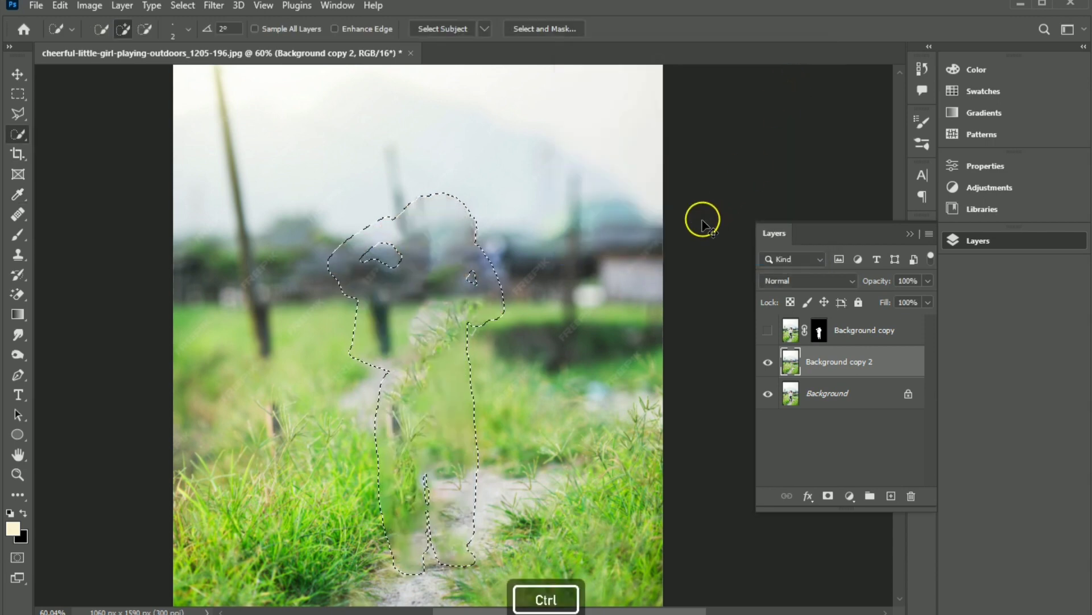
key(ctrl+d)
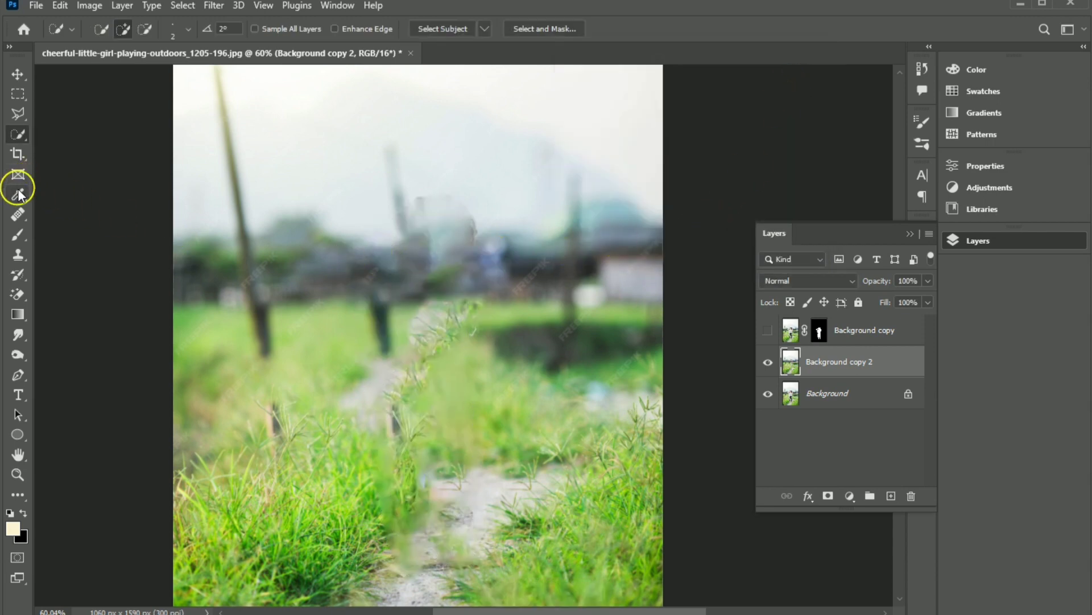
Step: Retouch the leftover smudges in the filled area of Background copy 2 with the Spot Healing Brush at size 40
drag(18, 212, 82, 215)
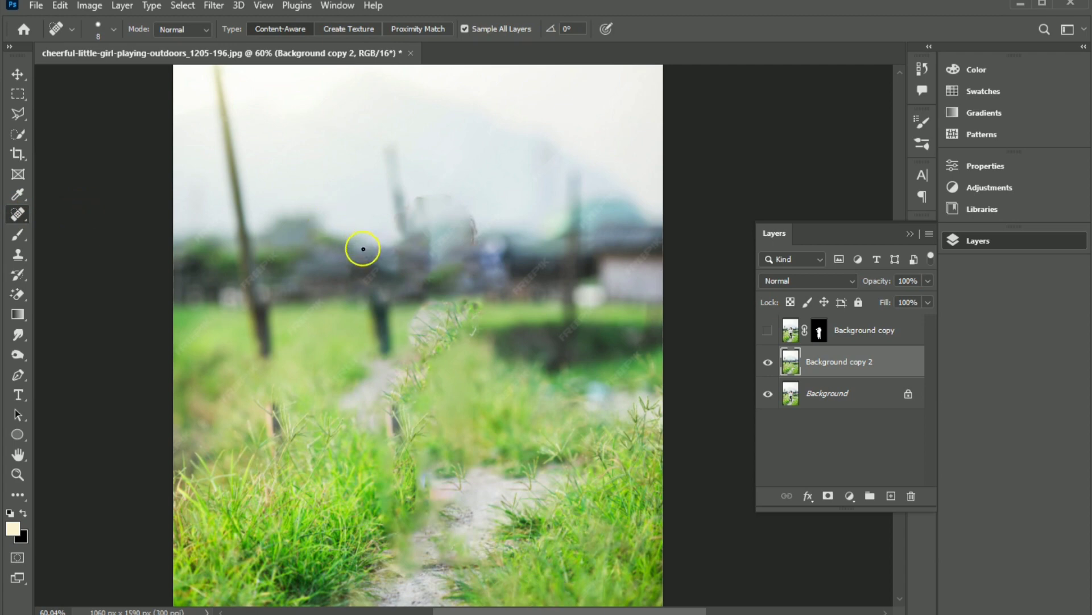
key(bracketright)
key(bracketright)
key(bracketright)
key(bracketright)
key(bracketright)
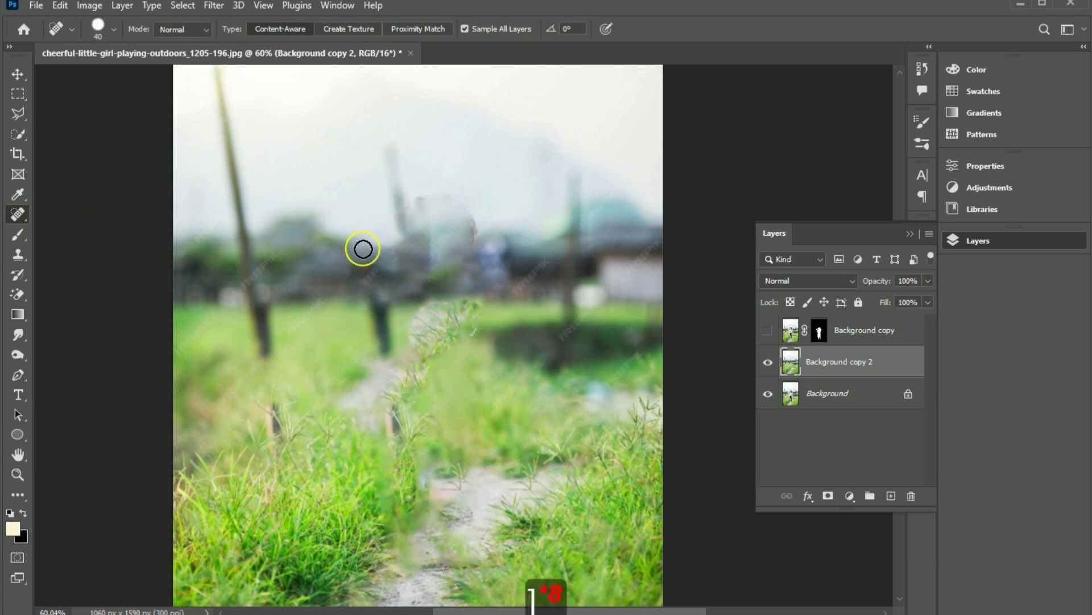
mouse_move(362, 248)
mouse_down()
mouse_move(415, 195)
mouse_move(444, 190)
mouse_move(485, 214)
mouse_up()
drag(455, 248, 394, 259)
mouse_move(383, 524)
mouse_down()
mouse_move(390, 475)
mouse_move(414, 532)
mouse_up()
mouse_move(415, 464)
mouse_down()
mouse_move(419, 390)
mouse_move(519, 459)
mouse_up()
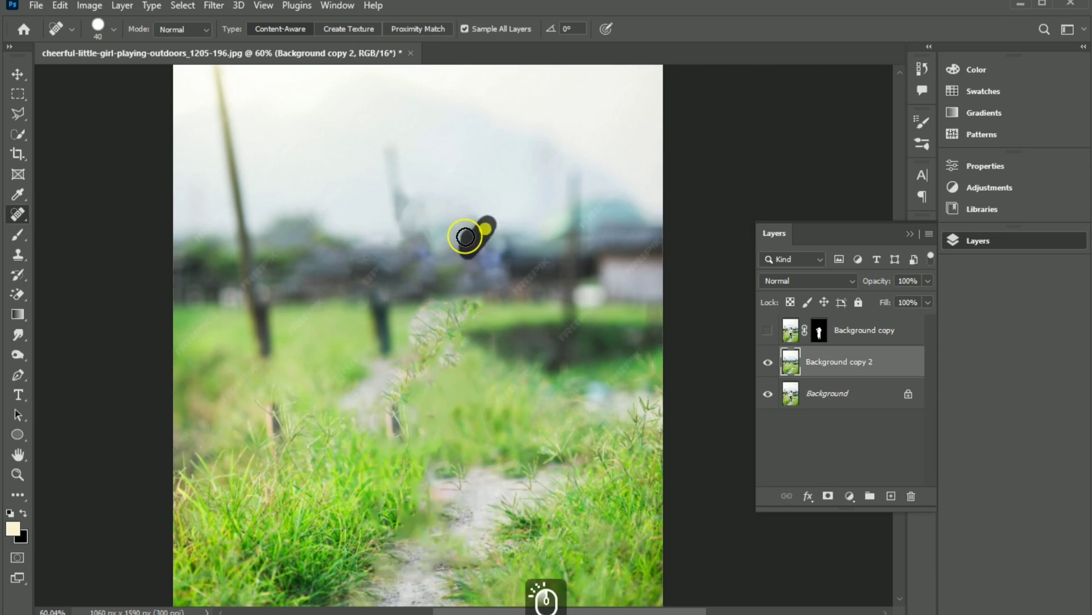
drag(390, 549, 444, 520)
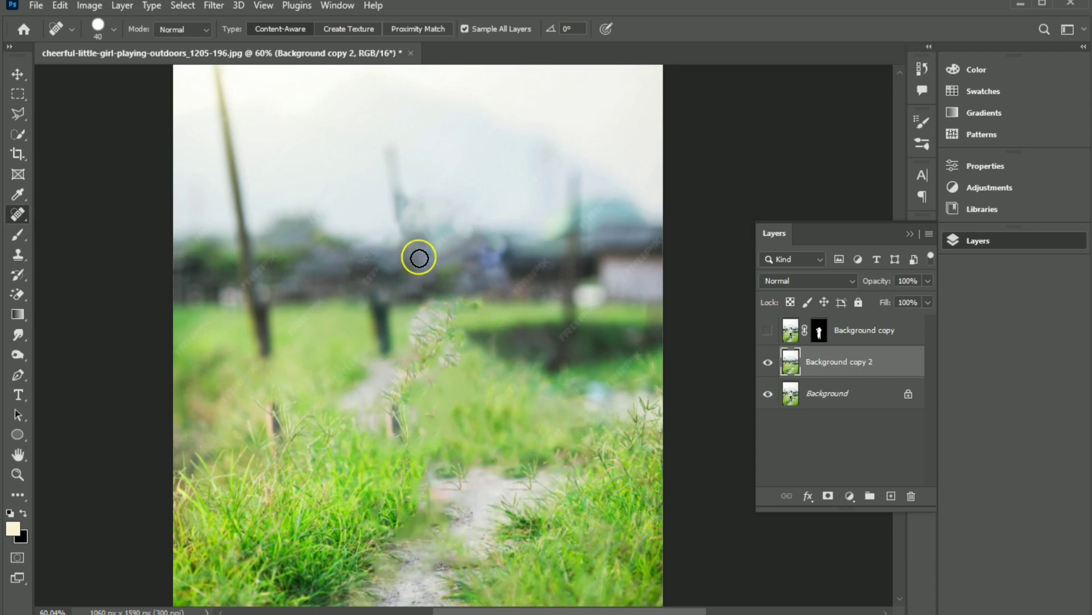
Step: Show the Background copy layer with the girl and start a Tilt-Shift blur on Background copy 2
click(767, 330)
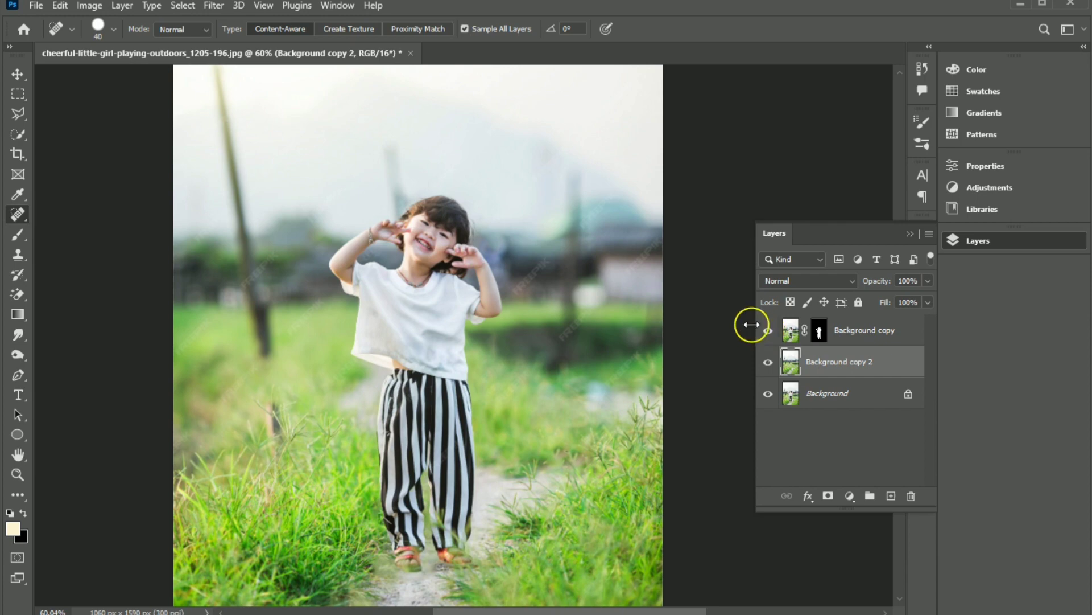
click(214, 6)
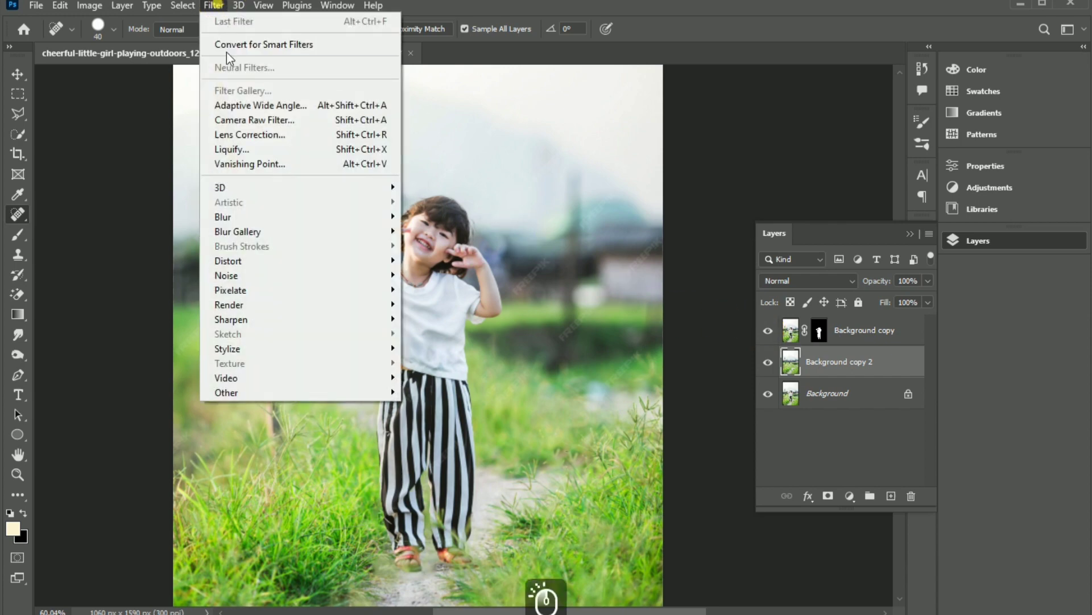
mouse_move(241, 232)
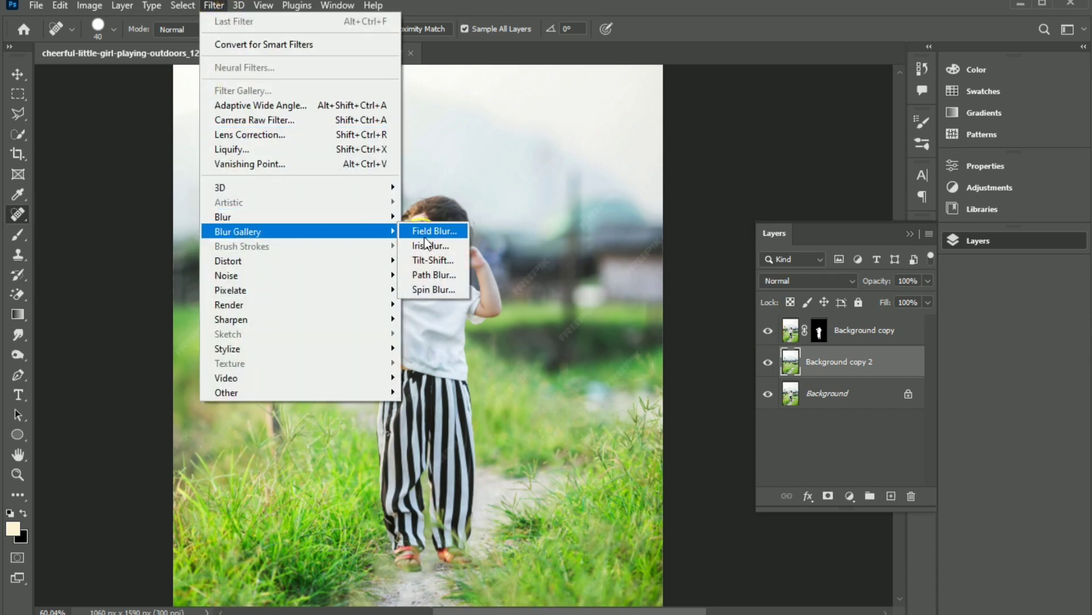
click(433, 259)
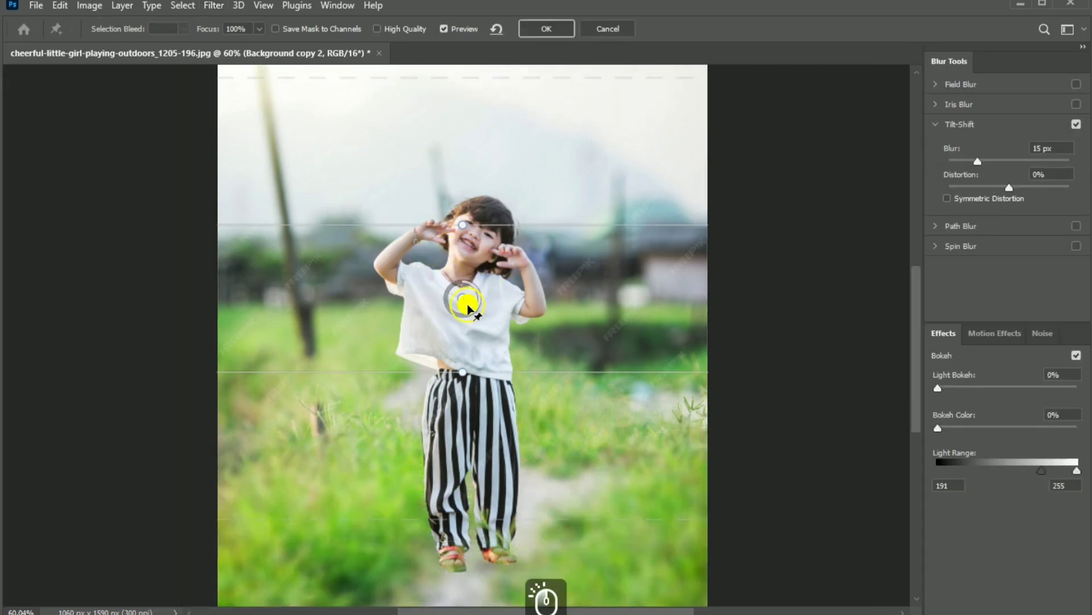
Step: Move the Tilt-Shift centre down to the girl's upper legs and set its blur to 14 px
drag(472, 307, 475, 339)
drag(464, 302, 464, 421)
scroll(490, 390, down, 3)
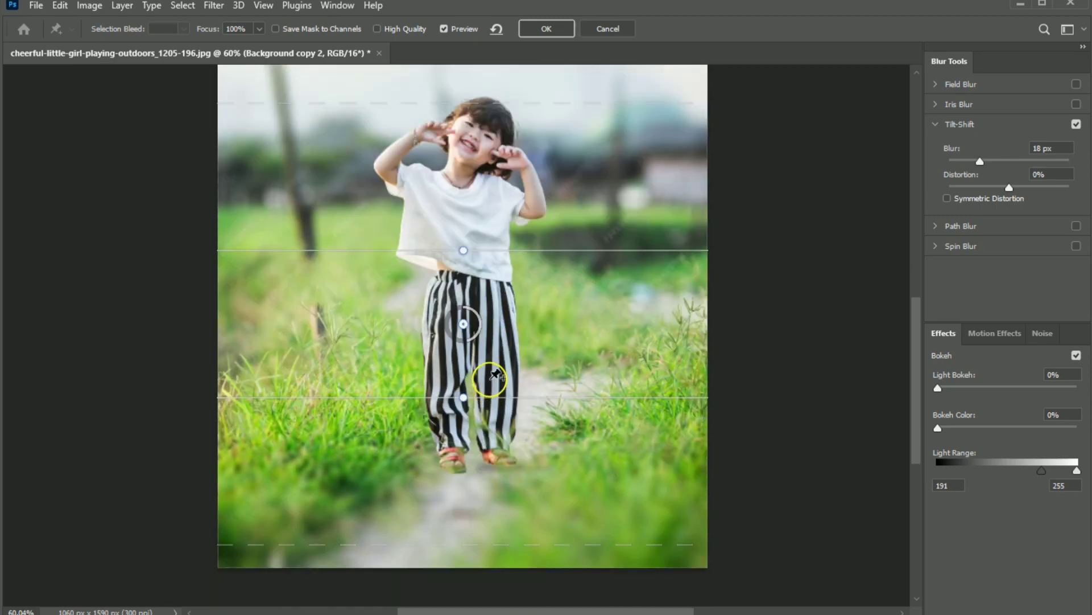
drag(464, 323, 466, 308)
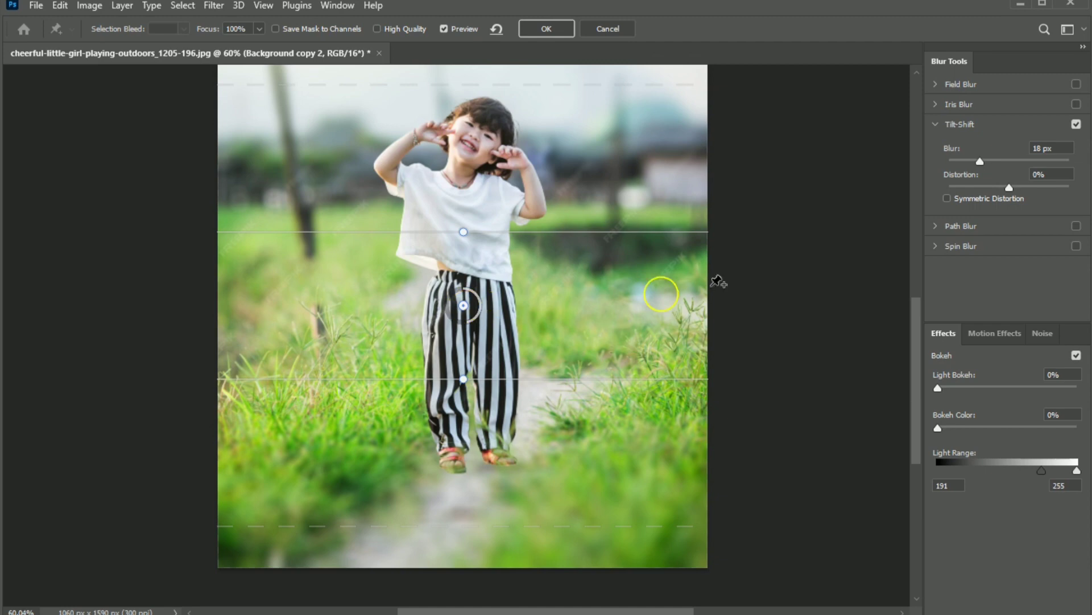
drag(948, 147, 949, 150)
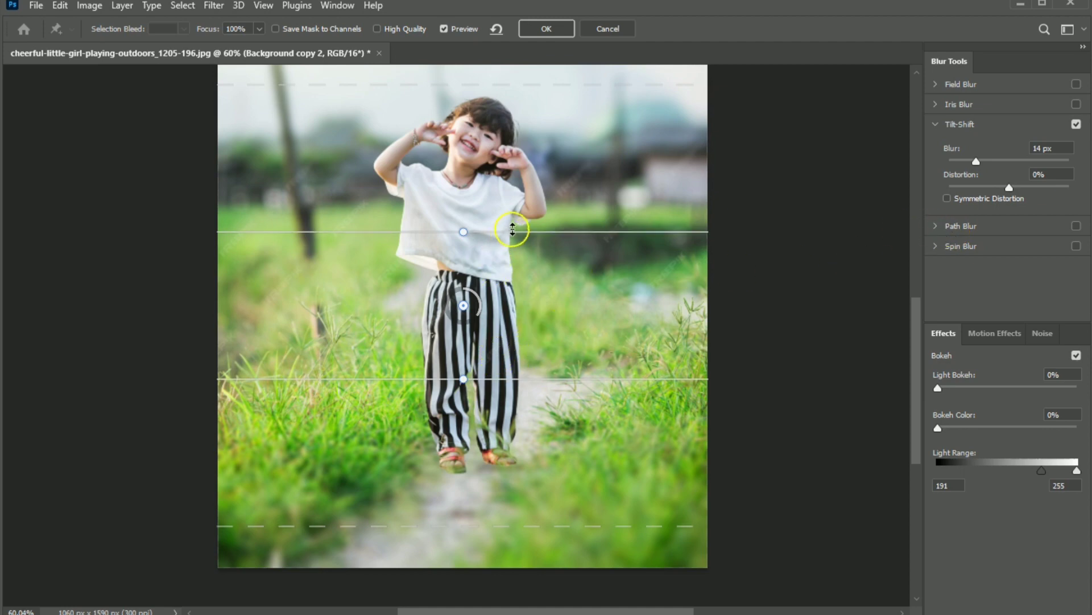
Step: Lower the upper focus line to the girl's waist and the upper feather line to just above her shirt hem
drag(514, 228, 513, 288)
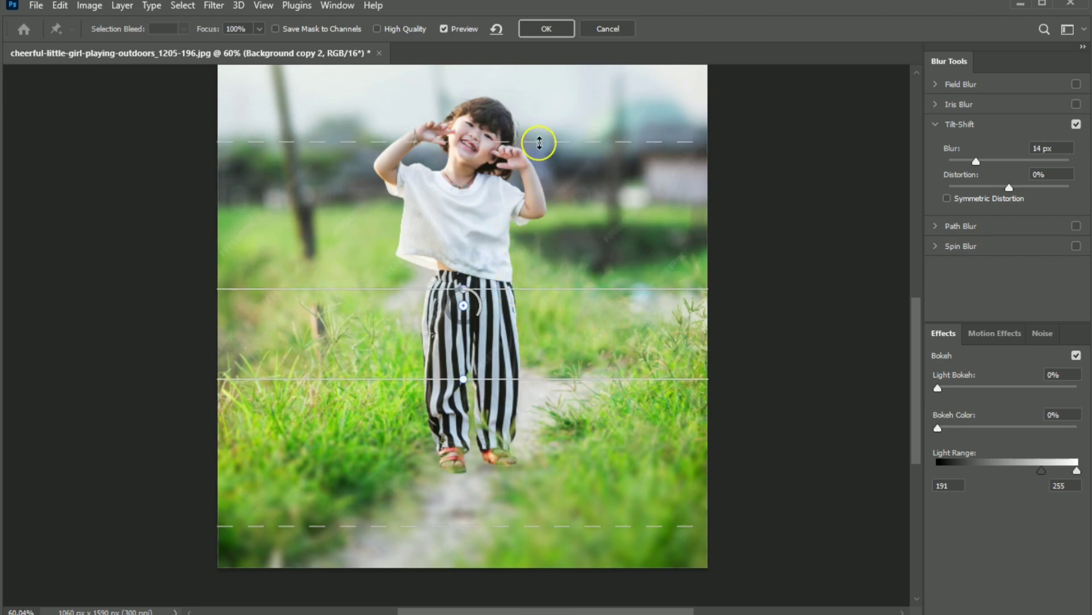
drag(539, 143, 539, 245)
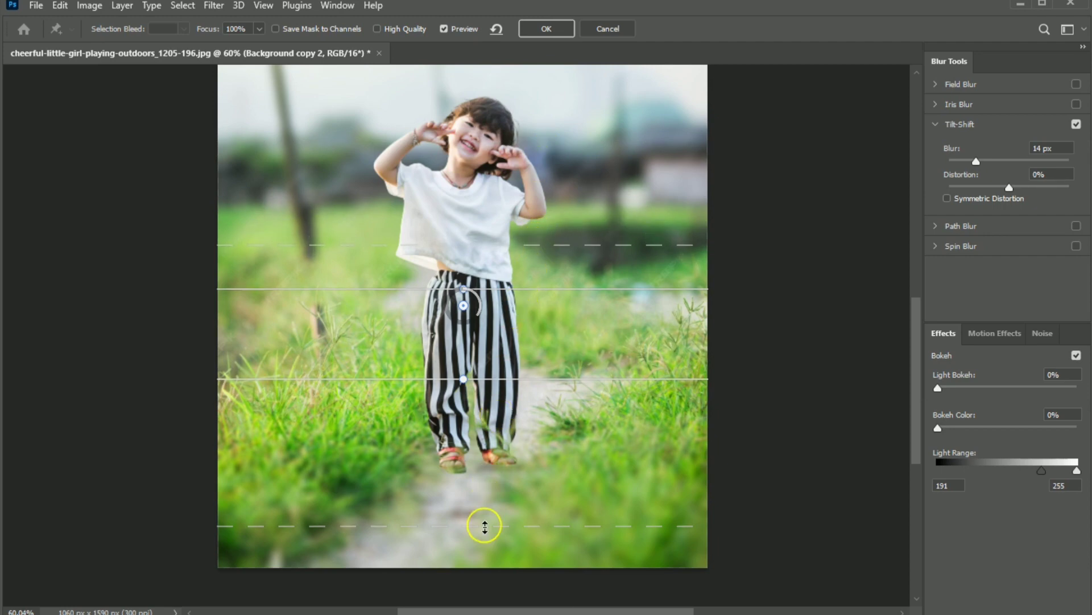
drag(485, 525, 484, 526)
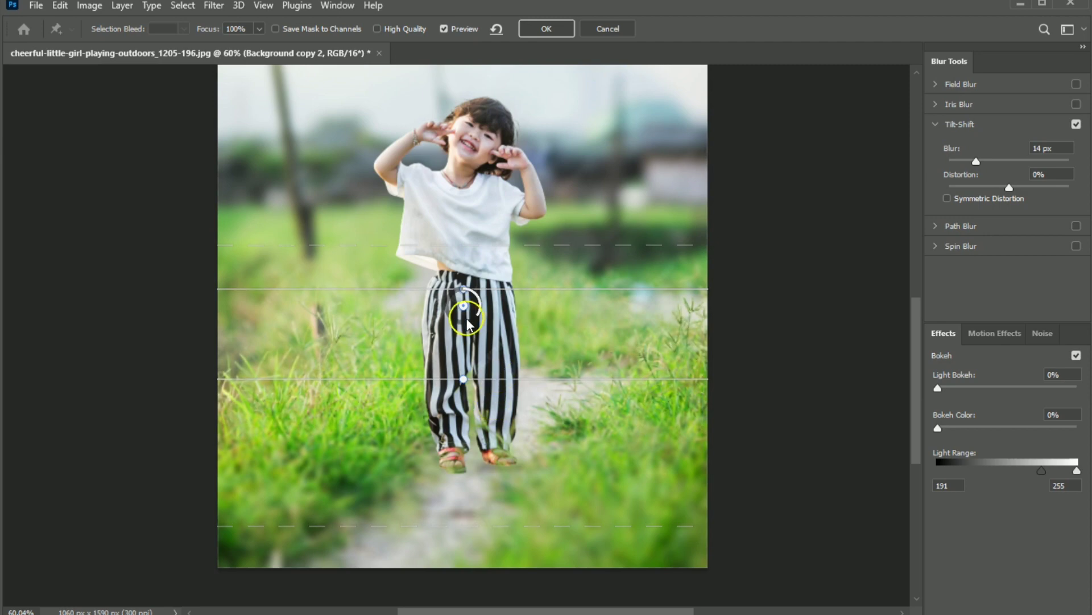
Step: Add a second Tilt-Shift pin at the girl's feet, lowering its upper focus line to her ankles and upper feather line to her knees
drag(463, 305, 465, 440)
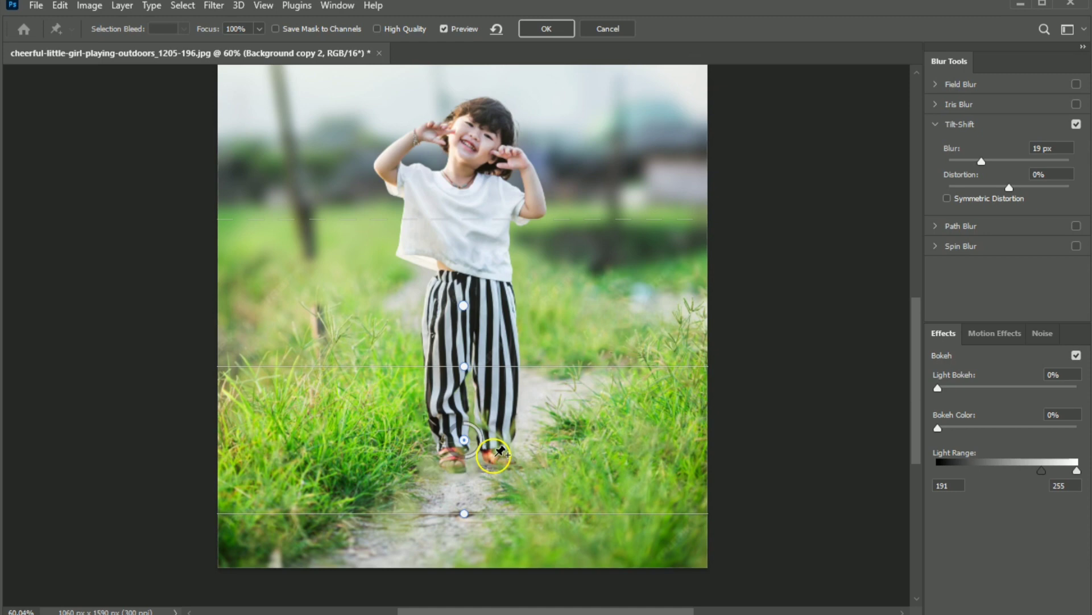
drag(464, 440, 464, 466)
click(464, 393)
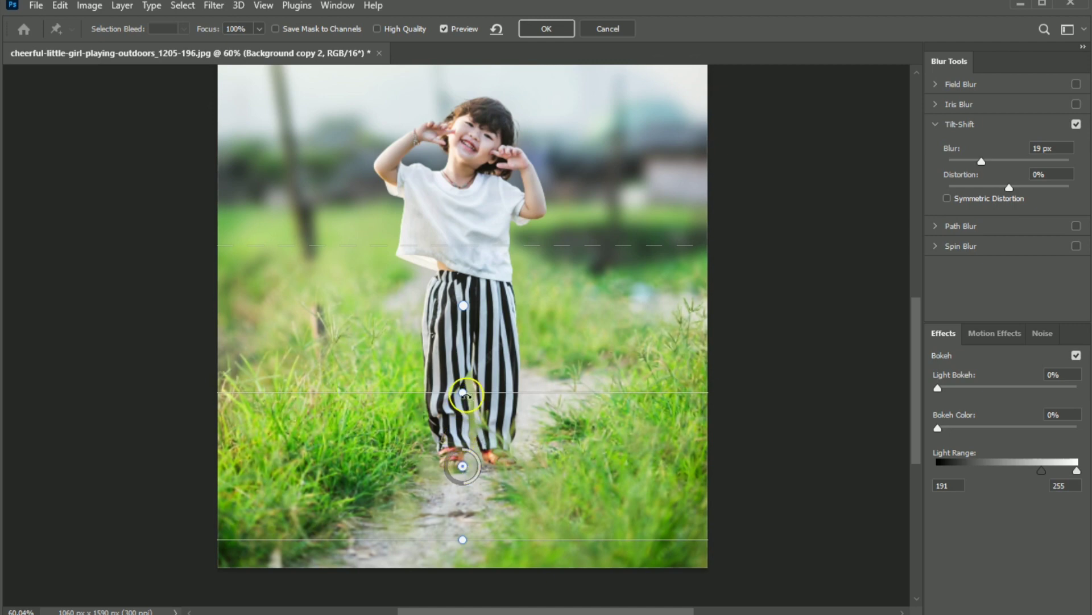
drag(465, 393, 498, 449)
click(492, 311)
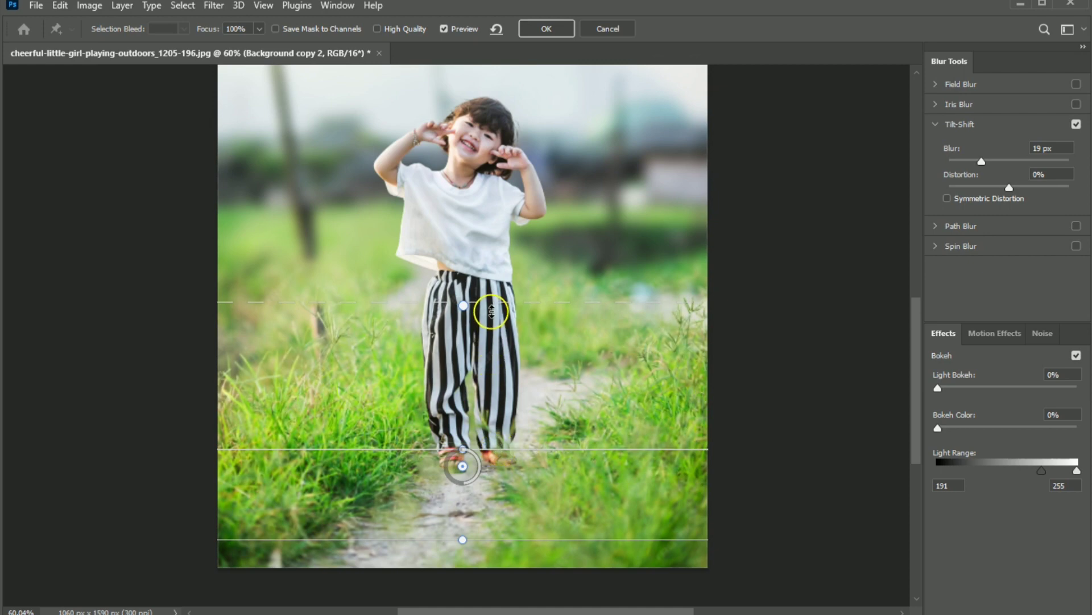
drag(492, 298, 493, 348)
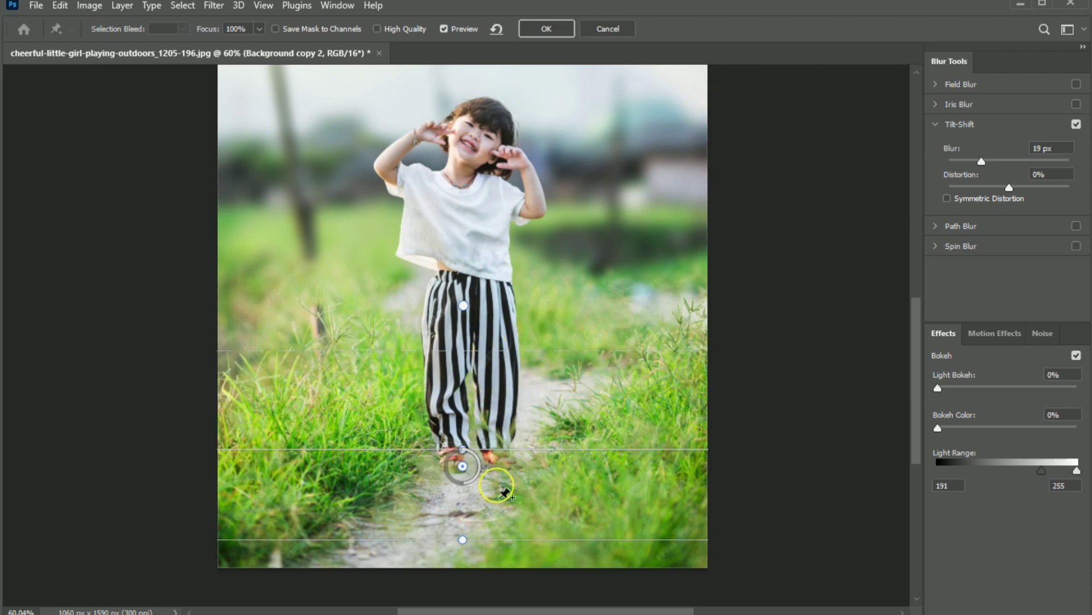
Step: Pull the second pin's lower feather line up to just below the photo's bottom edge and set its blur to 49 px
scroll(488, 475, down, 3)
drag(478, 502, 481, 453)
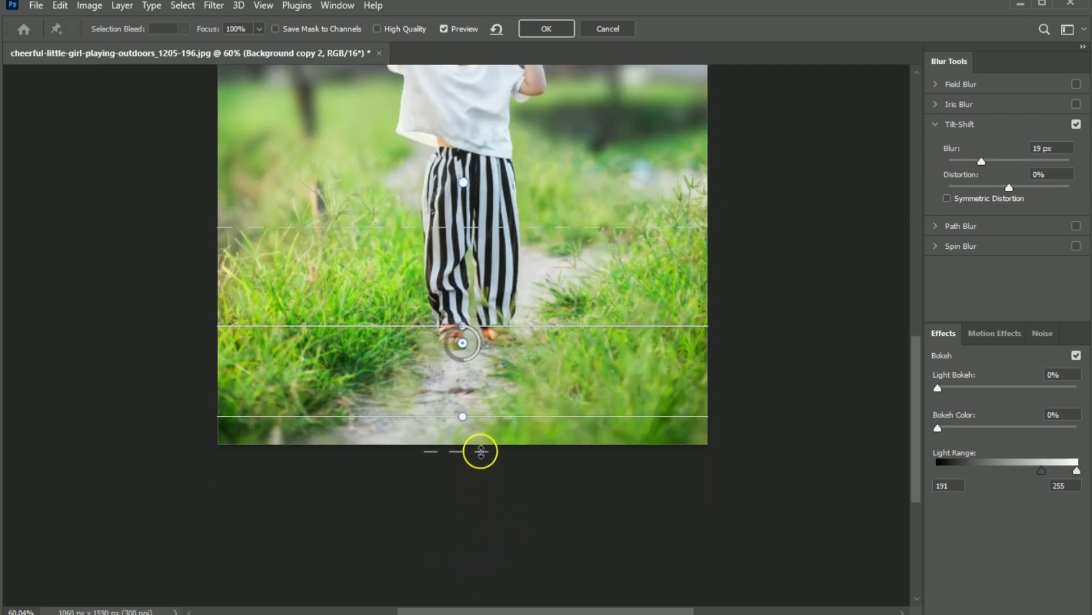
scroll(481, 449, up, 2)
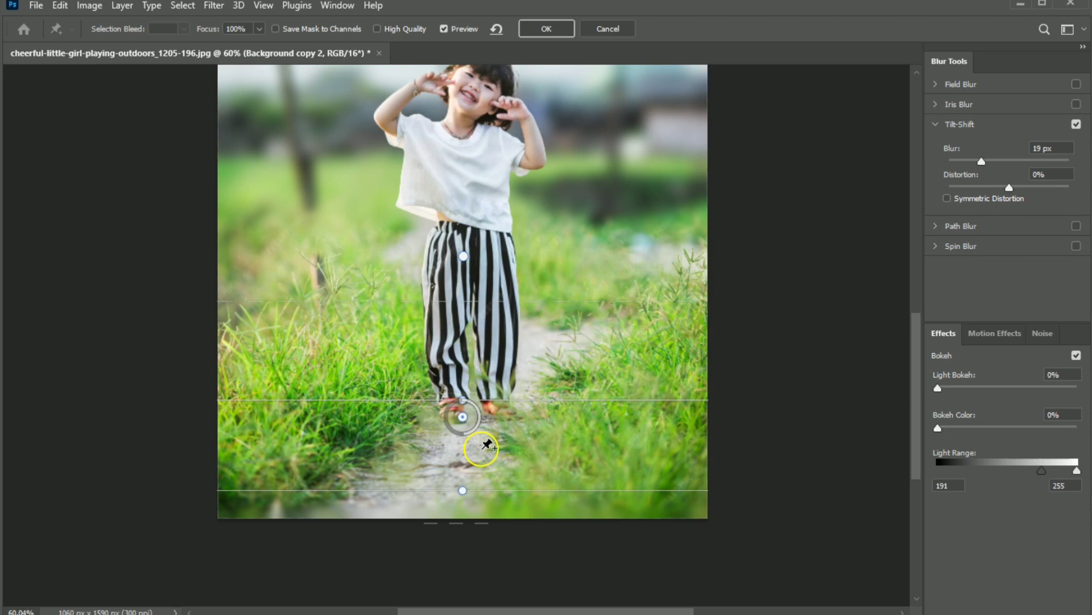
scroll(691, 330, up, 2)
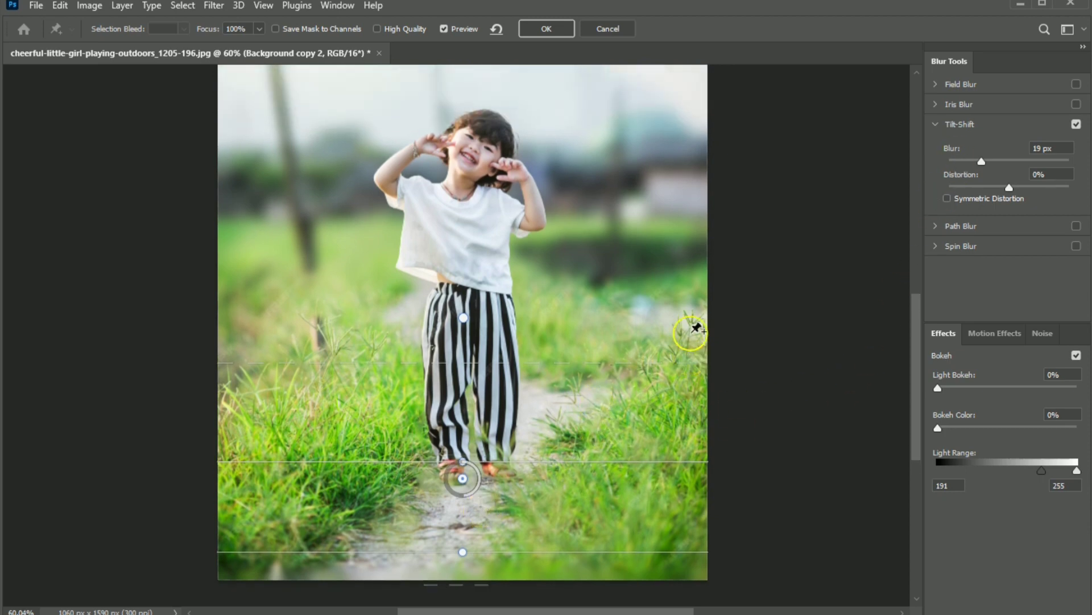
scroll(687, 322, down, 2)
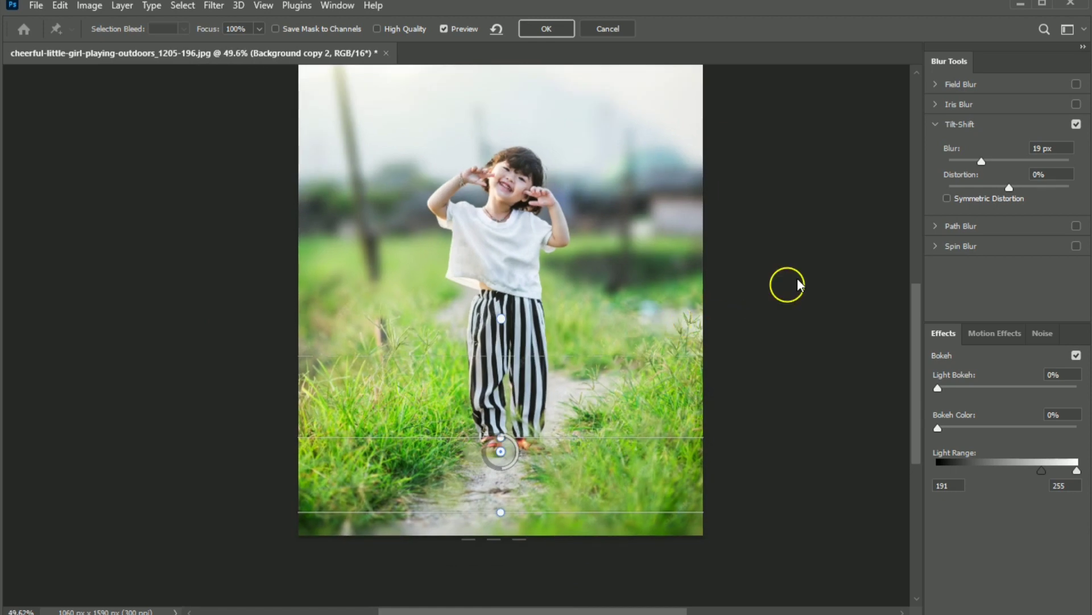
drag(951, 147, 969, 147)
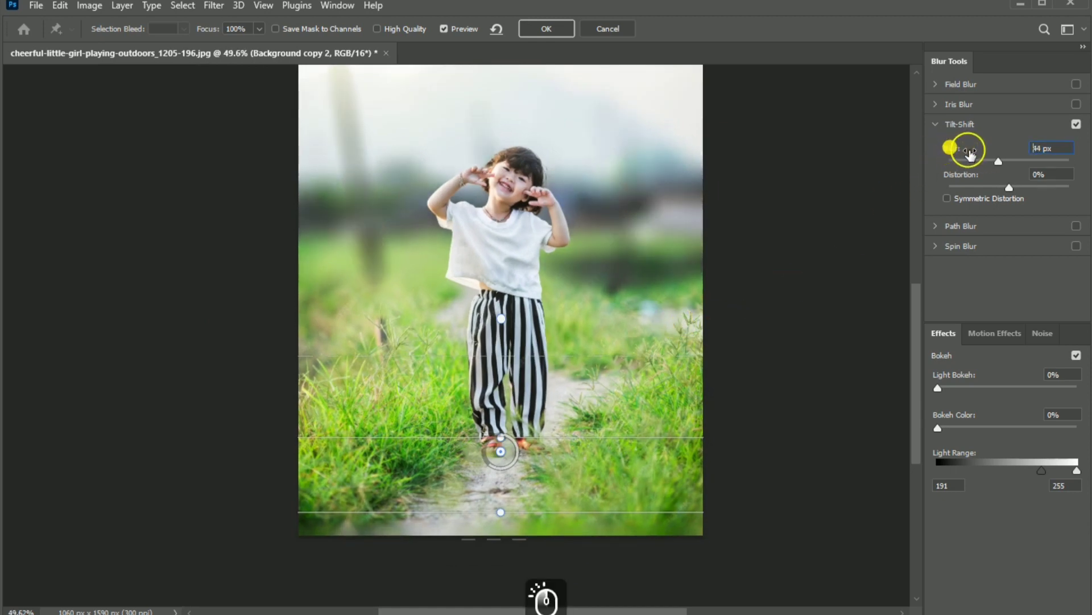
key(alt)
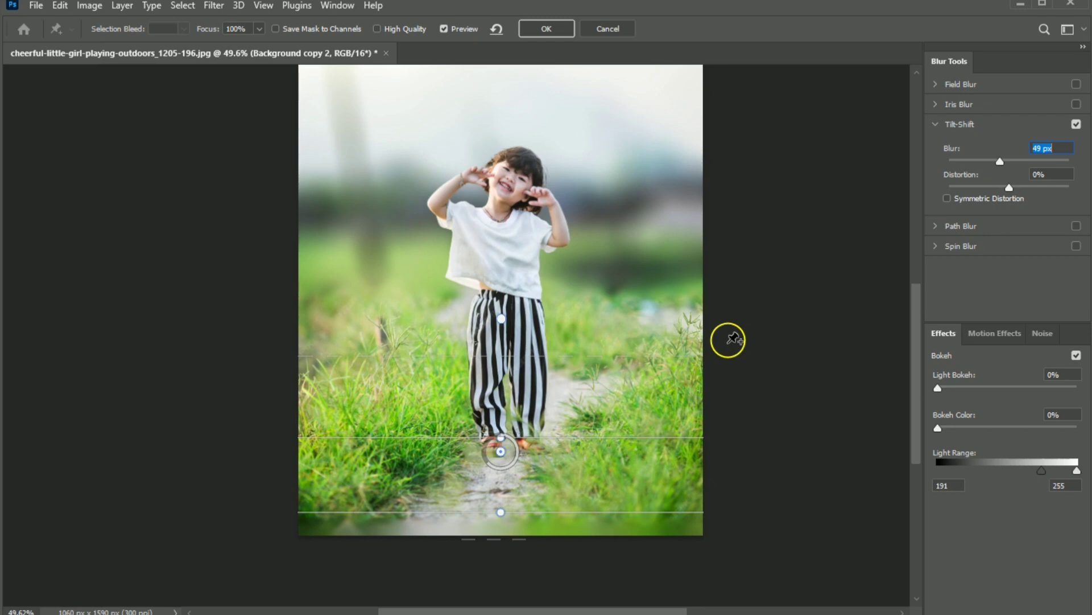
Step: Set the Light Bokeh to 6% and the Bokeh Color to 22%
drag(939, 375, 943, 379)
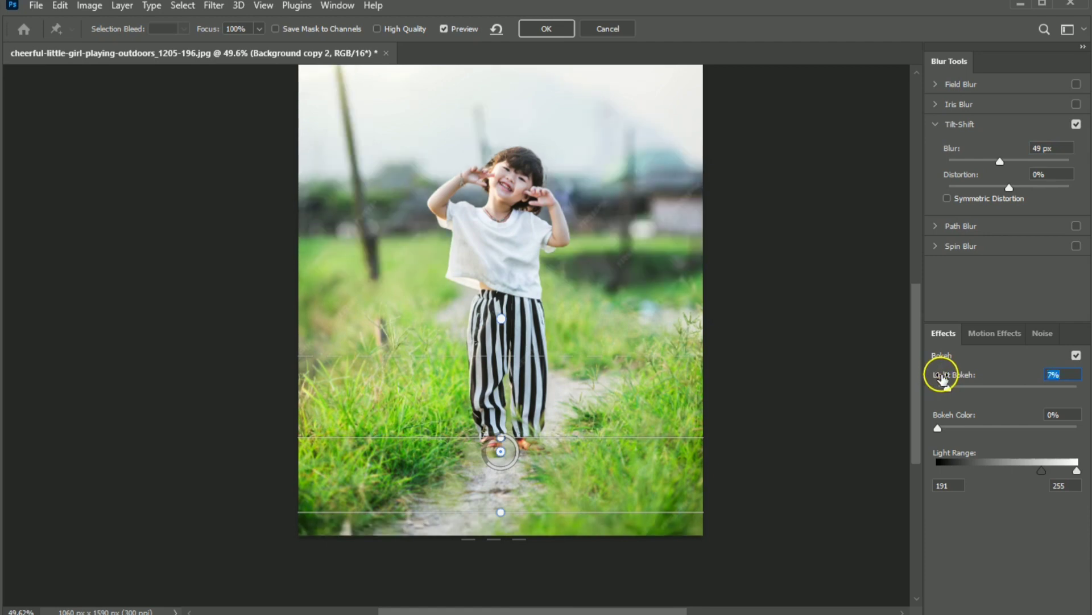
click(943, 379)
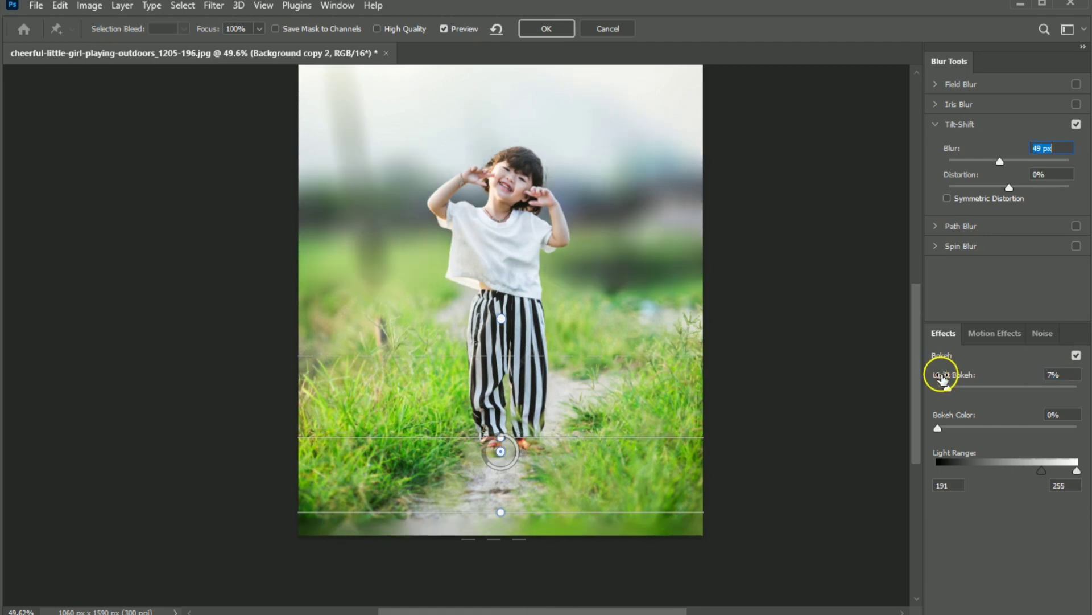
drag(943, 379, 942, 380)
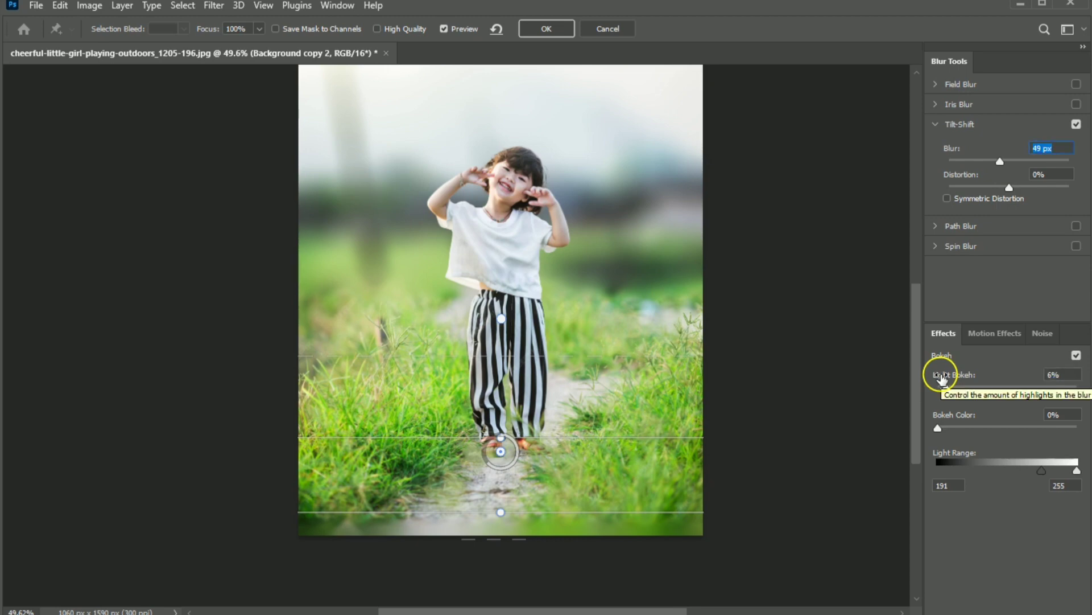
drag(940, 414, 962, 418)
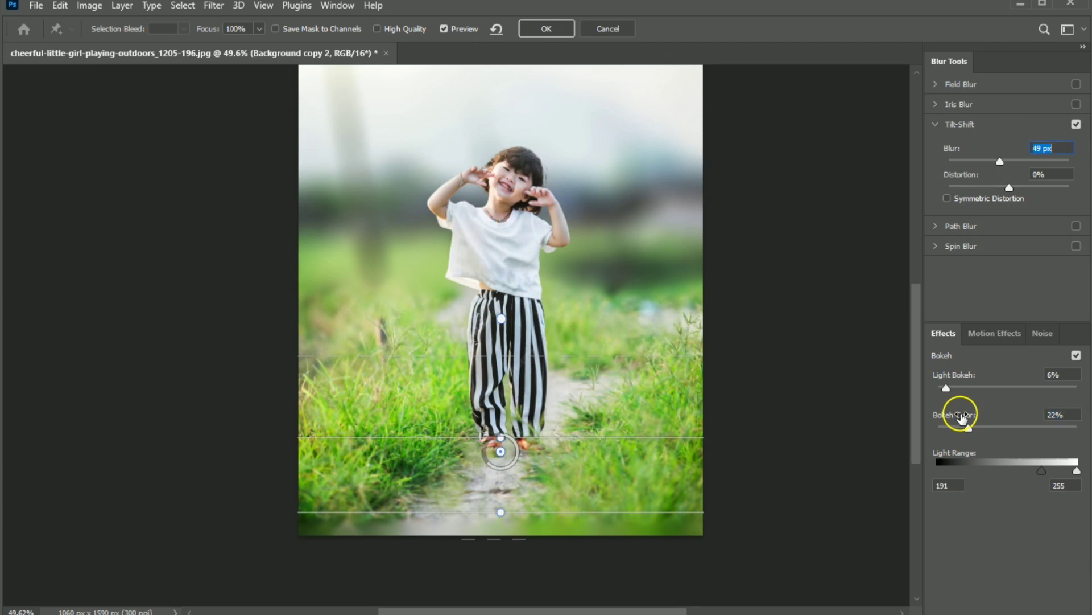
Step: Raise the lower limit of the bokeh Light Range to 254
click(942, 484)
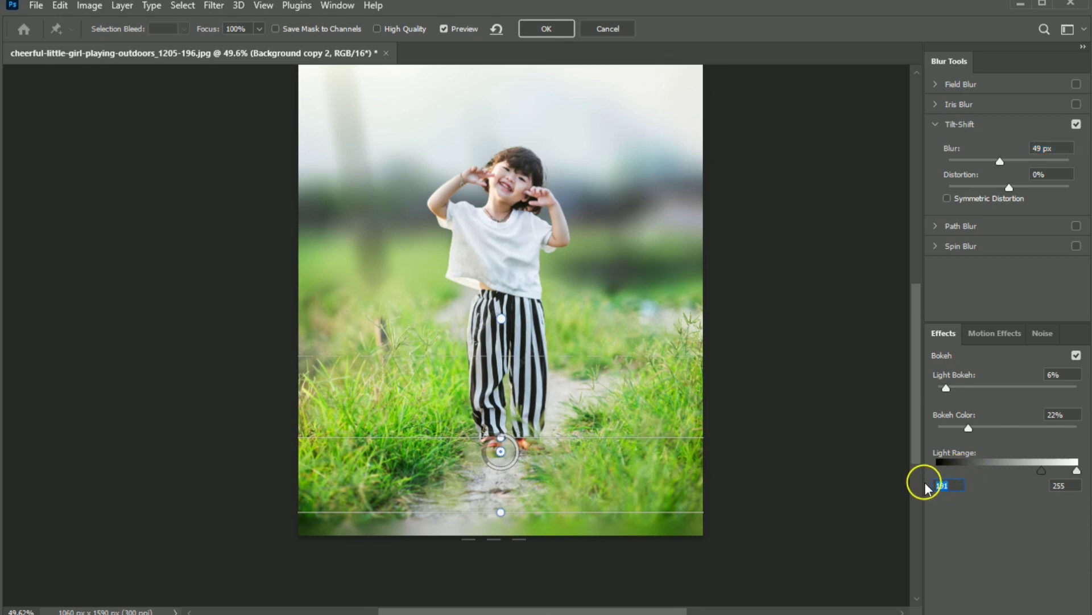
text(255)
click(536, 348)
click(483, 218)
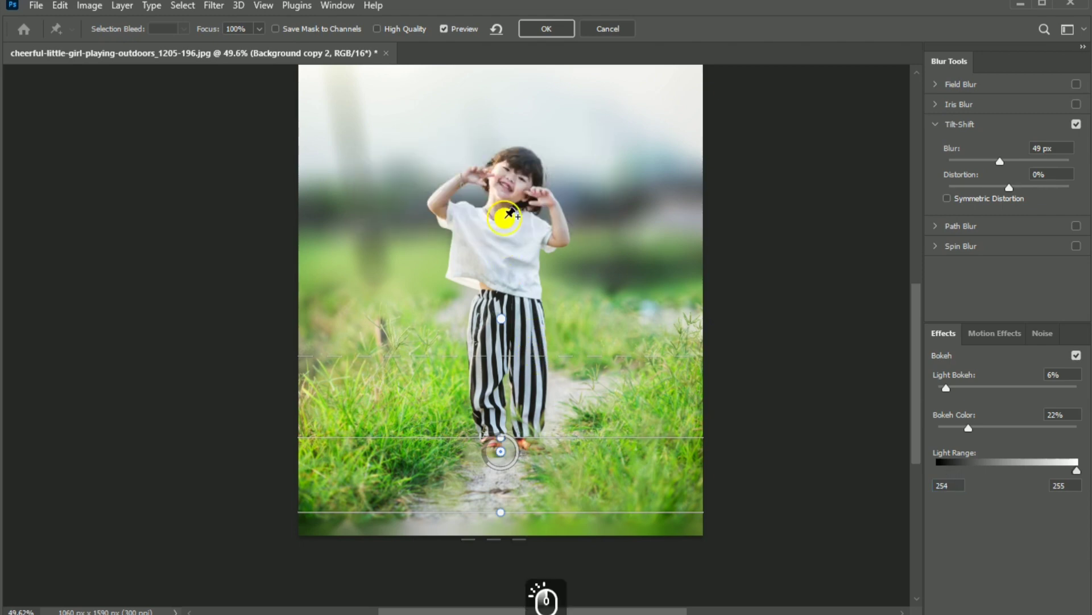
Step: Fine-tune the second pin's upper focus line above the feet and upper feather line across the thighs, and set its blur to 79 px
drag(560, 436, 562, 419)
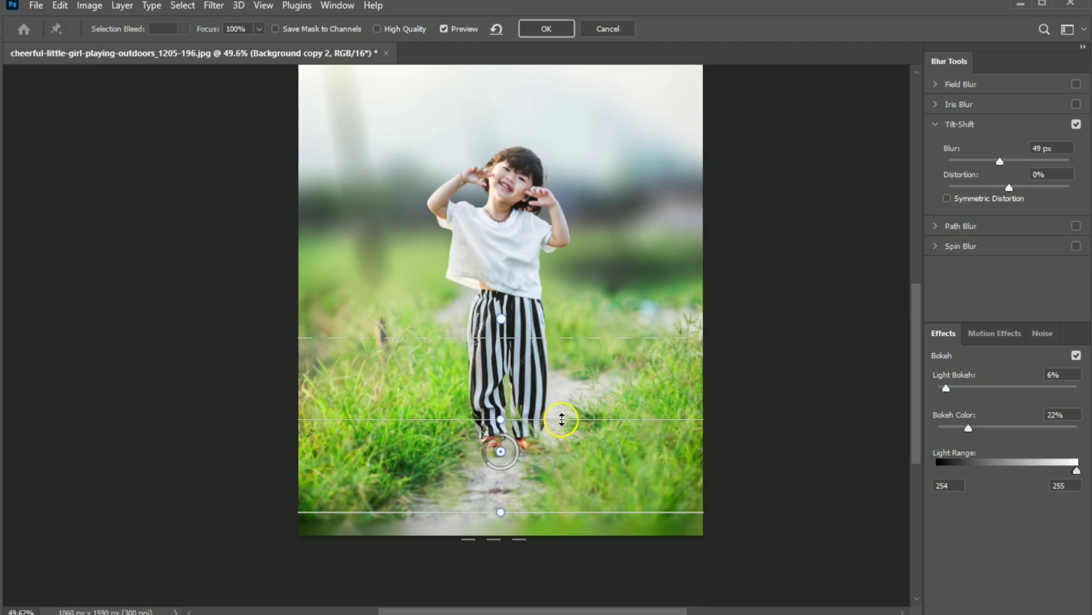
drag(561, 419, 562, 434)
drag(562, 351, 564, 318)
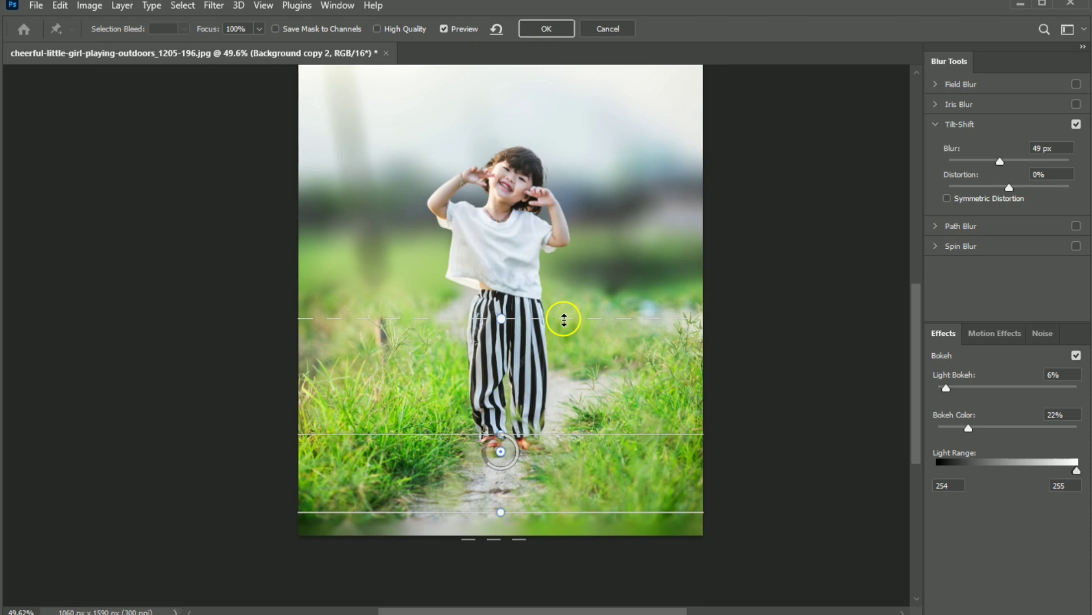
drag(526, 435, 529, 428)
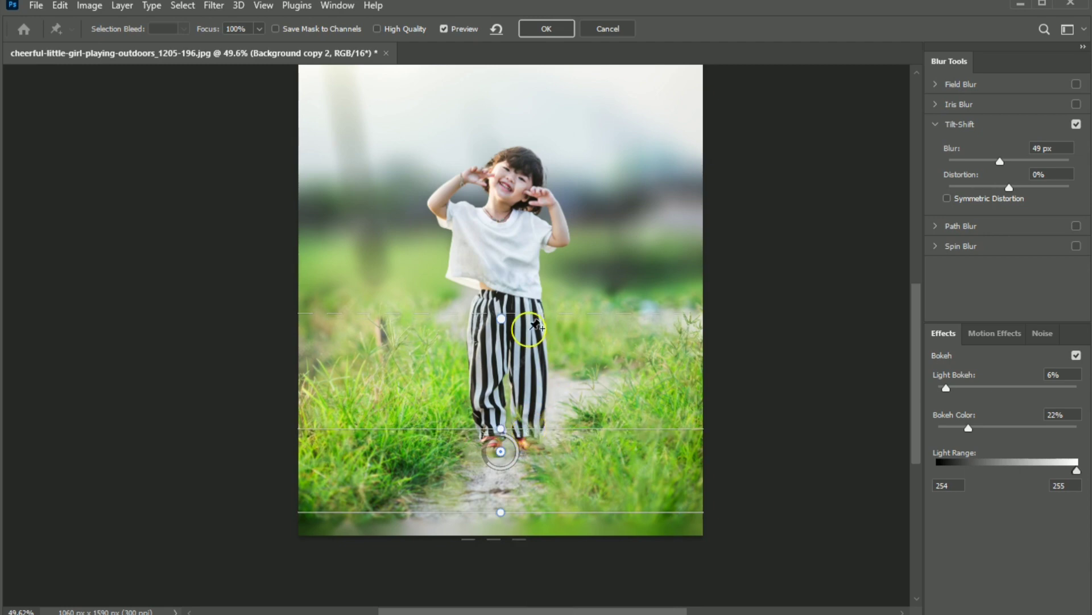
drag(530, 313, 533, 329)
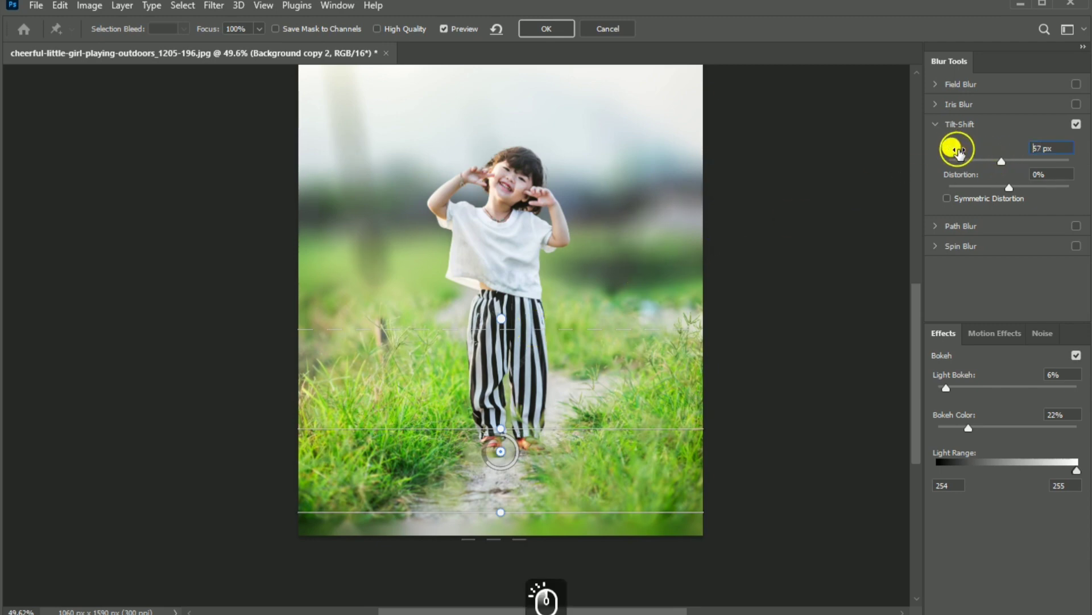
drag(954, 151, 973, 155)
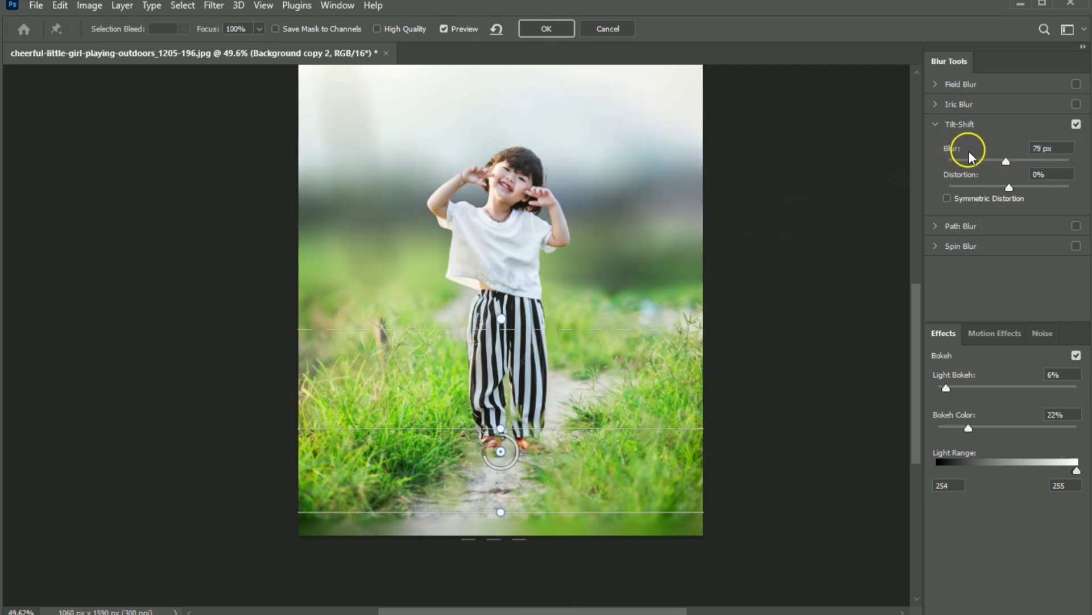
Step: Fine-tune the second pin with a 73 px blur and a slightly lowered lower focus line, and apply the Tilt-Shift blur
scroll(688, 296, up, 2)
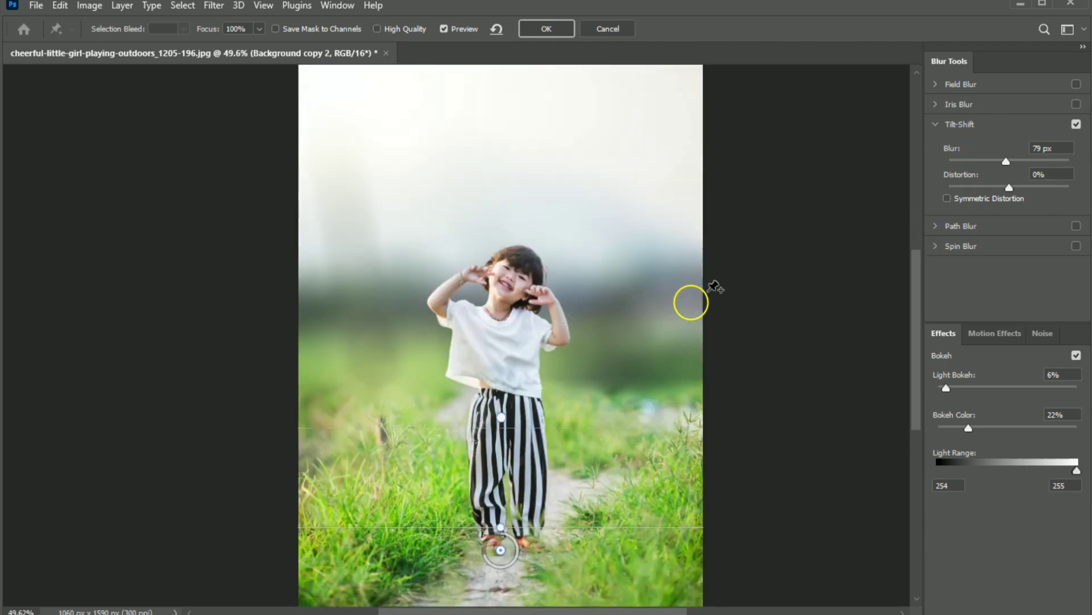
drag(954, 150, 948, 146)
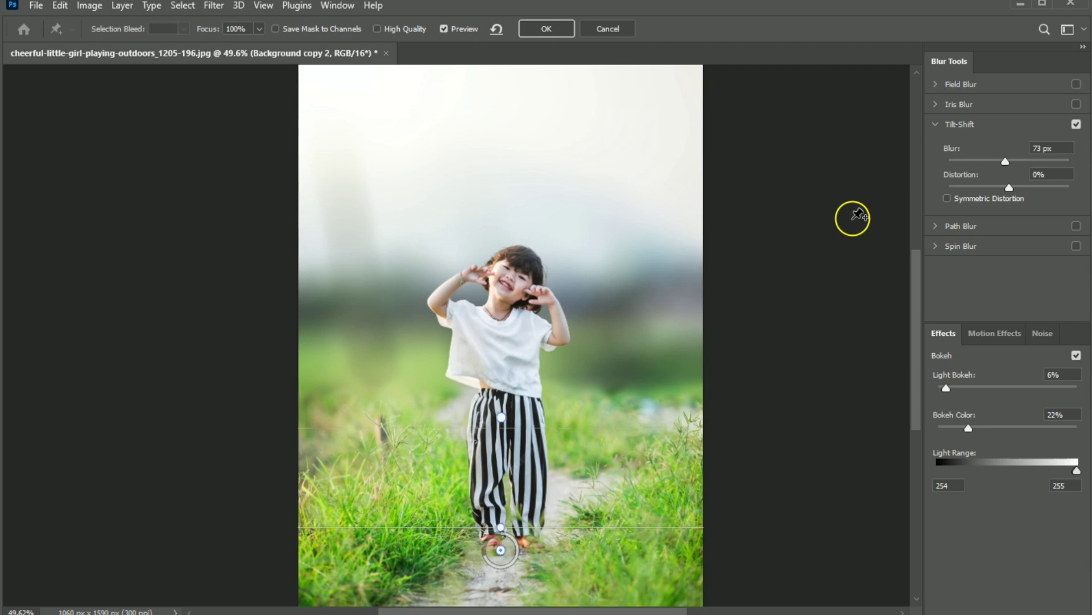
scroll(848, 227, down, 2)
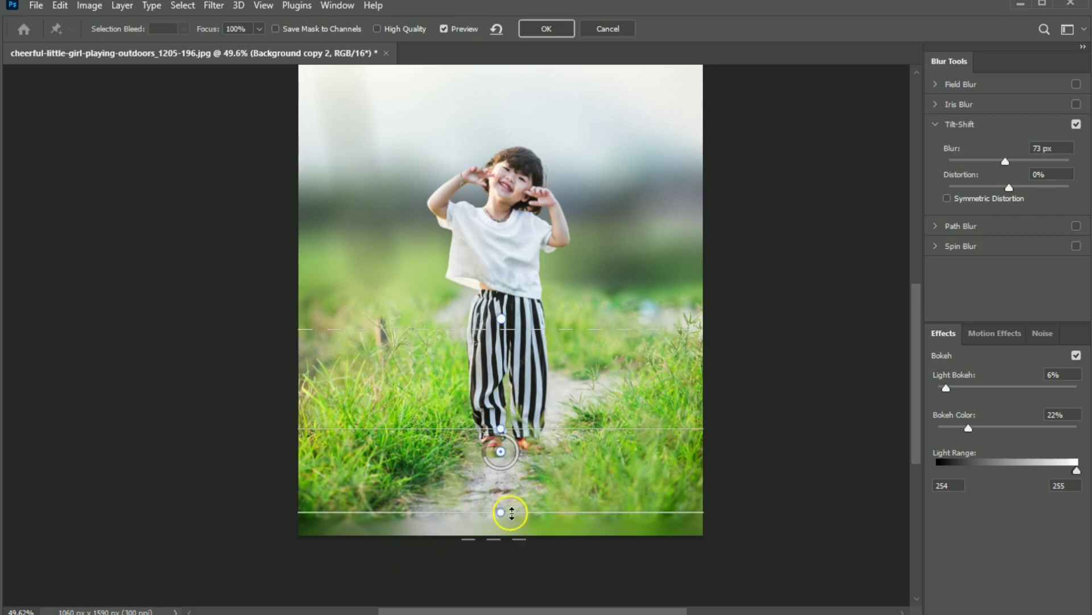
mouse_move(505, 512)
mouse_down()
mouse_move(515, 538)
mouse_move(519, 498)
mouse_move(524, 514)
mouse_up()
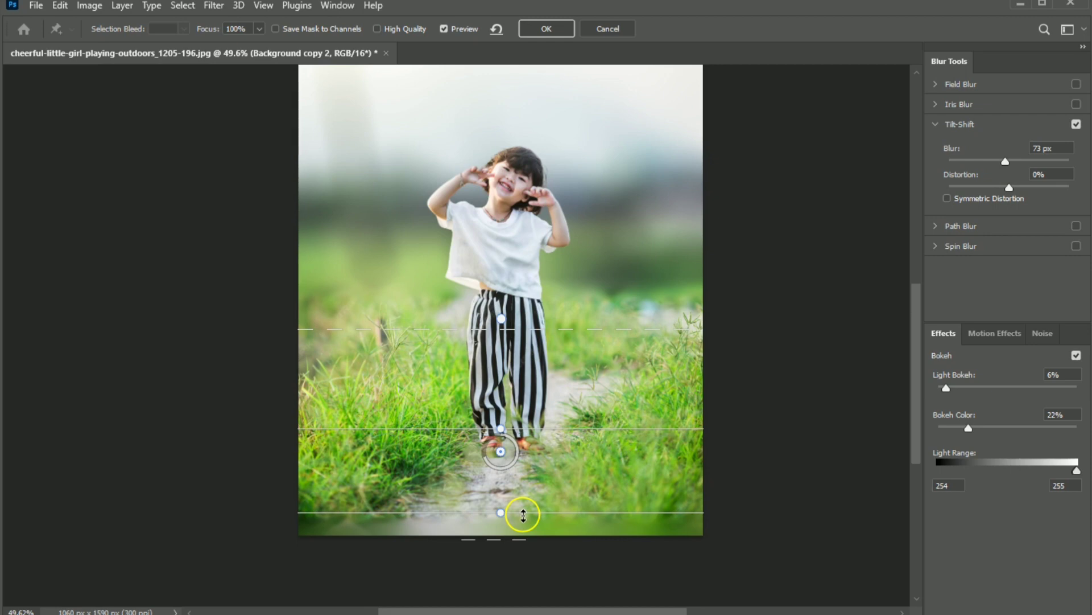
drag(482, 453, 485, 458)
click(558, 26)
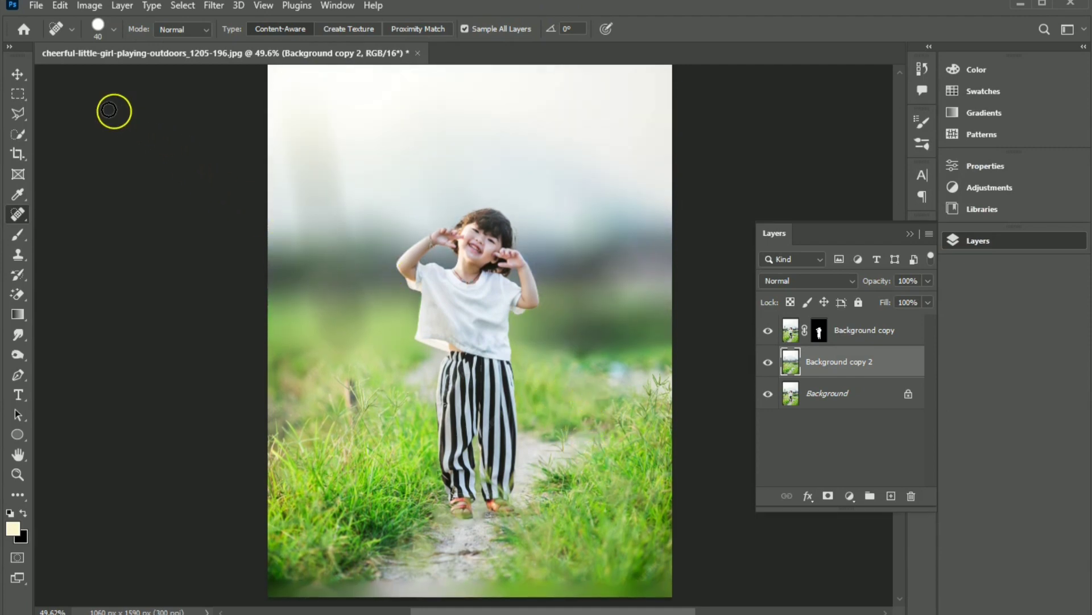
Step: Add a new layer above Background copy 2 and set the foreground color to ff9e35
click(17, 74)
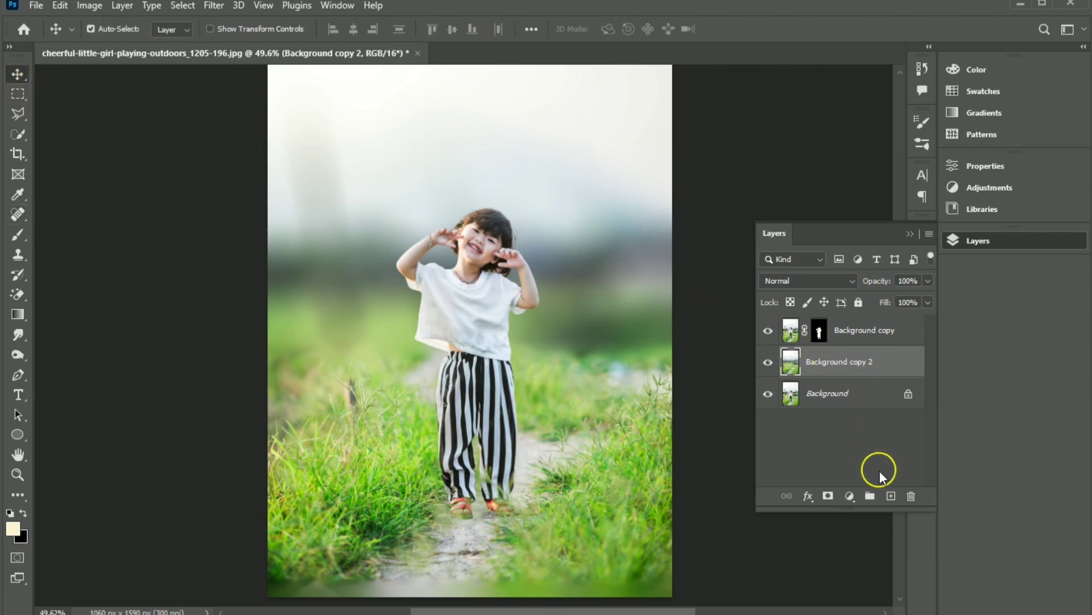
click(890, 496)
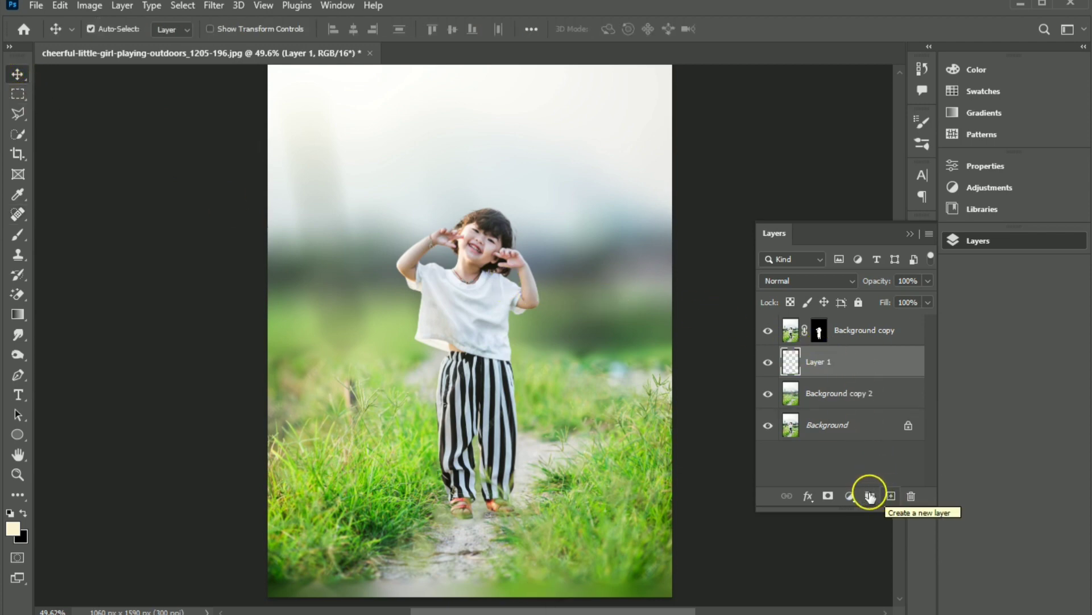
click(13, 529)
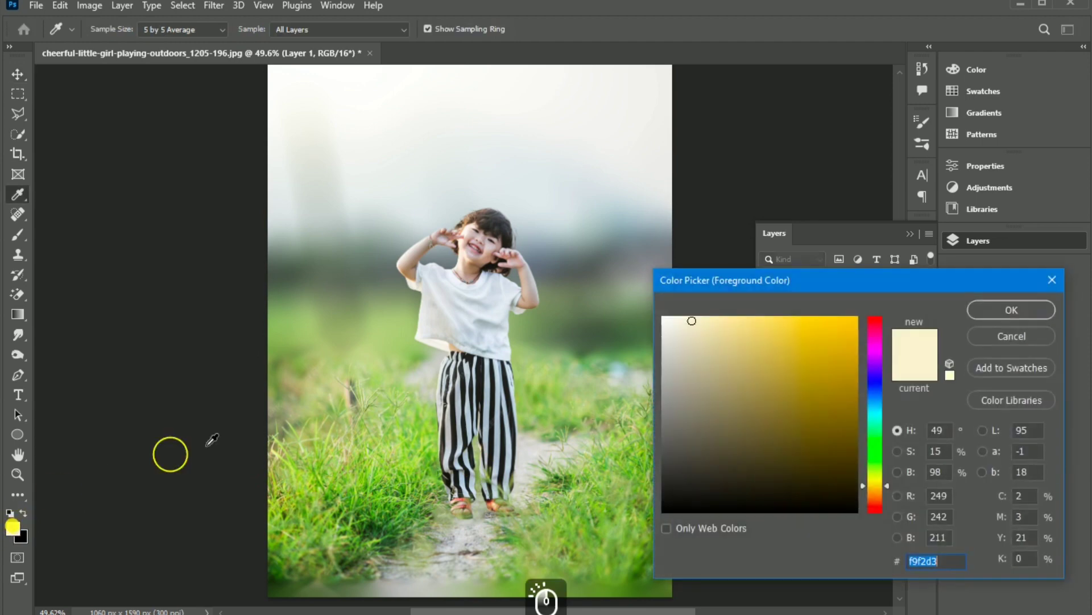
click(326, 324)
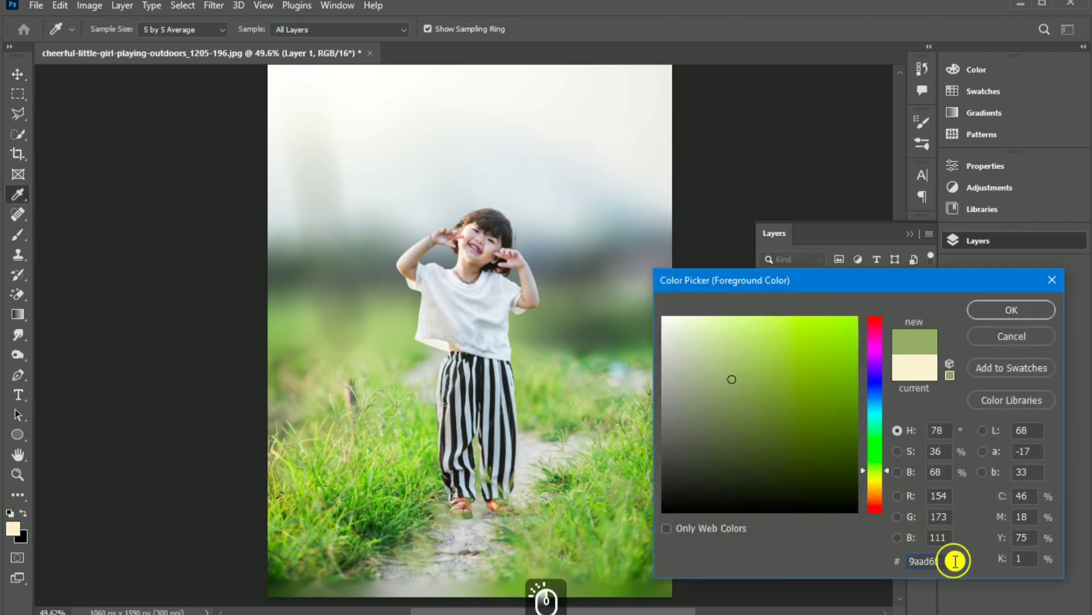
double_click(959, 561)
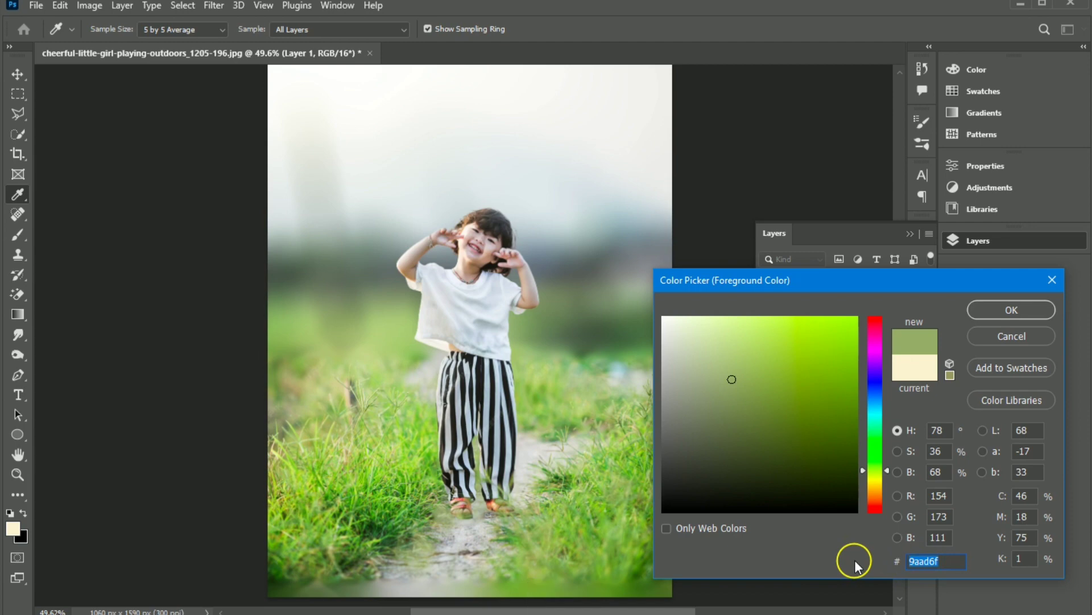
text(ff9e35)
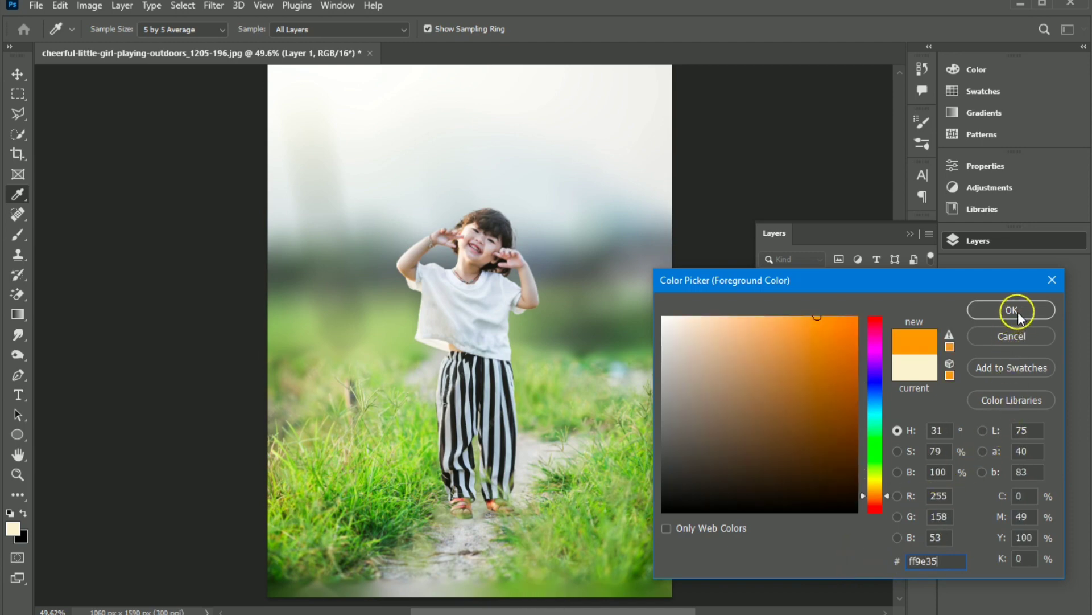
click(1011, 310)
key(v)
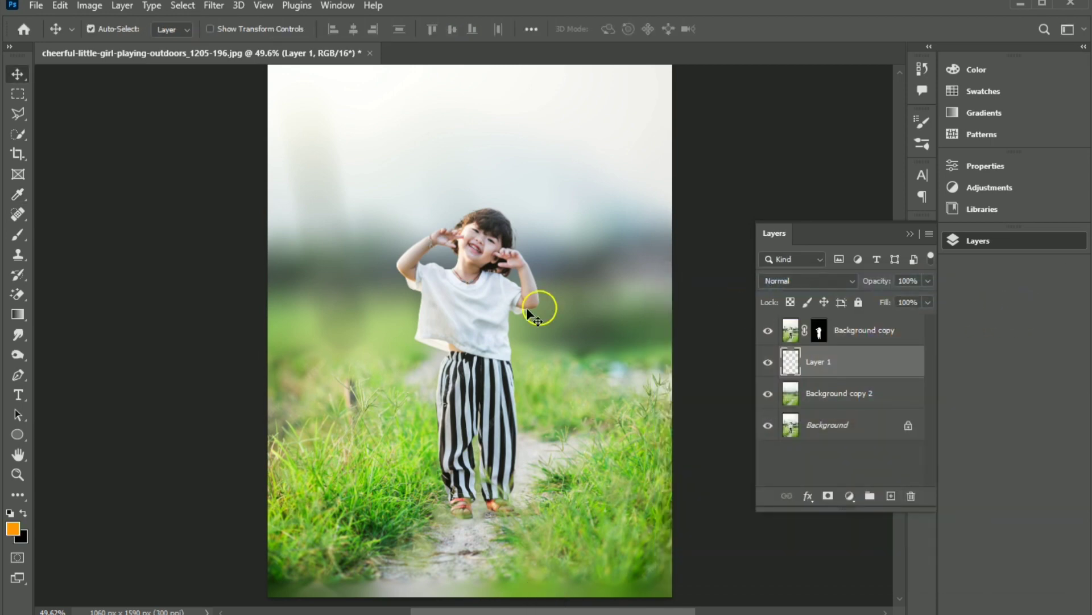
Step: Shrink the soft Brush to 250 px and paint a faint orange dab in the sky beside the girl's head
click(17, 235)
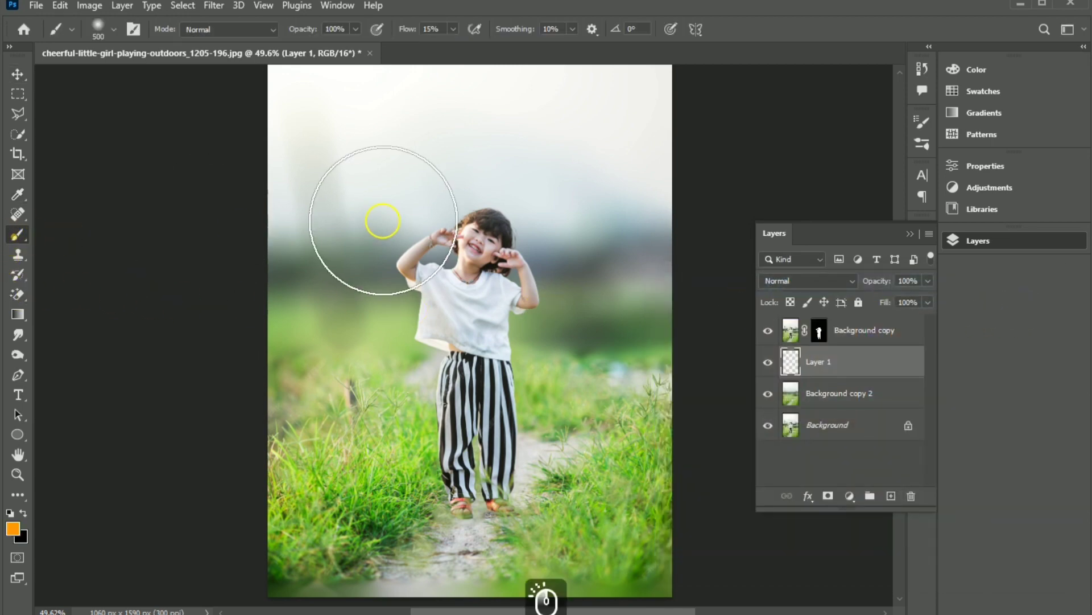
key(bracketleft)
key(bracketleft)
key(bracketleft)
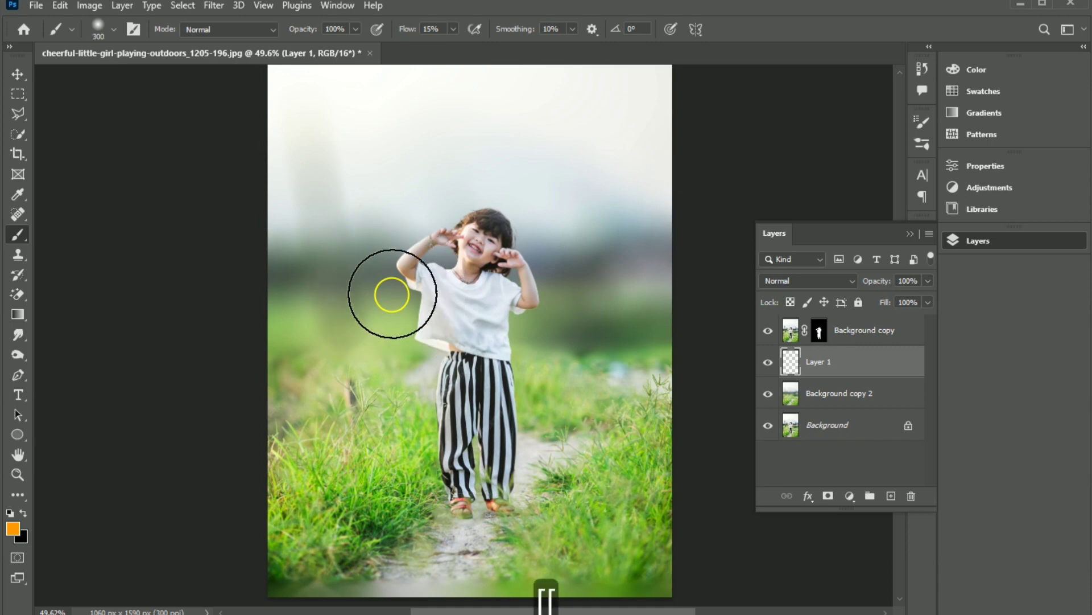
click(353, 173)
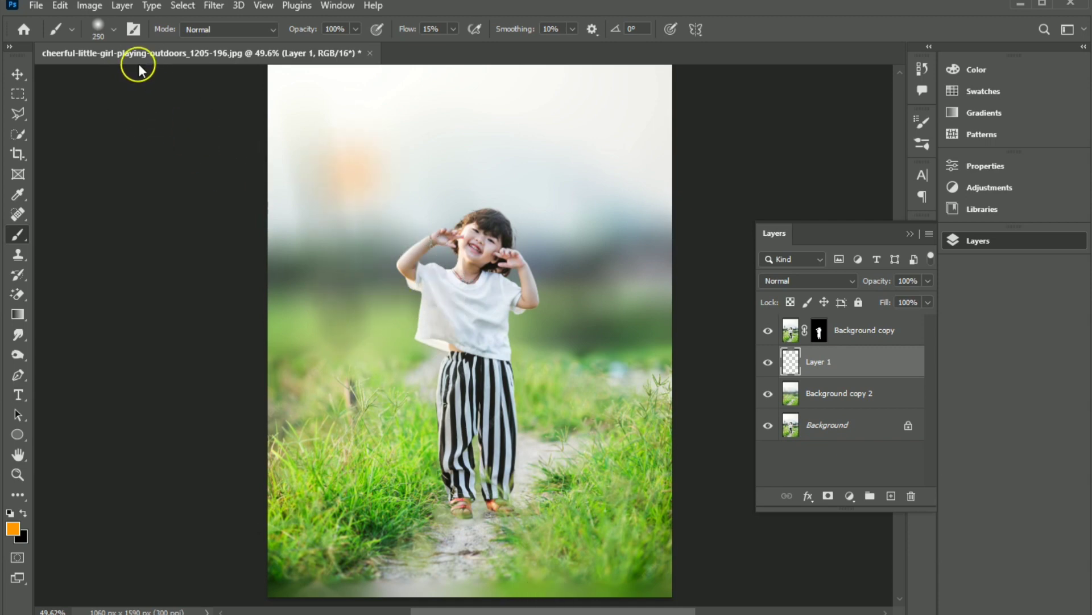
Step: Try an orange dab in the sky with the 250 px brush at 100% hardness, and undo it
click(113, 28)
drag(90, 114, 259, 140)
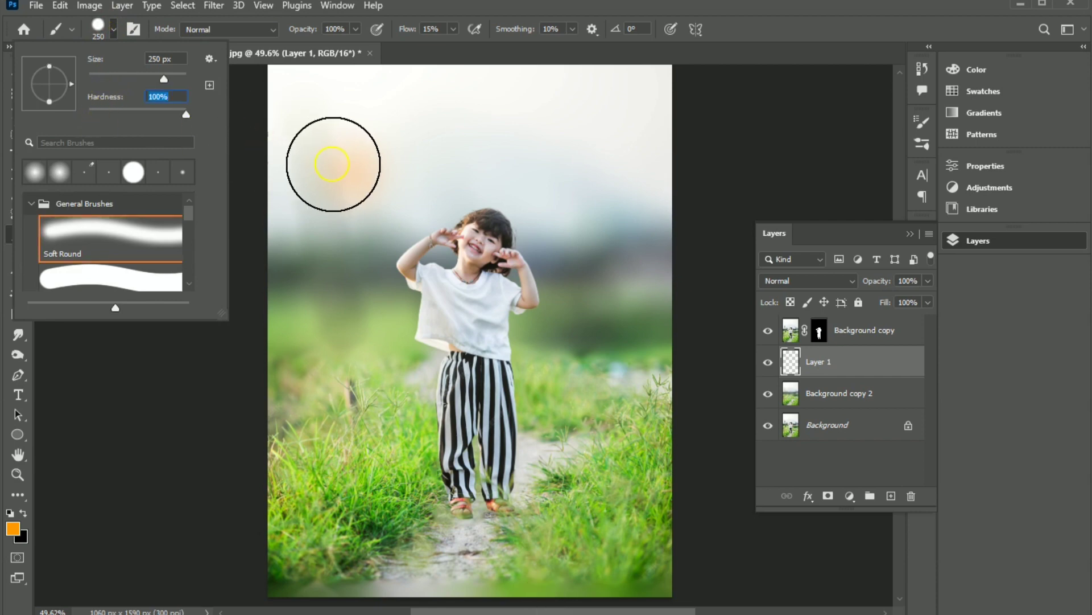
click(356, 174)
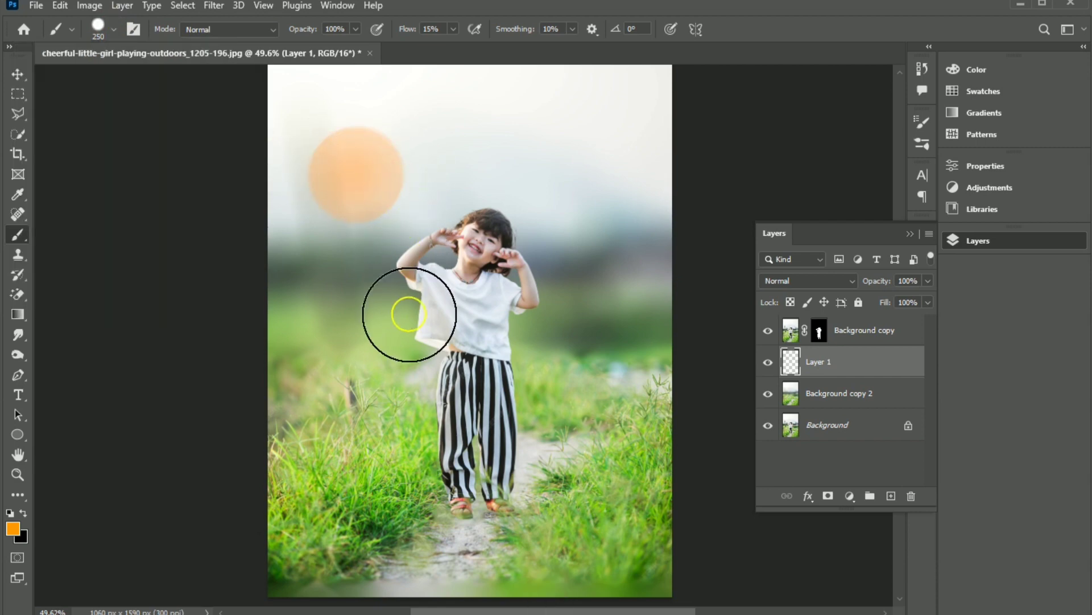
key(ctrl+z)
Step: Try larger orange dabs over the sky with a 500 px Soft Round brush at 36% hardness, and undo the last one
click(109, 32)
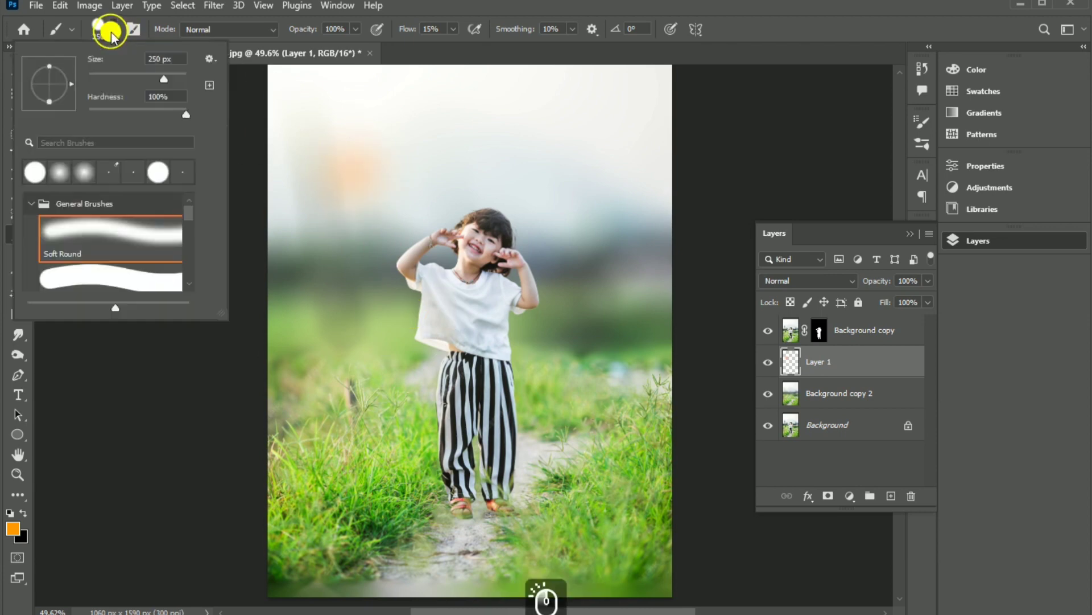
click(75, 249)
mouse_move(113, 109)
mouse_down()
mouse_move(134, 109)
mouse_move(124, 108)
mouse_up()
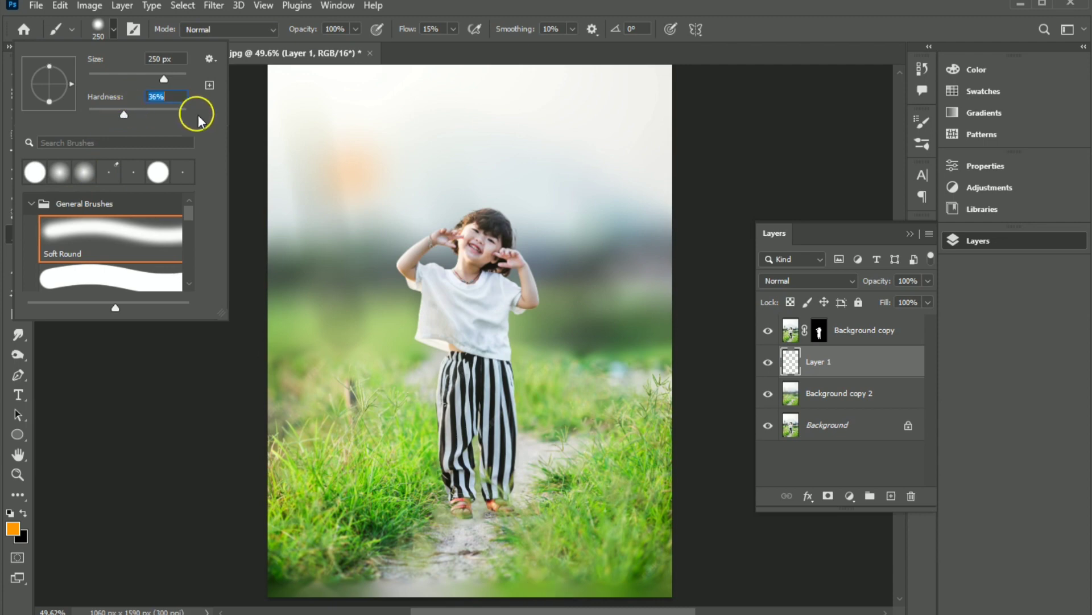
click(122, 446)
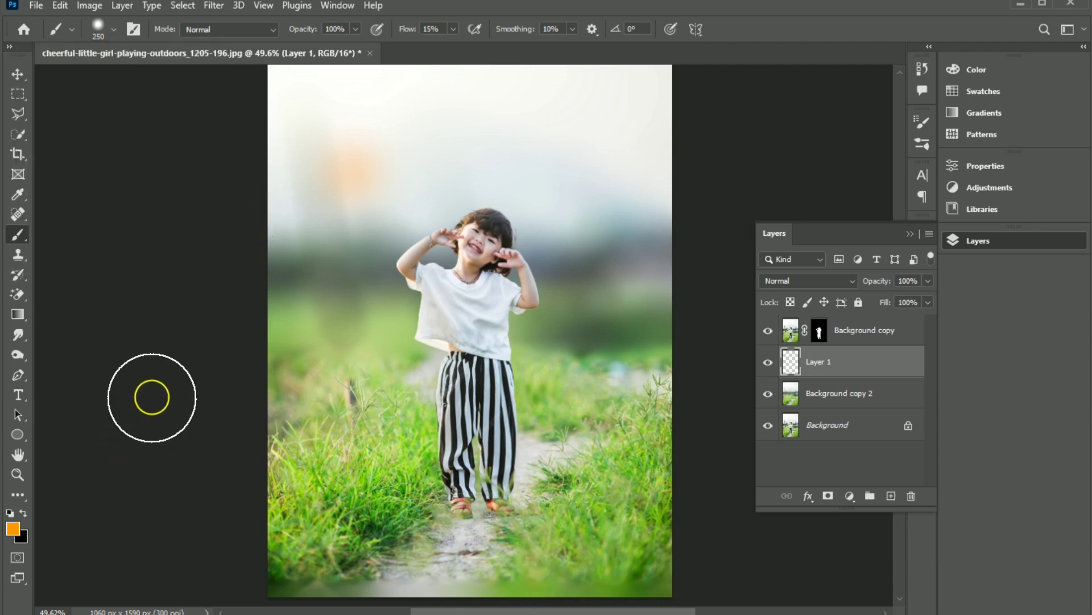
key(bracketright)
key(bracketright)
key(bracketright)
click(349, 182)
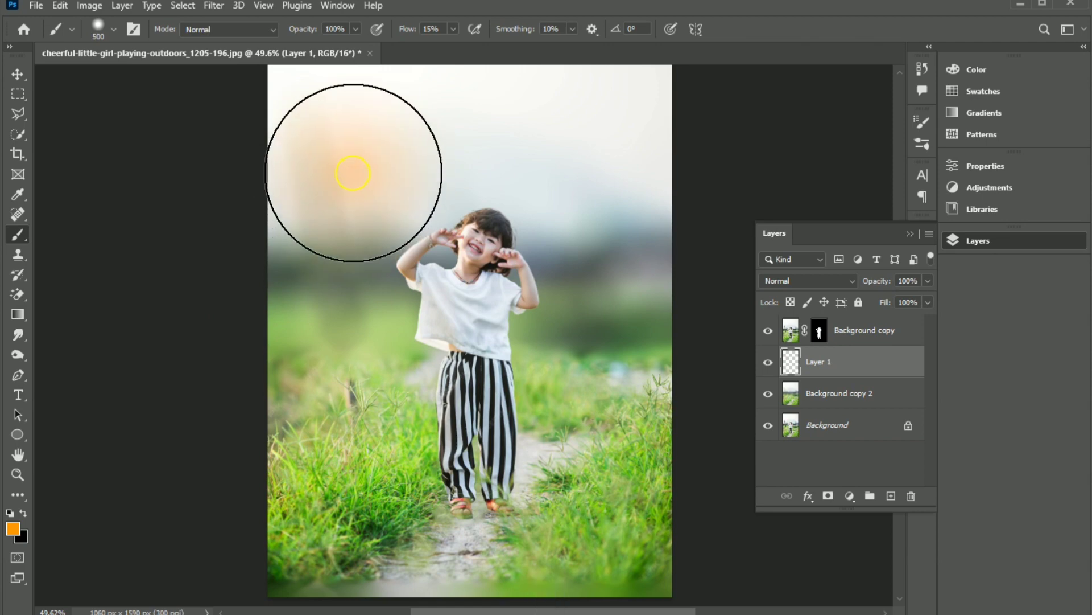
click(353, 175)
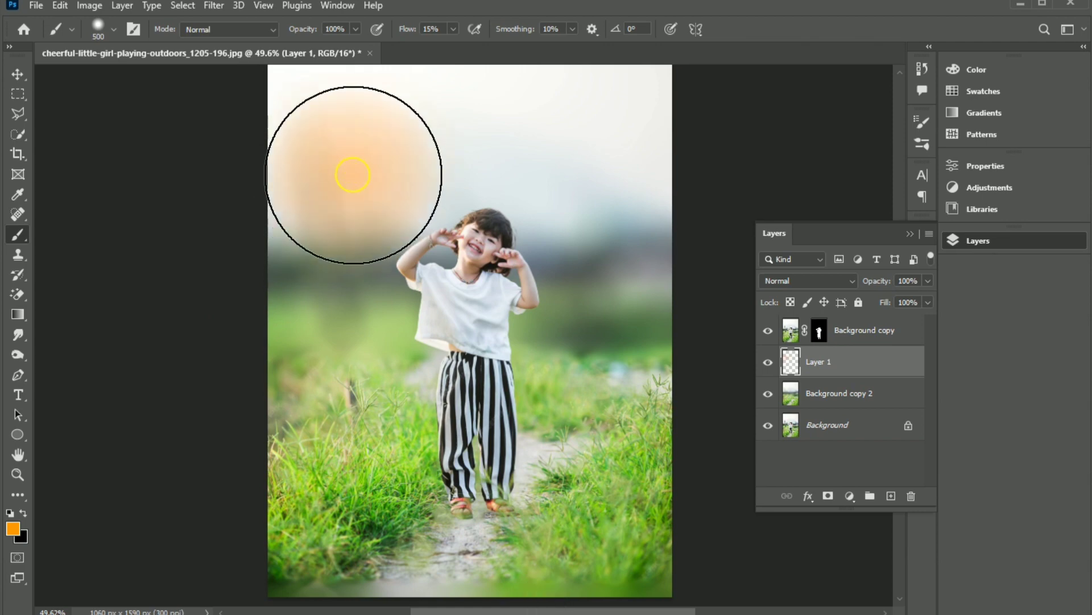
key(ctrl+z)
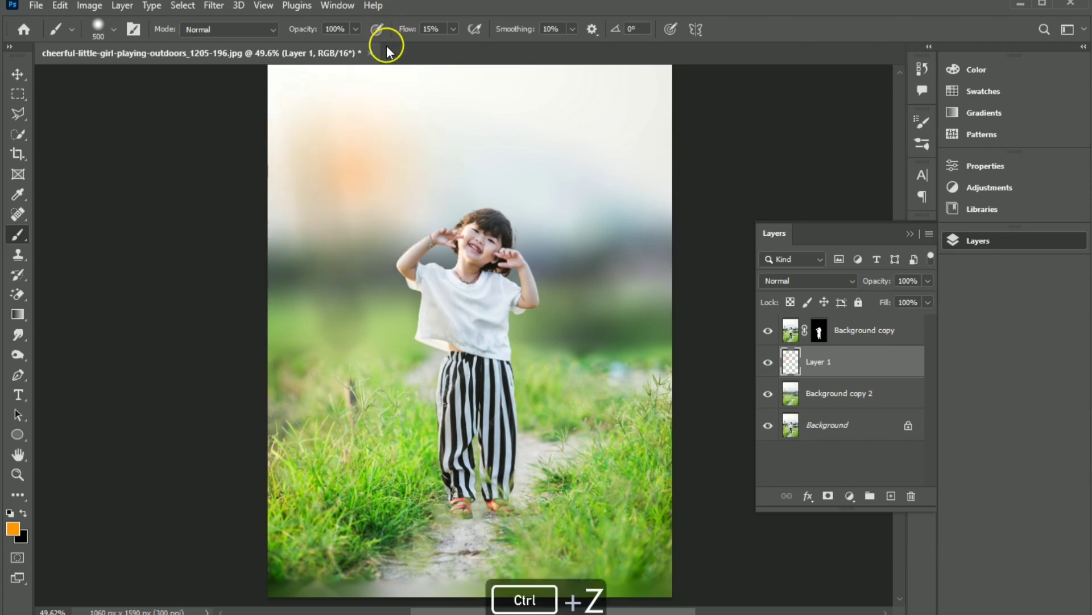
Step: Set the brush flow to 100% and its size to 200 px, and undo an earlier faint orange dab
drag(407, 29, 451, 32)
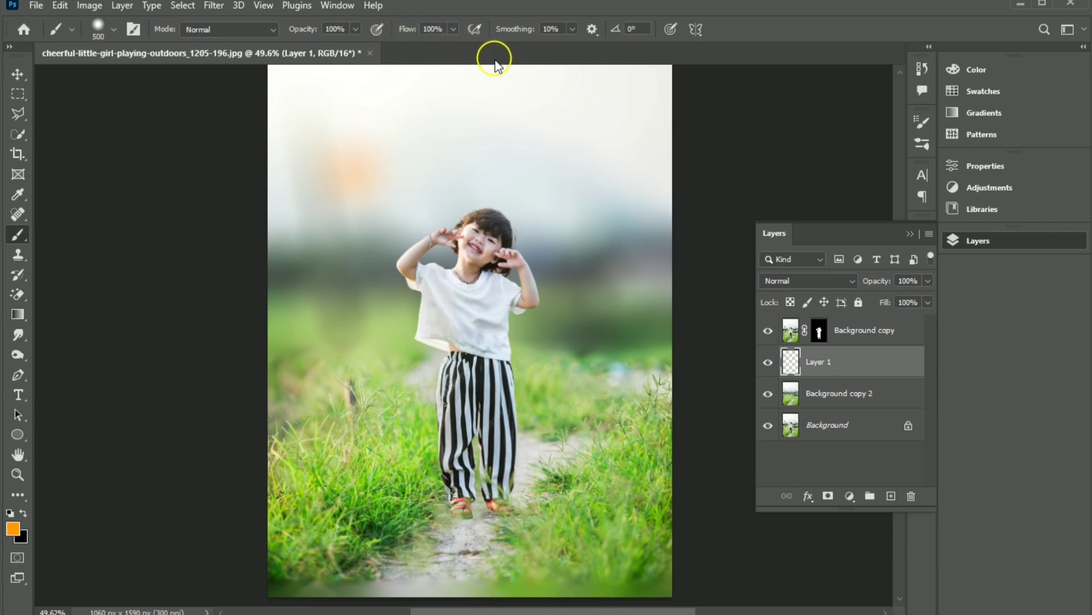
key(bracketleft)
key(bracketleft)
key(bracketleft)
key(bracketleft)
key(bracketleft)
key(bracketleft)
key(bracketleft)
key(bracketleft)
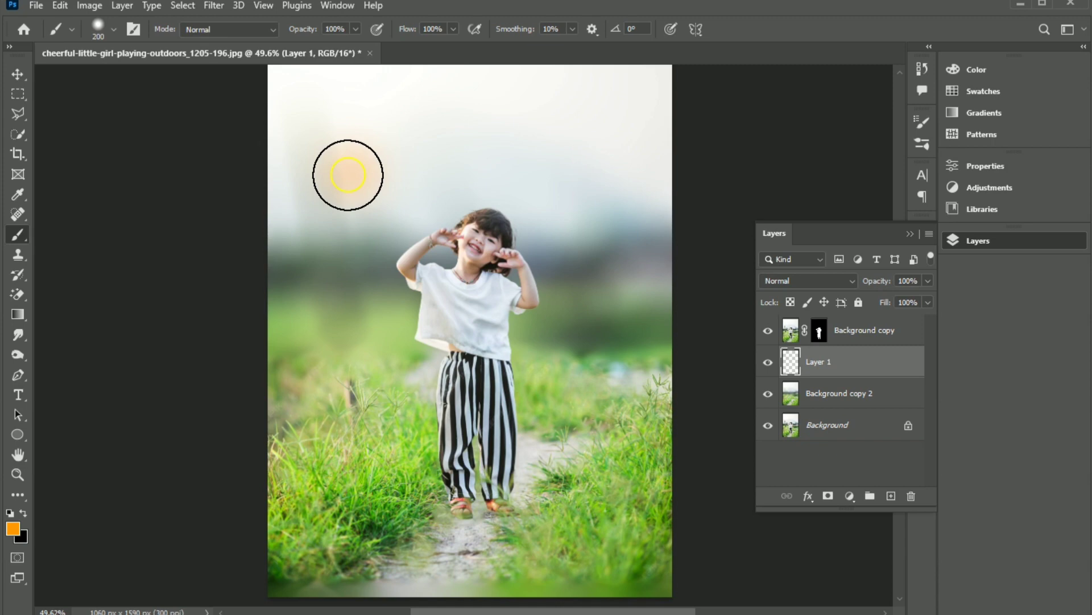
key(ctrl+z)
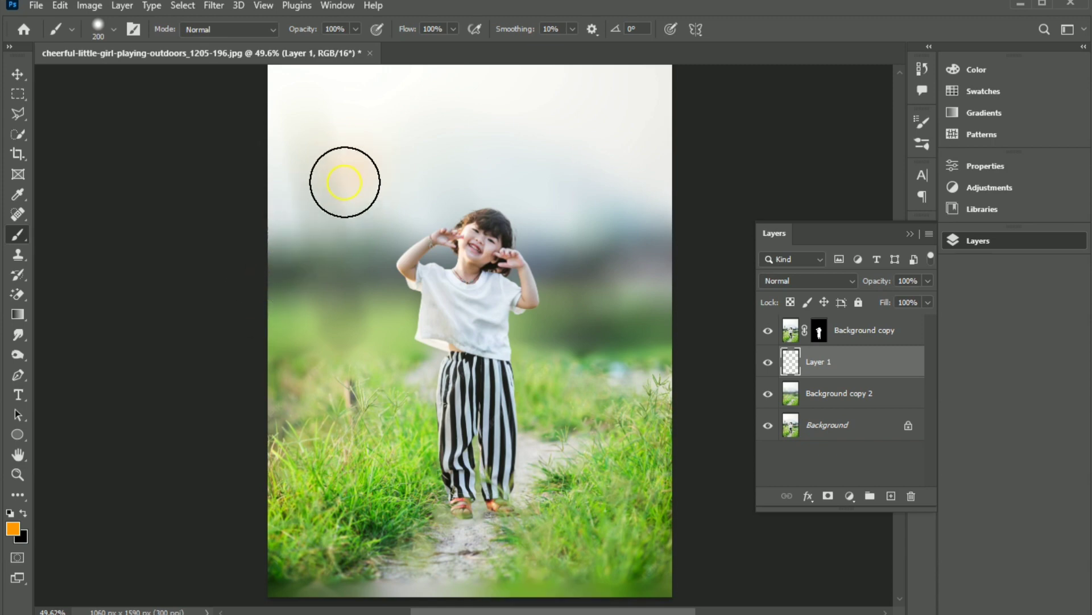
Step: Try a solid orange dab in the sky with the 200 px brush at 100% flow, and undo it
click(345, 182)
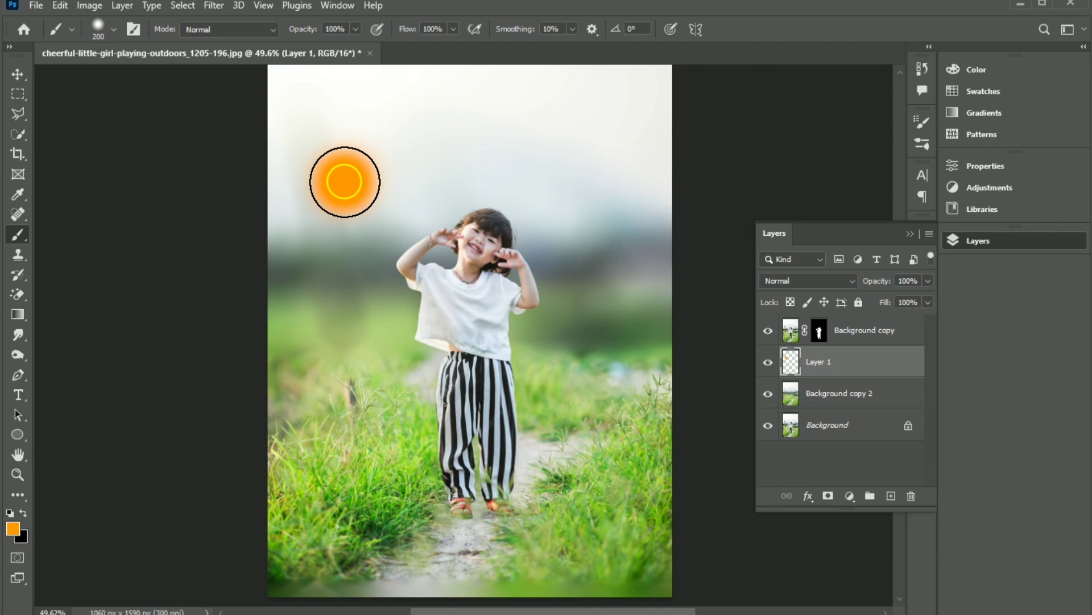
click(344, 182)
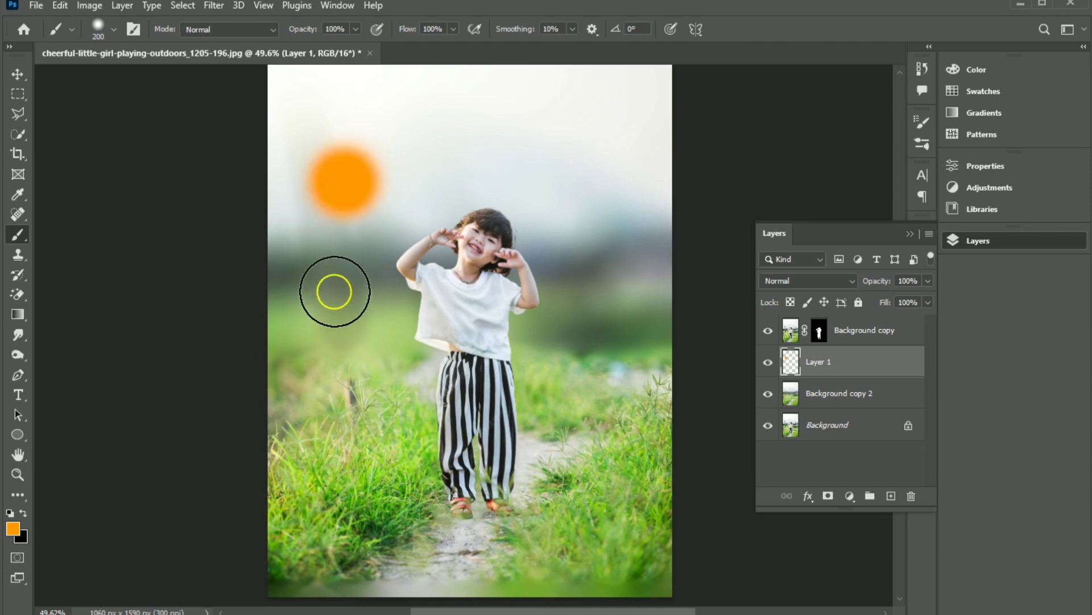
key(ctrl+z)
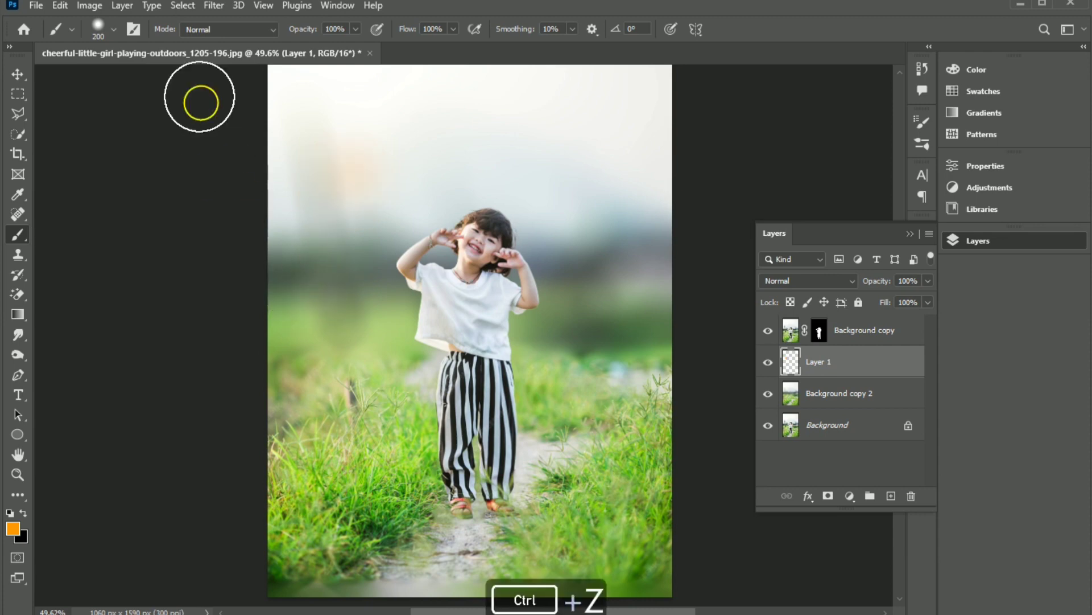
Step: Soften the 200 px brush's hardness and paint an orange glow in the sky beside the girl's head
click(112, 32)
click(174, 474)
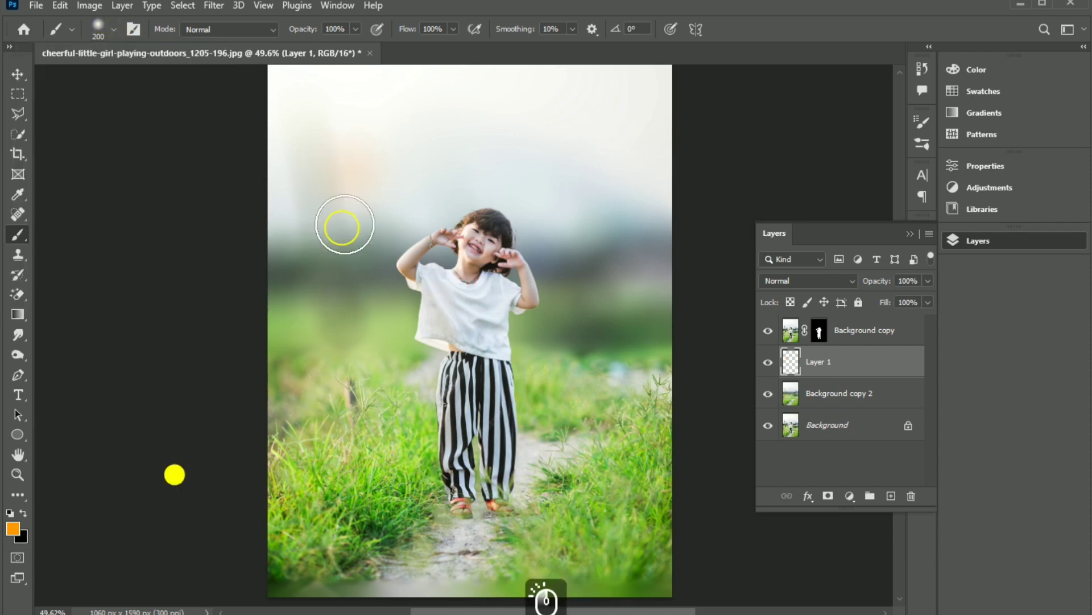
click(340, 175)
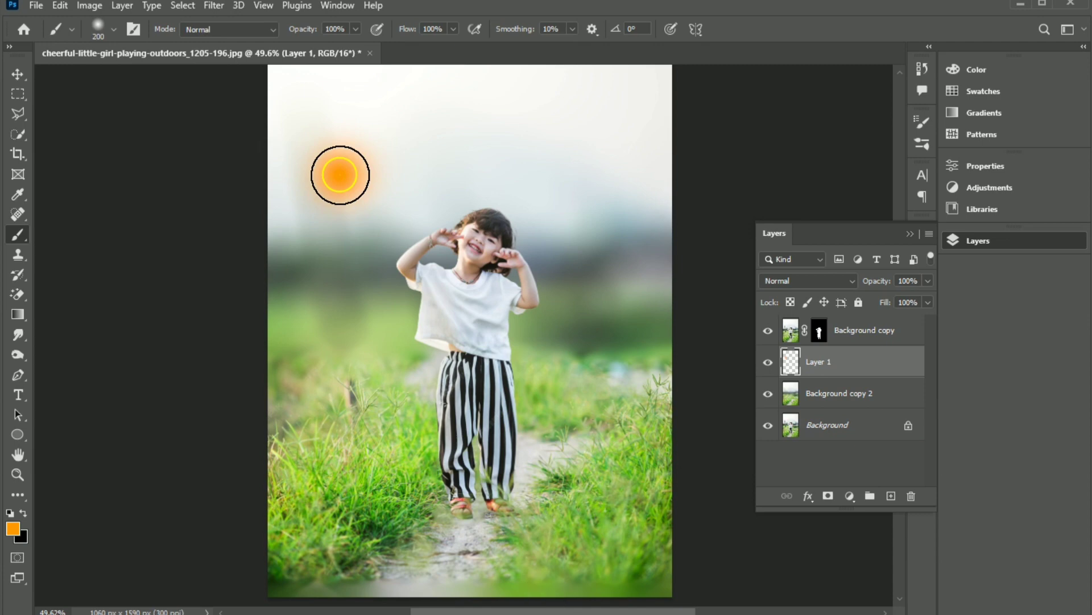
click(339, 175)
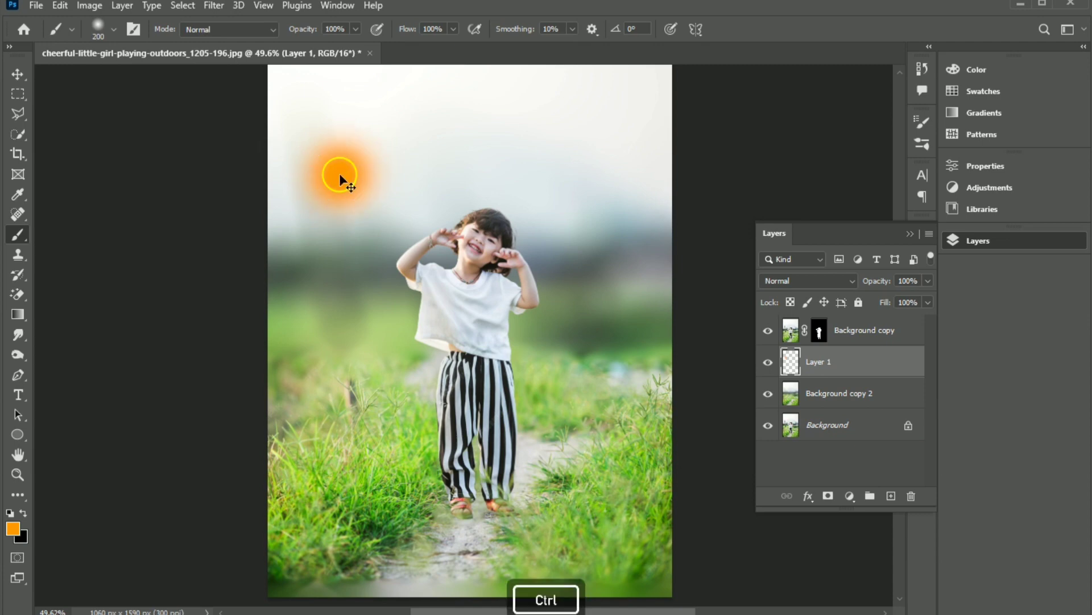
Step: Enlarge the orange glow on Layer 1 with Free Transform to about 421% and position it beside the girl's head
key(ctrl+t)
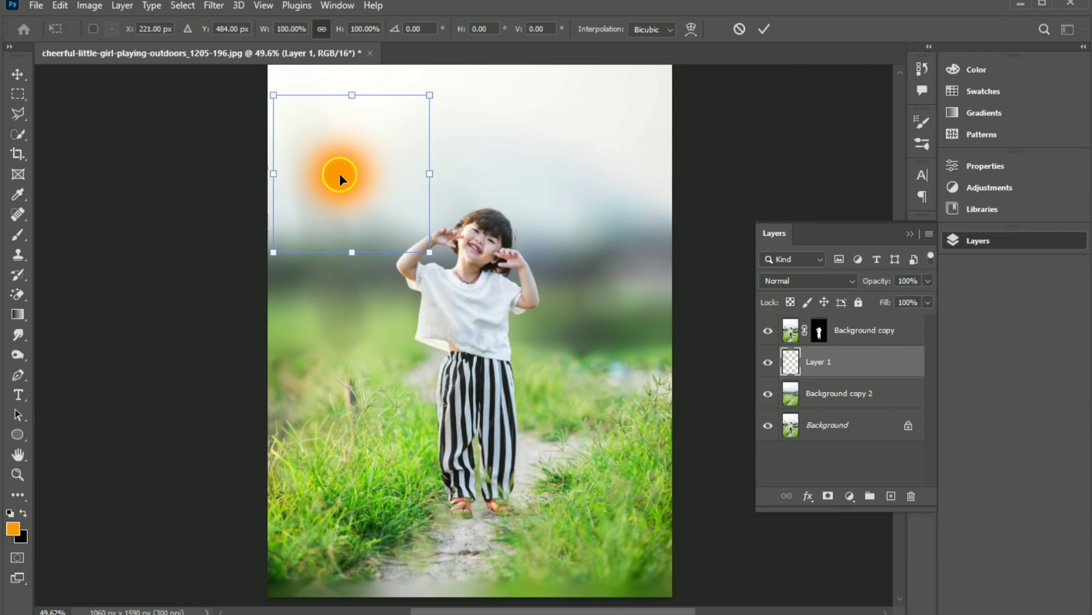
drag(433, 248, 721, 516)
drag(597, 367, 461, 198)
drag(573, 361, 797, 585)
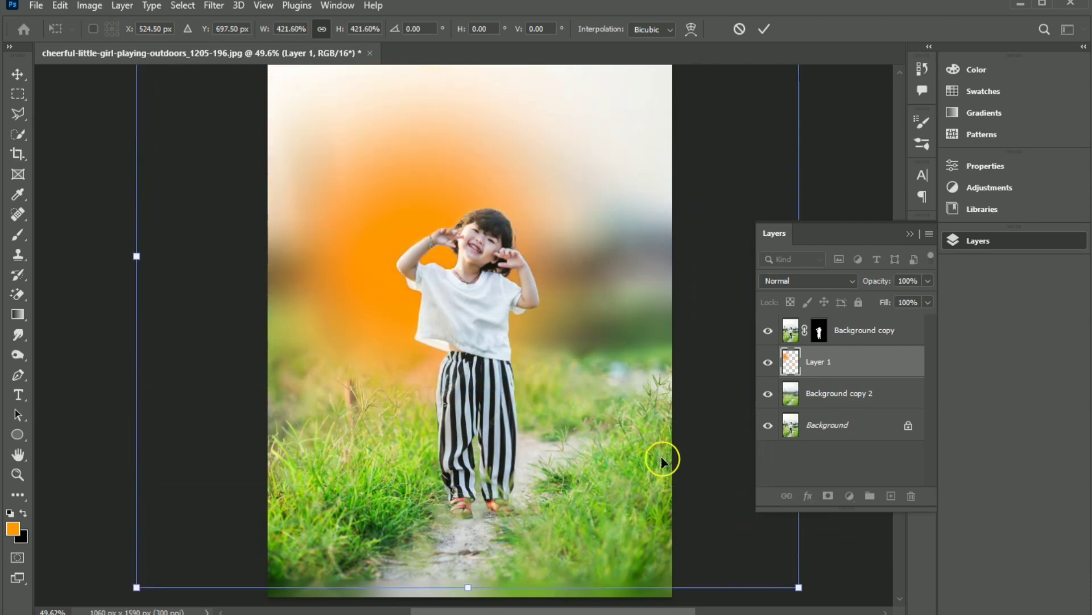
drag(630, 438, 551, 346)
drag(556, 367, 556, 370)
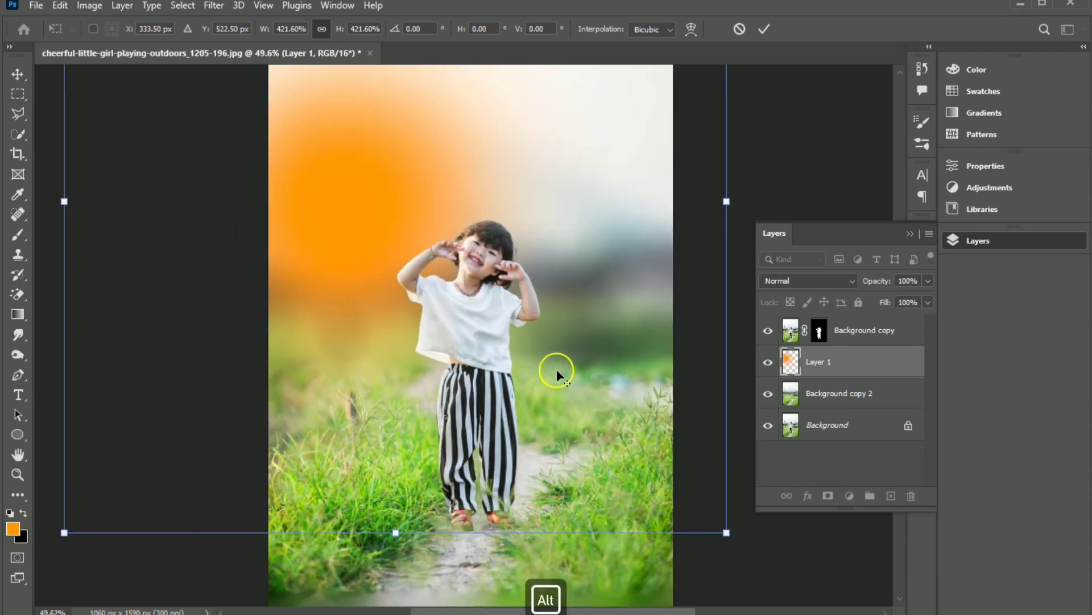
alt+scroll(556, 370, down, 2)
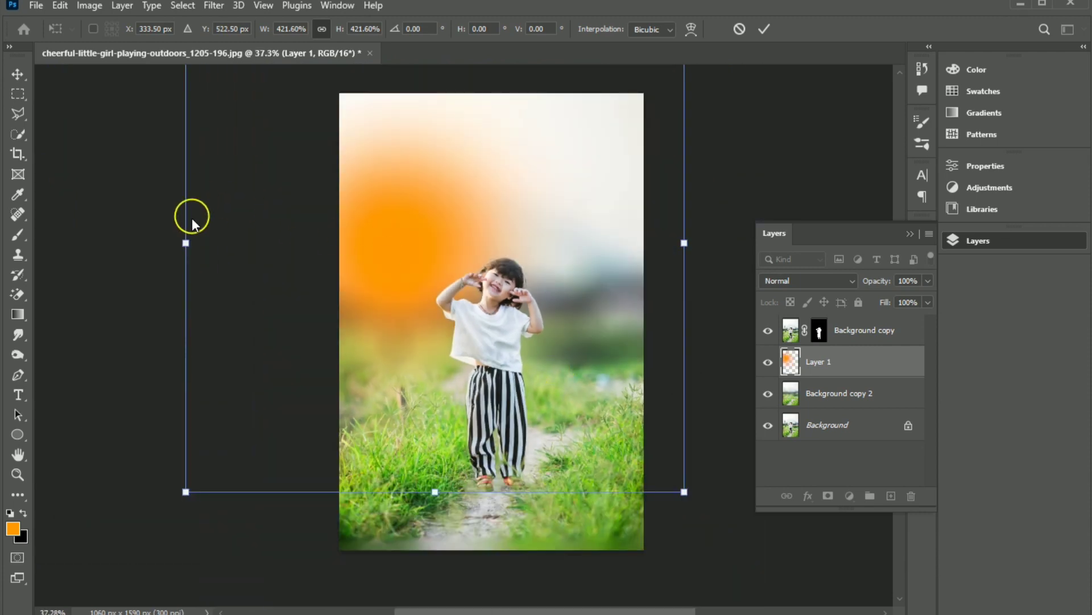
mouse_move(184, 242)
mouse_down()
mouse_move(147, 241)
mouse_move(187, 242)
mouse_up()
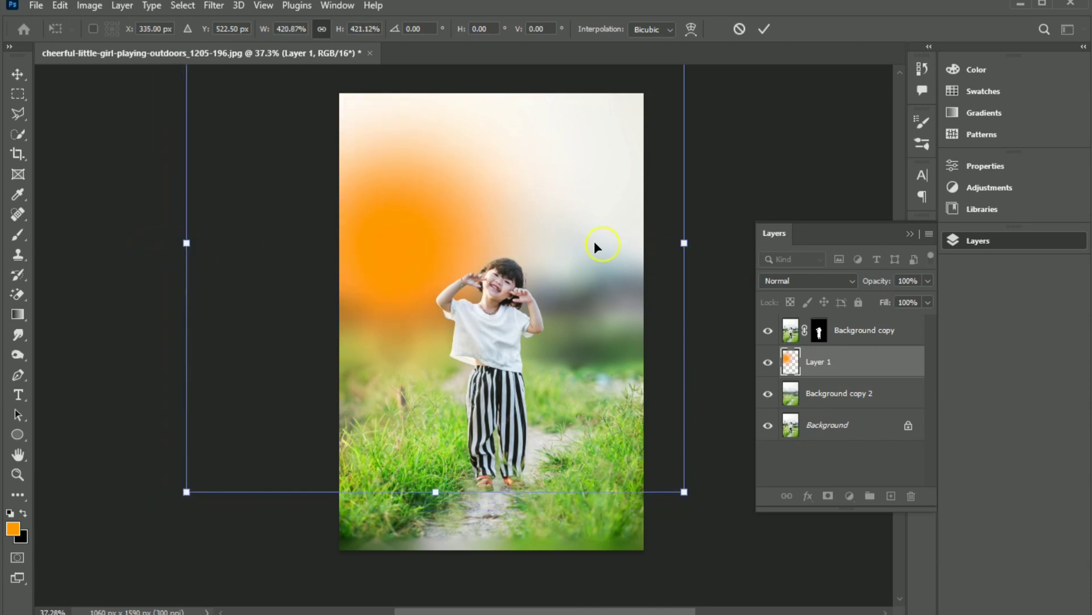
Step: Stretch the orange glow non-proportionally to about 466% width and 527% height, keeping it in the sky beside the girl
scroll(412, 306, up, 2)
scroll(397, 268, down, 3)
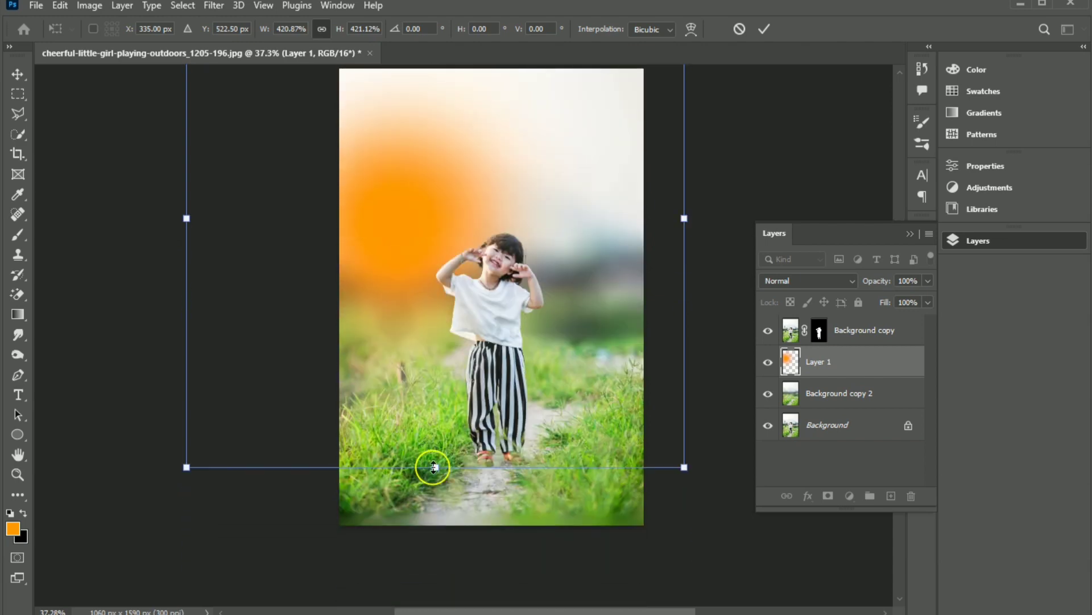
drag(434, 467, 434, 505)
drag(684, 239, 745, 238)
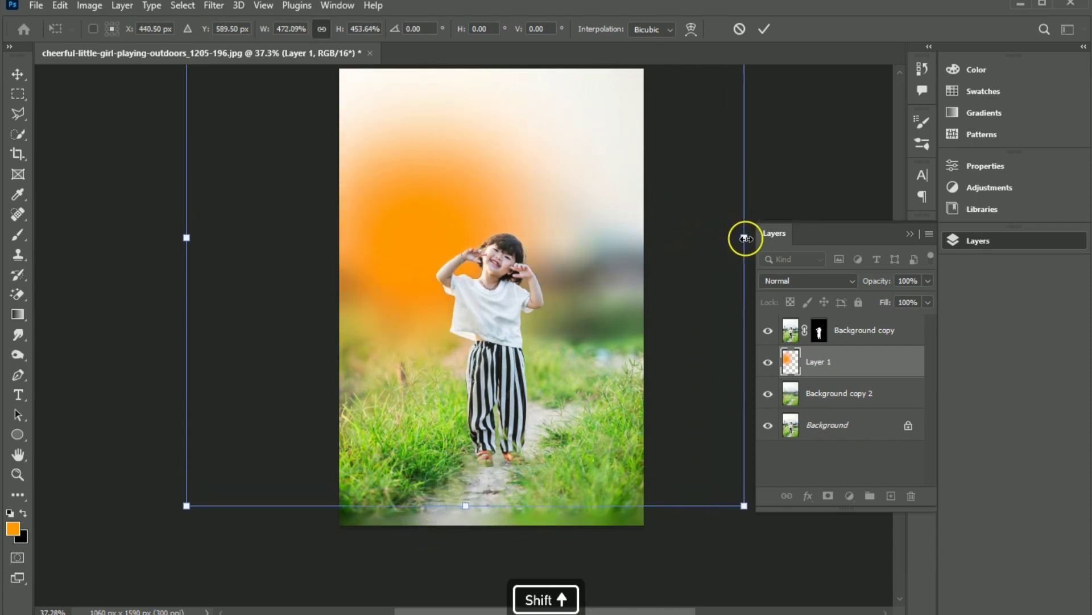
drag(458, 285, 440, 217)
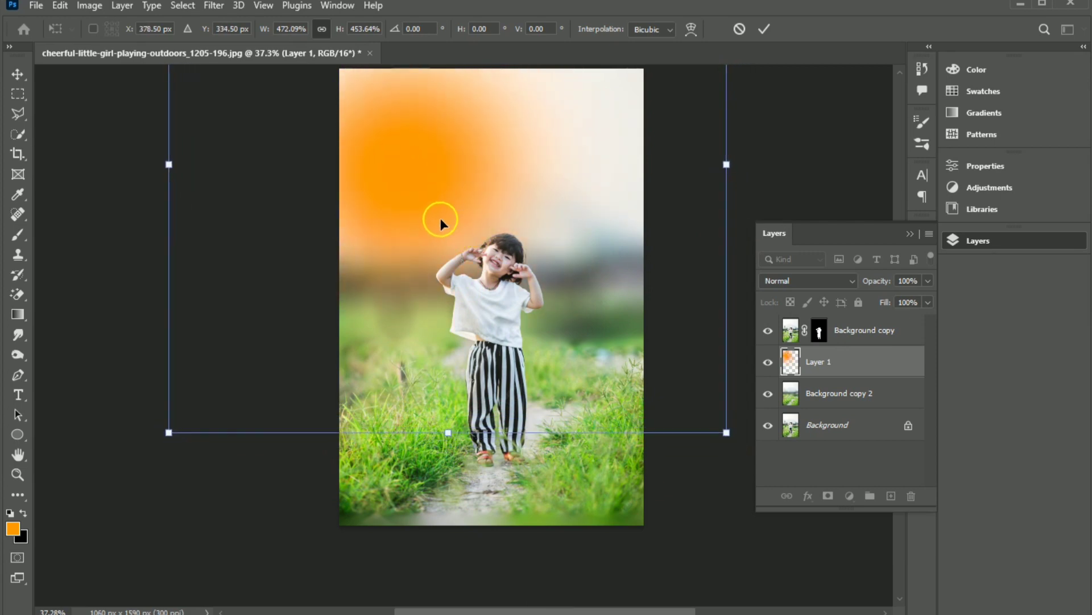
drag(448, 433, 450, 528)
drag(479, 369, 474, 317)
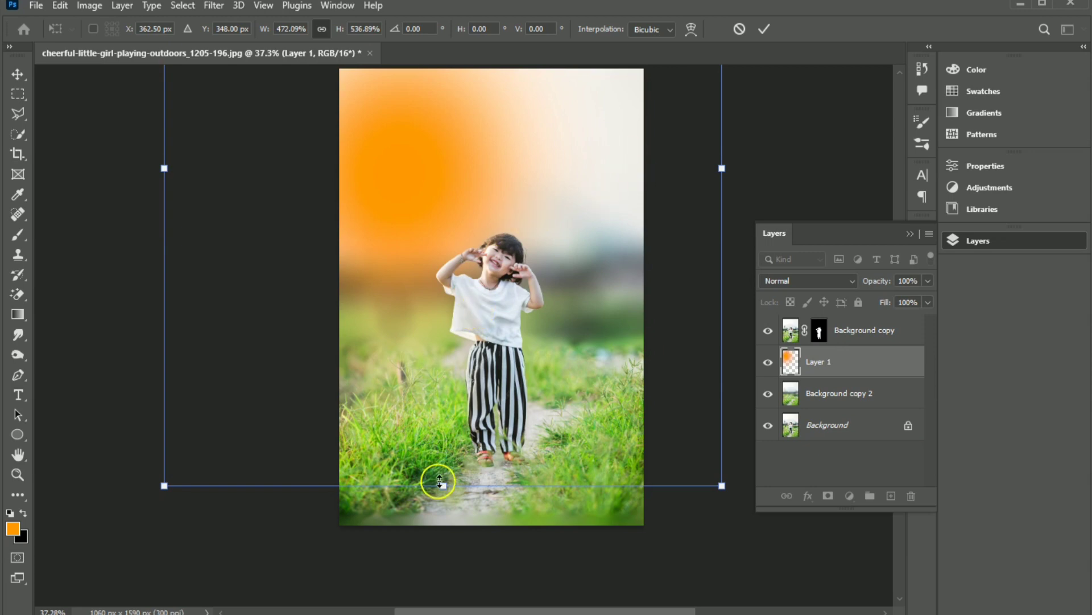
drag(446, 480, 446, 472)
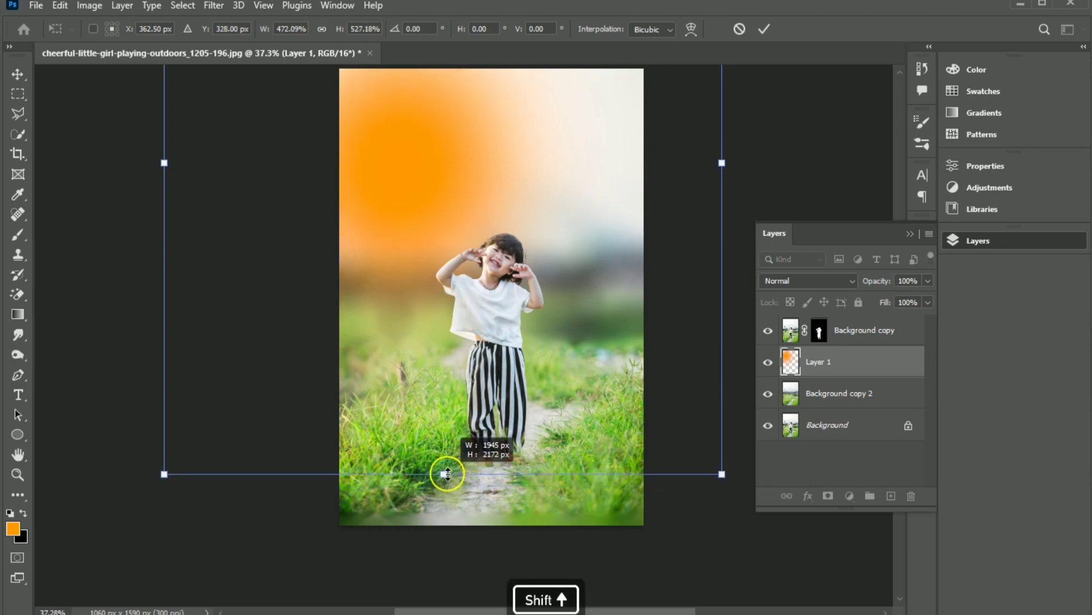
scroll(448, 472, up, 3)
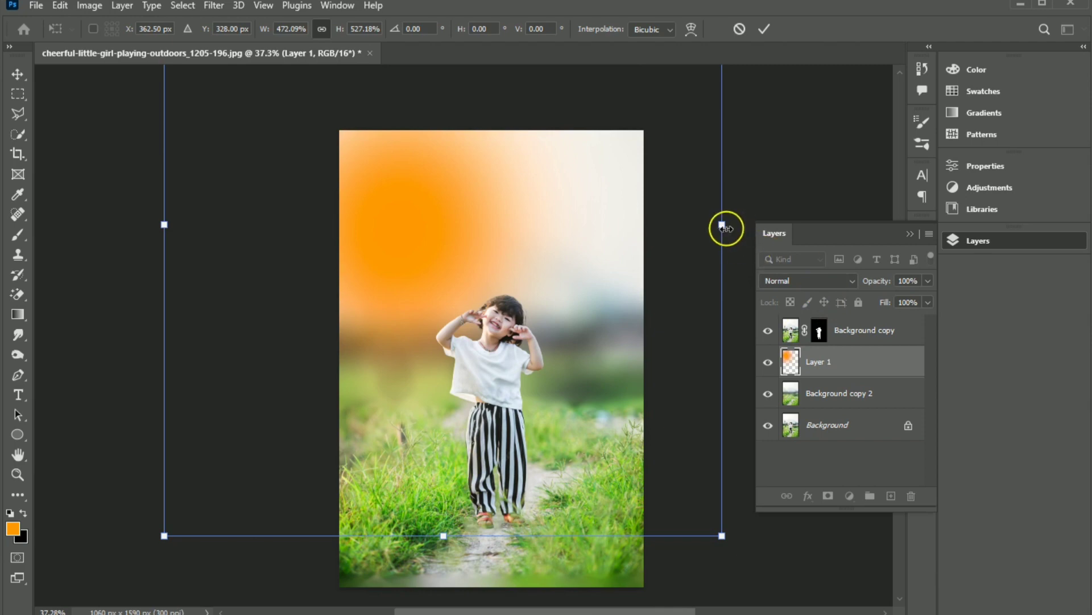
key(shift)
drag(723, 227, 715, 227)
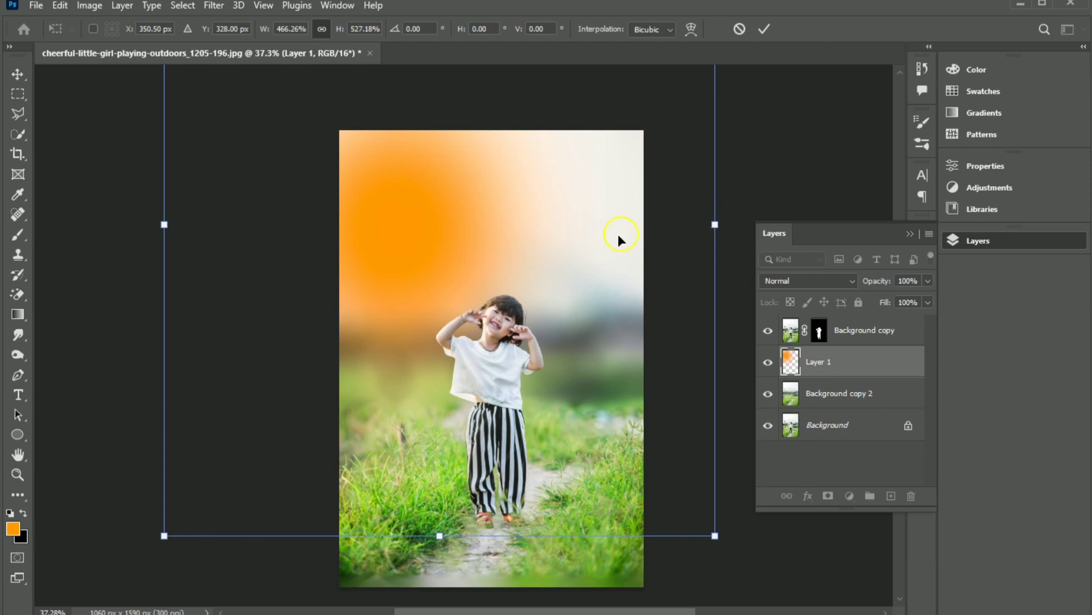
Step: Lower the orange glow to the girl's shoulder level, apply the transform and set Layer 1's blend mode to Screen
drag(515, 279, 509, 339)
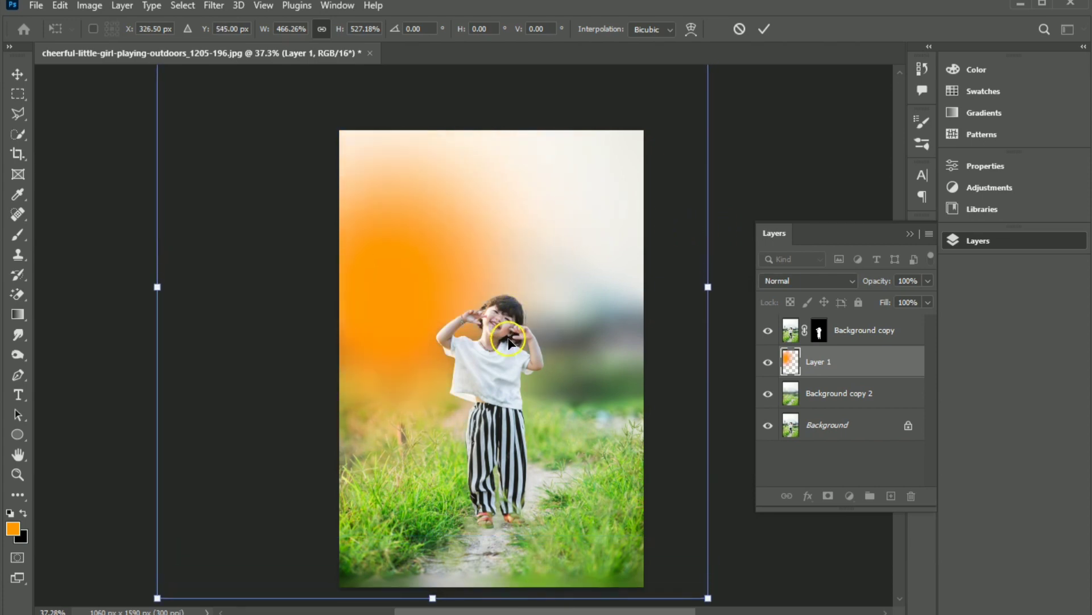
click(764, 30)
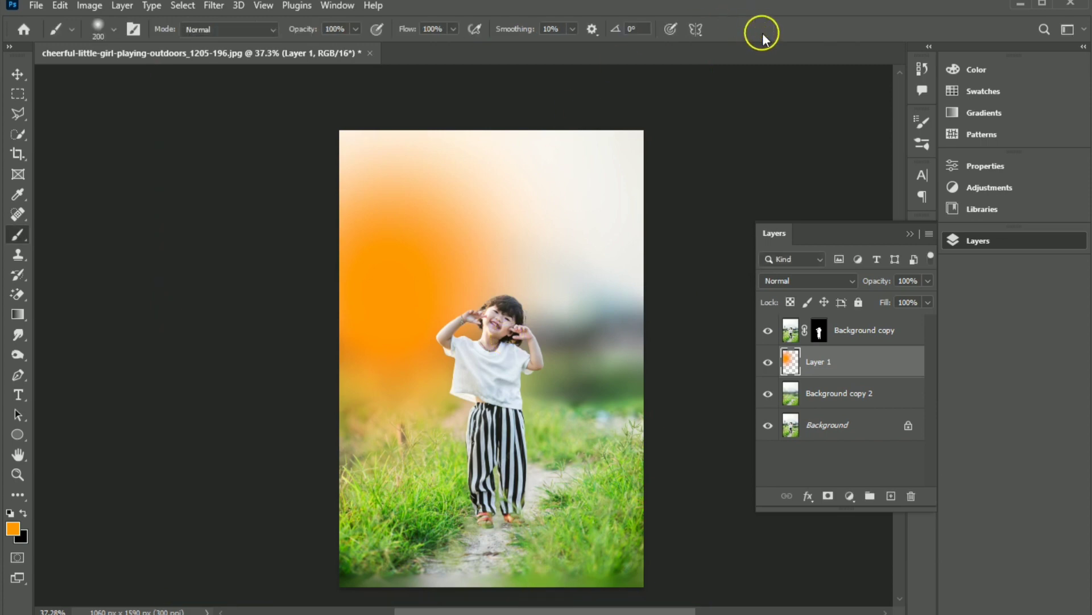
click(839, 279)
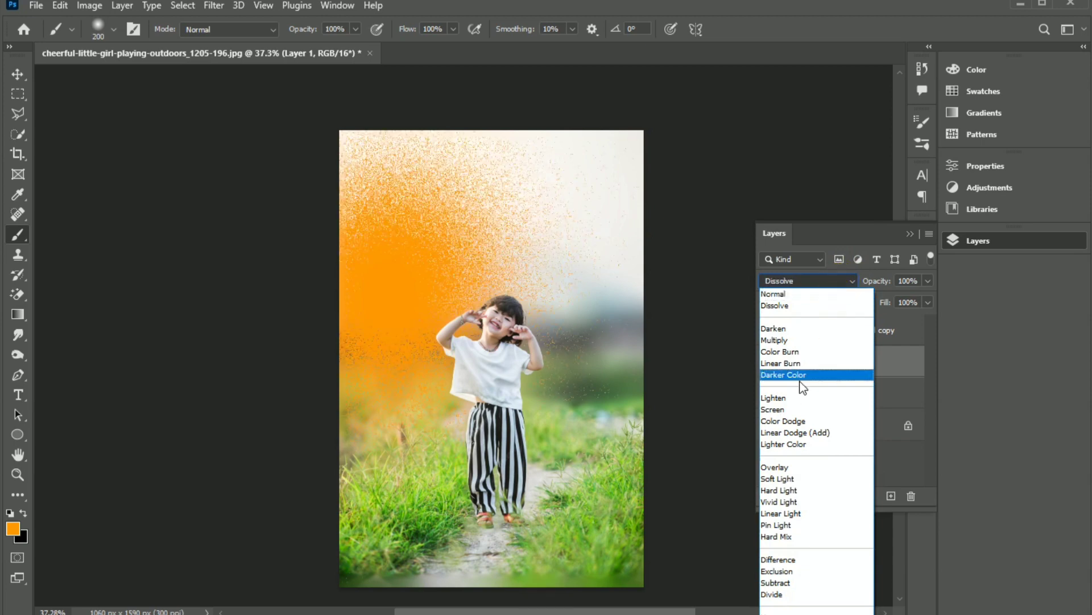
click(785, 410)
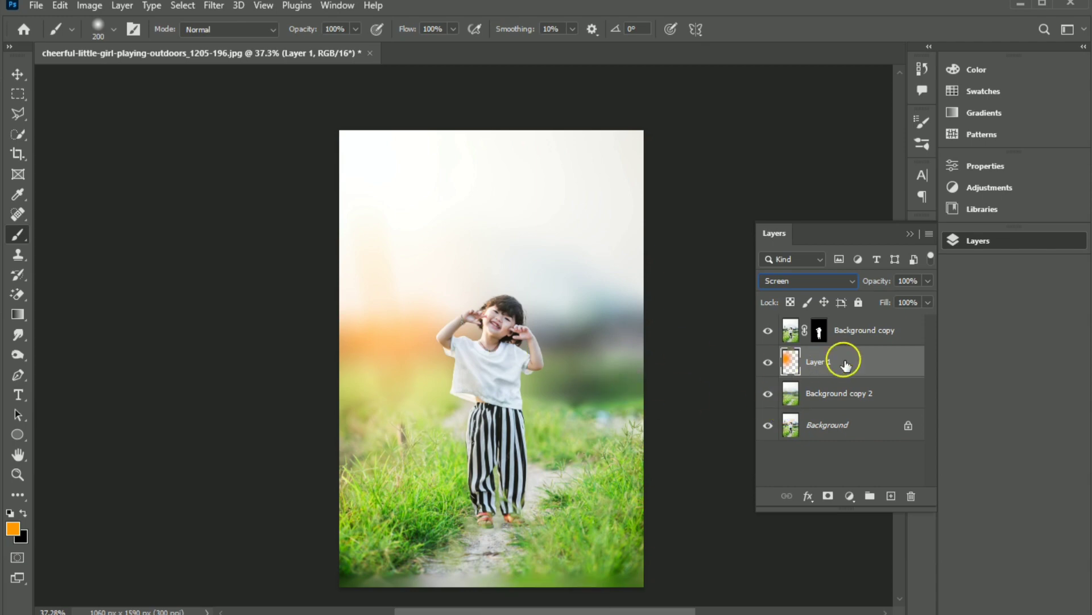
Step: Start a free transform on the glow layer, try enlarging it proportionally to about 114%, and undo that scaling
click(11, 72)
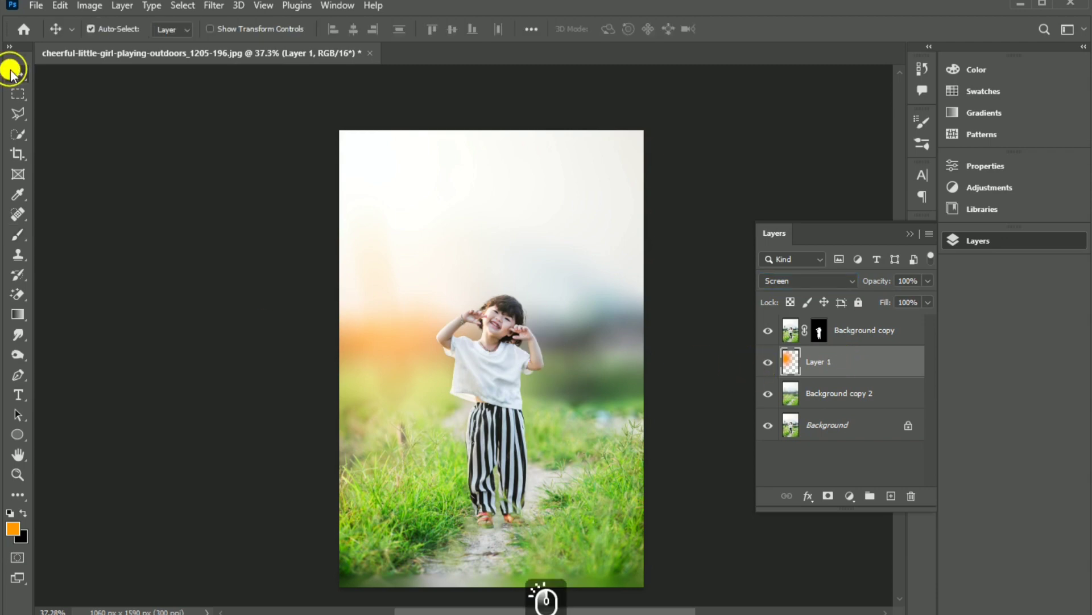
key(ctrl)
key(ctrl+t)
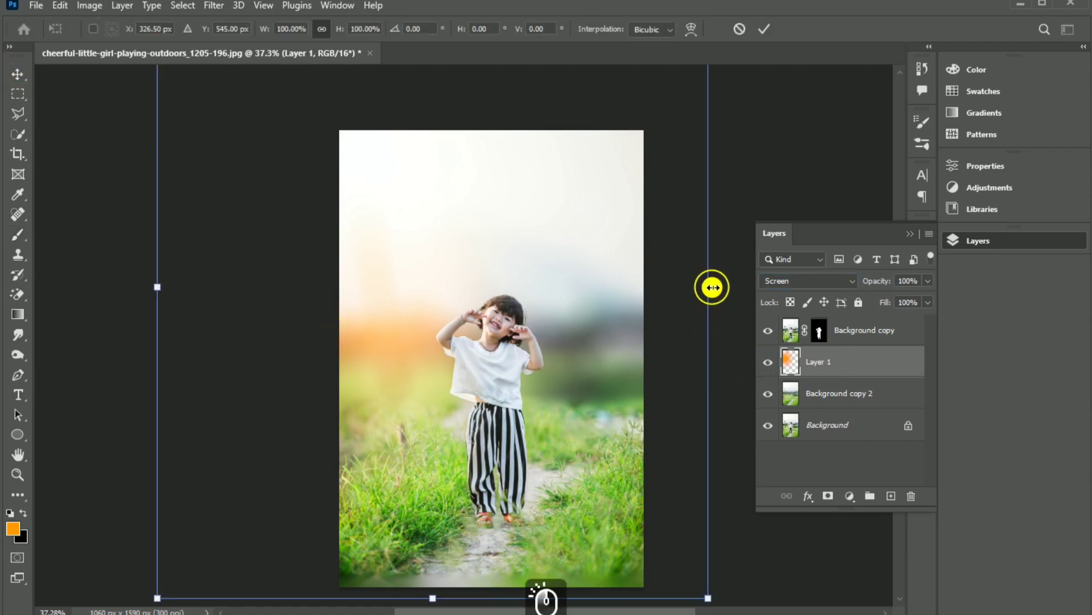
drag(709, 286, 776, 296)
key(ctrl)
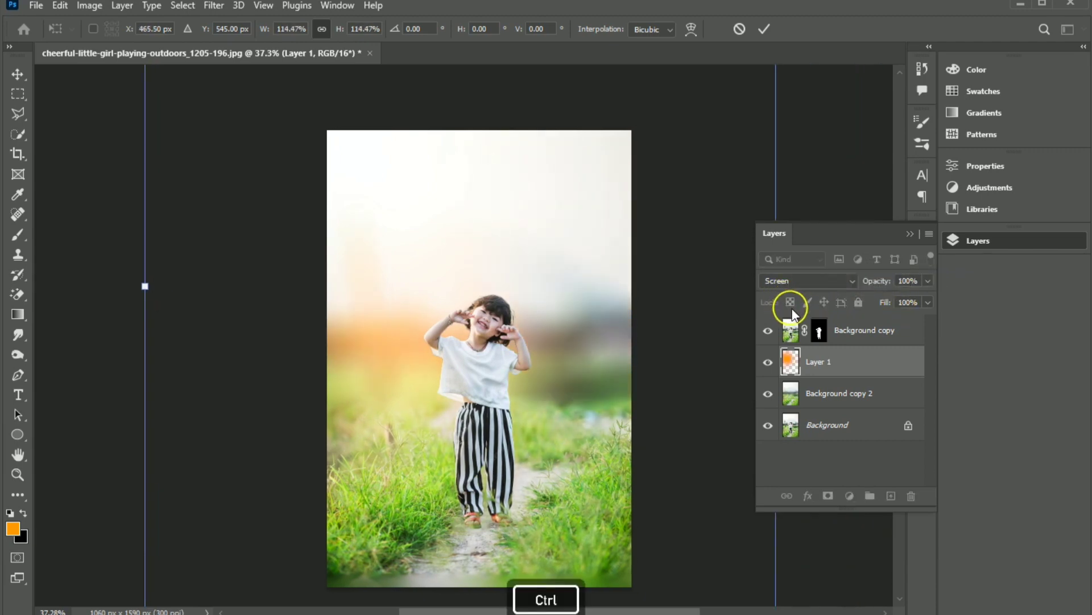
key(ctrl+z)
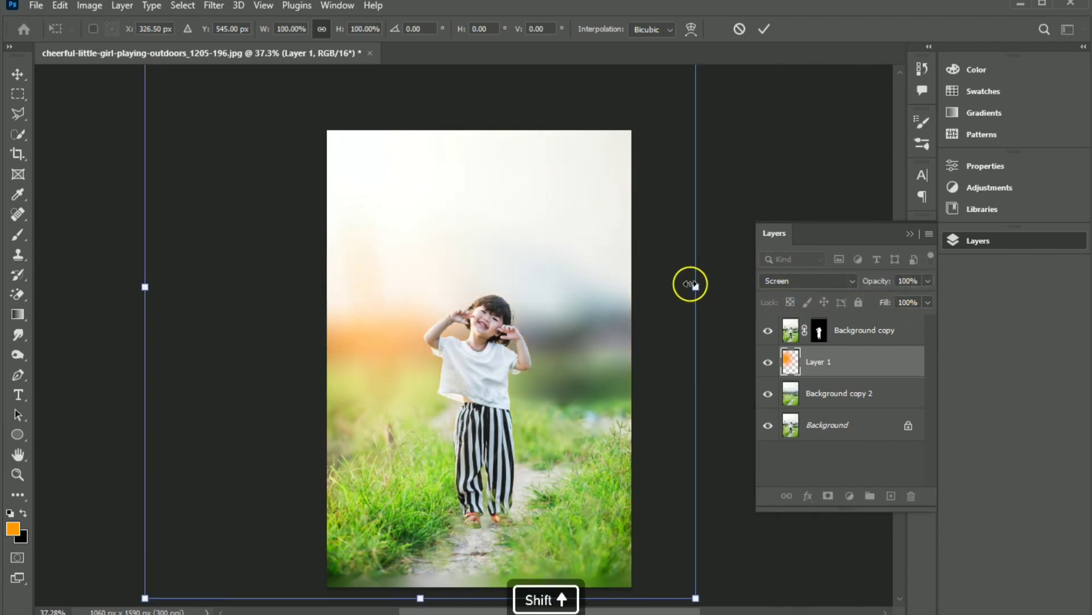
Step: Widen only the glow's width to about 126% so it spreads behind the girl, and apply the transform
drag(698, 288, 760, 289)
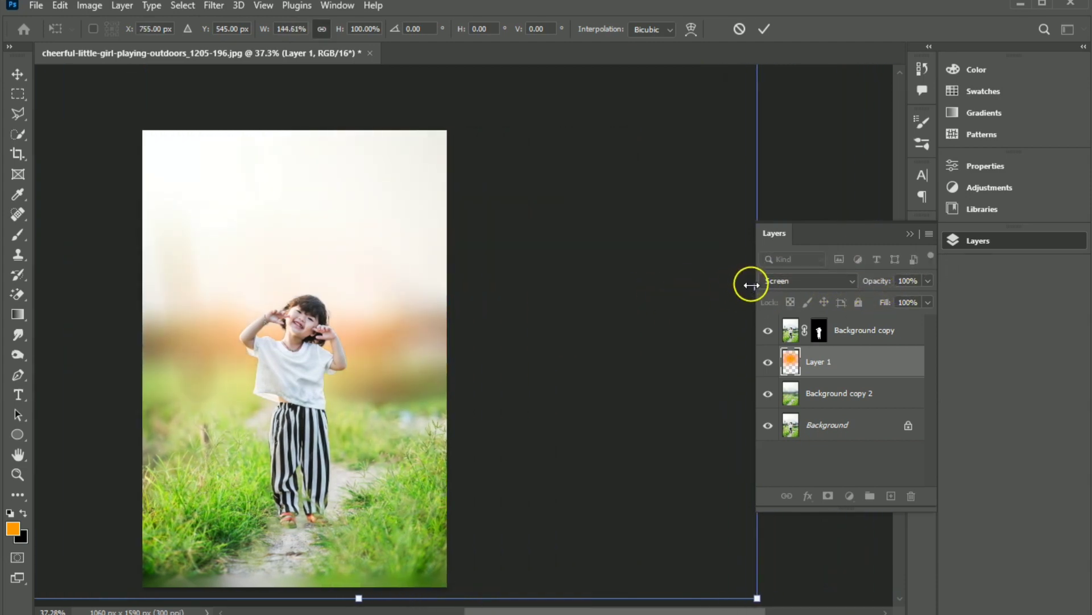
mouse_move(751, 285)
mouse_down()
mouse_move(734, 283)
mouse_move(758, 283)
mouse_up()
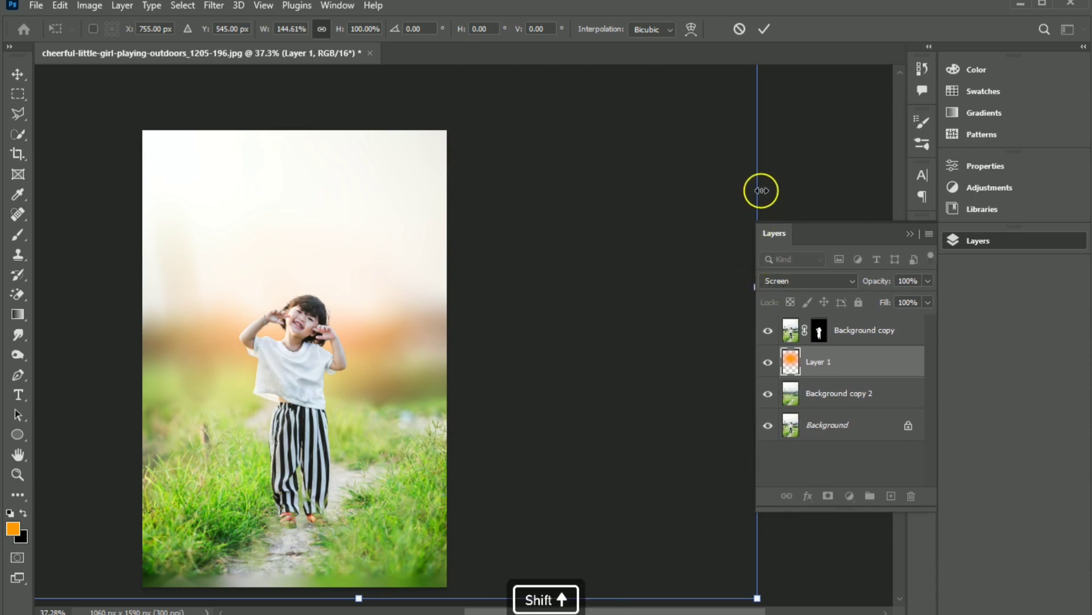
click(910, 234)
drag(753, 295, 656, 292)
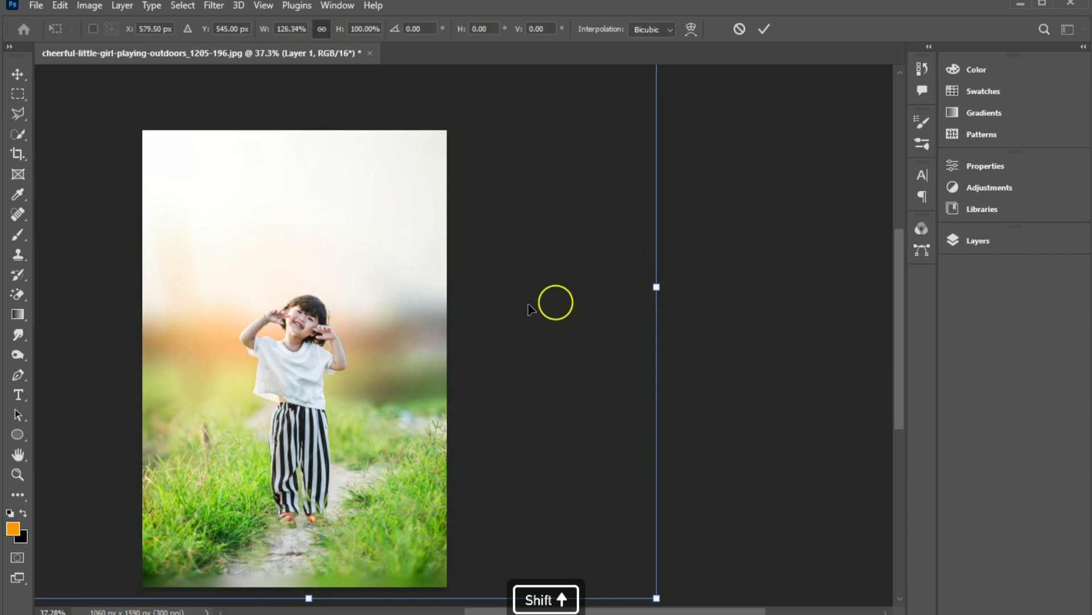
scroll(187, 427, up, 1)
scroll(188, 427, down, 1)
scroll(188, 427, left, 4)
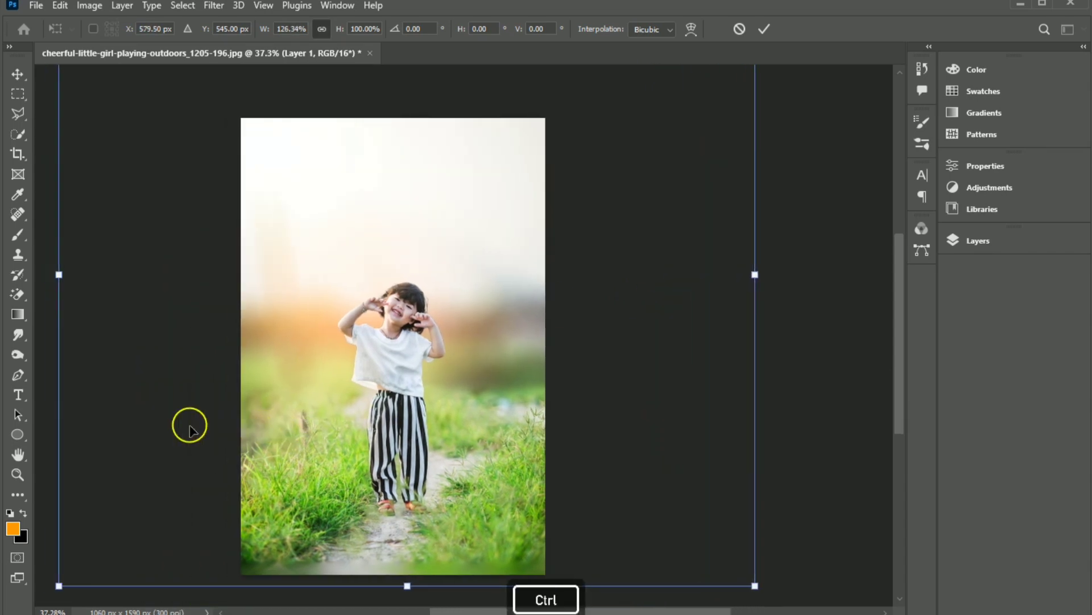
scroll(190, 427, left, 1)
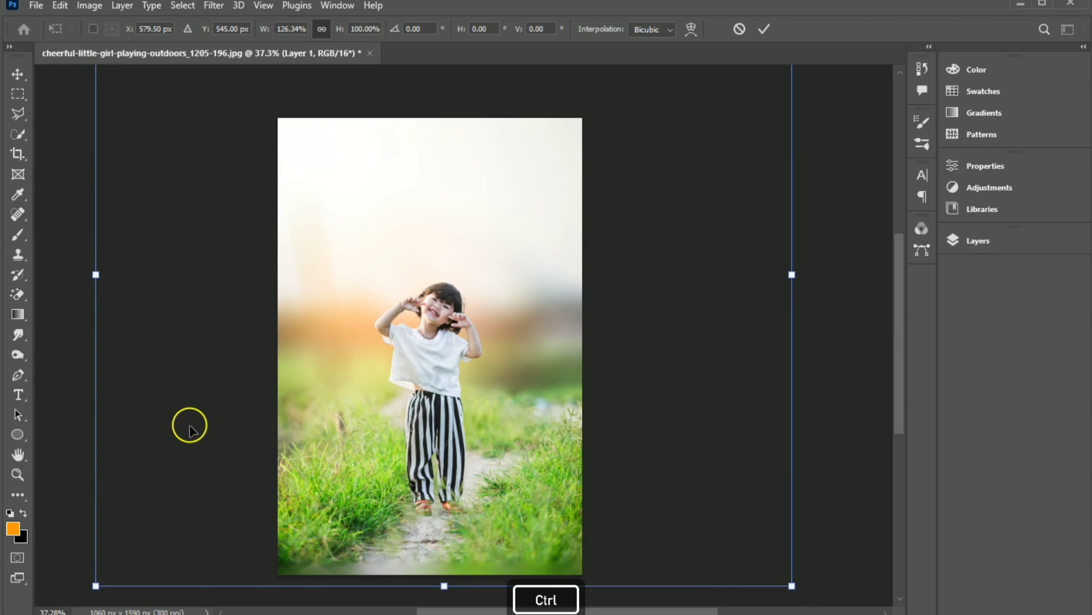
click(764, 29)
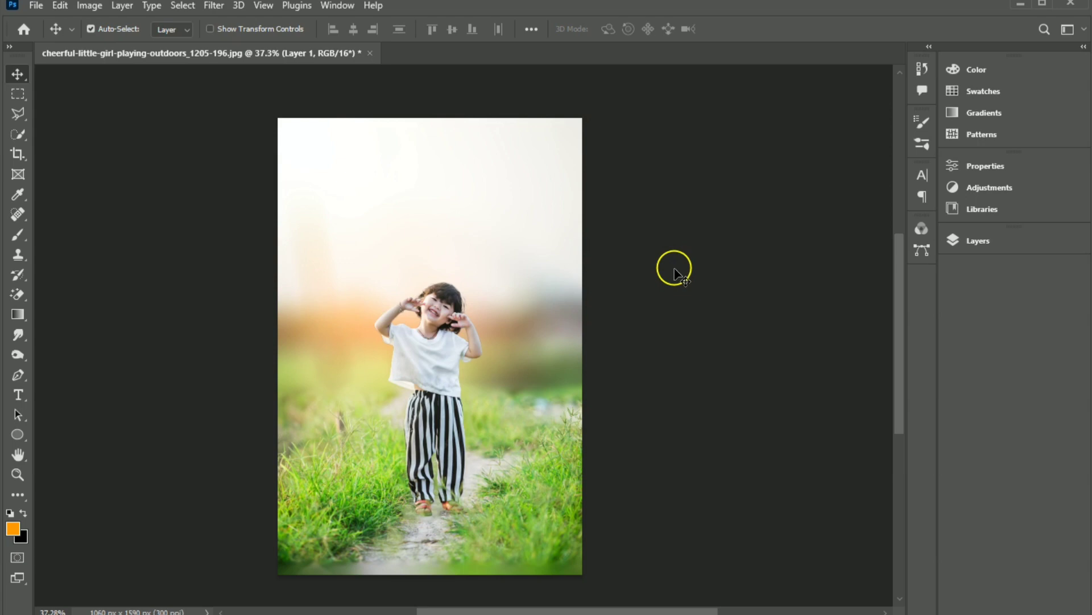
Step: Reduce the opacity of the orange glow layer, Layer 1, to 91%
click(967, 242)
click(881, 279)
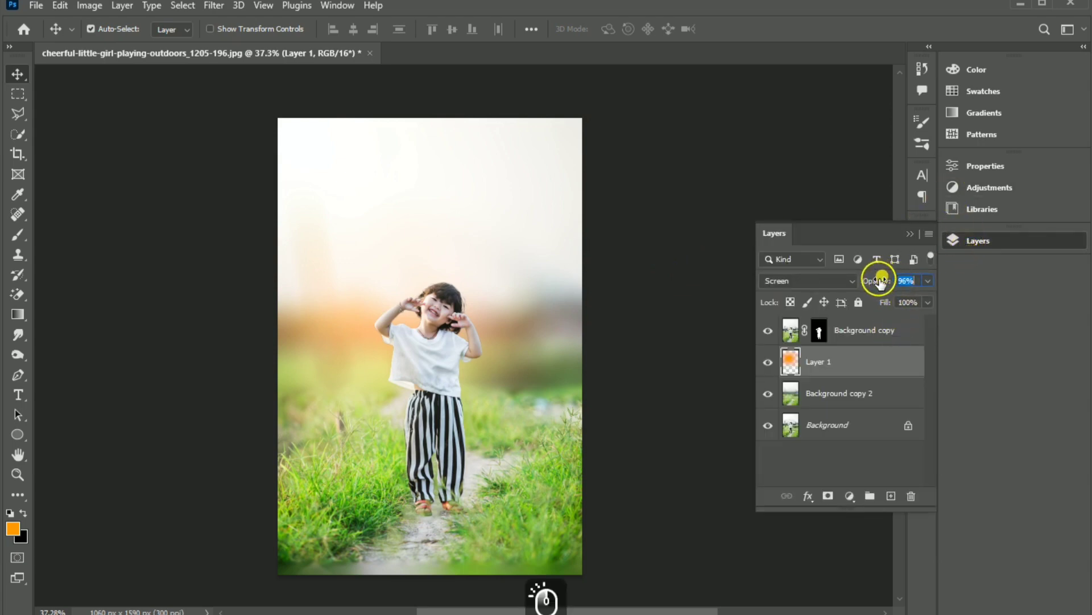
drag(879, 282, 873, 286)
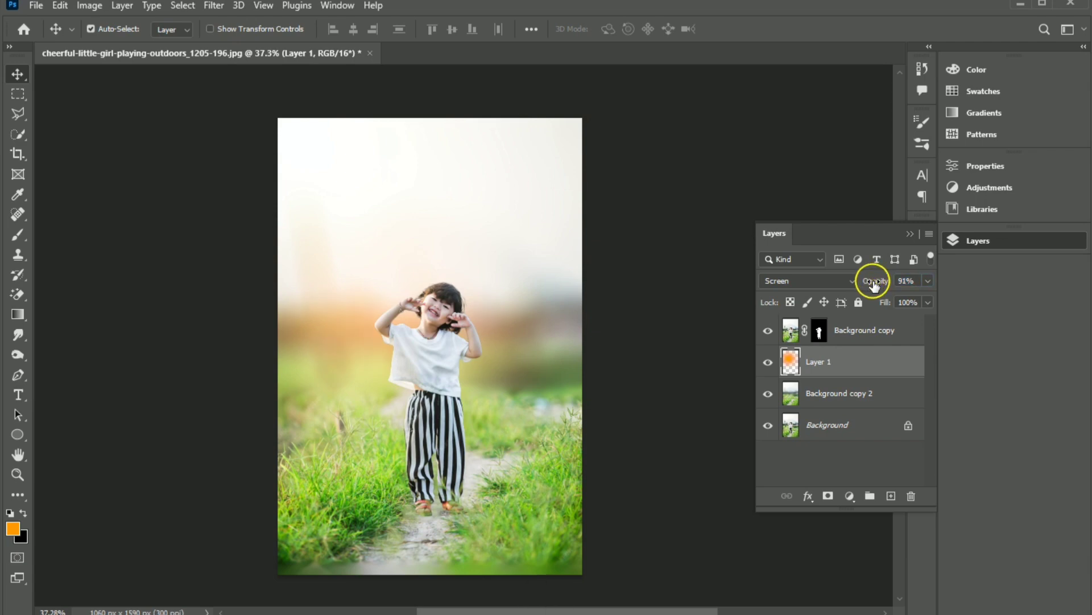
Step: Add a new empty layer and place it between Background copy and the orange glow layer
click(848, 453)
click(890, 495)
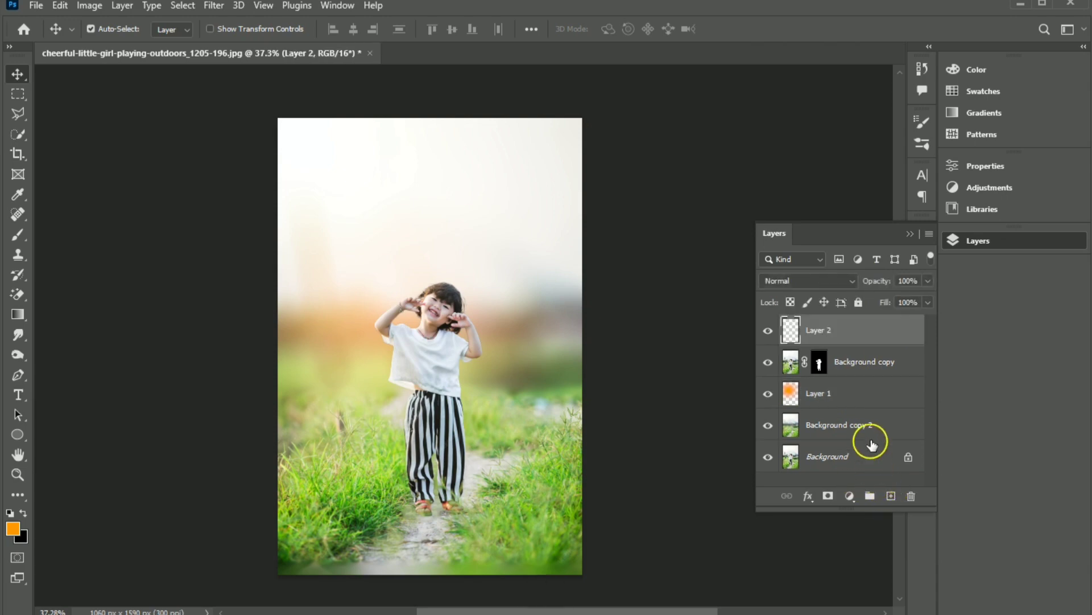
drag(875, 335, 881, 372)
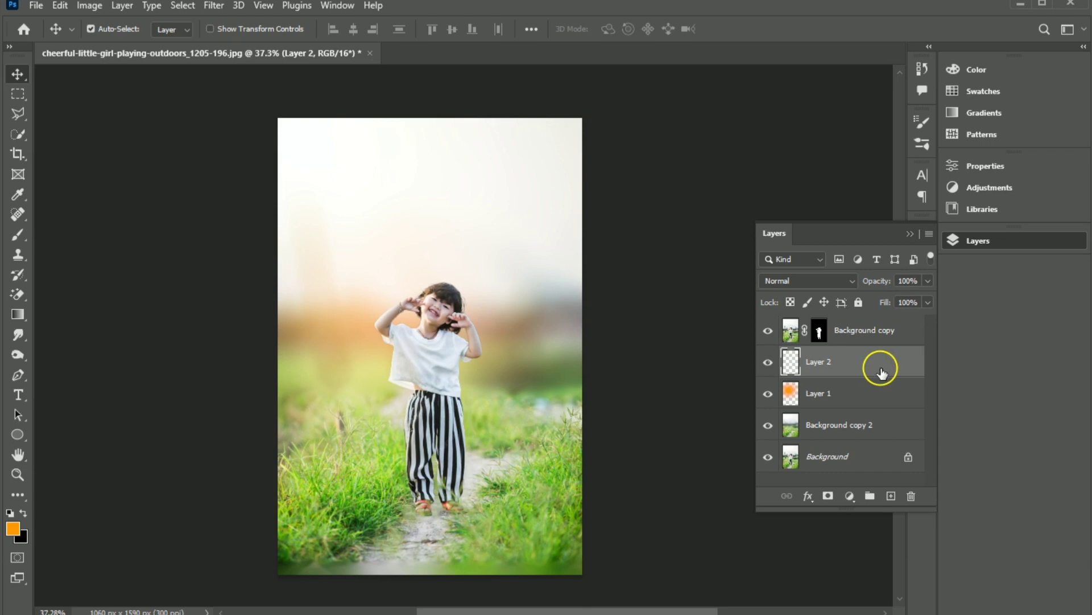
Step: Try a linear orange-to-transparent gradient from the photo's upper edge down to the girl's head, and undo it
click(19, 314)
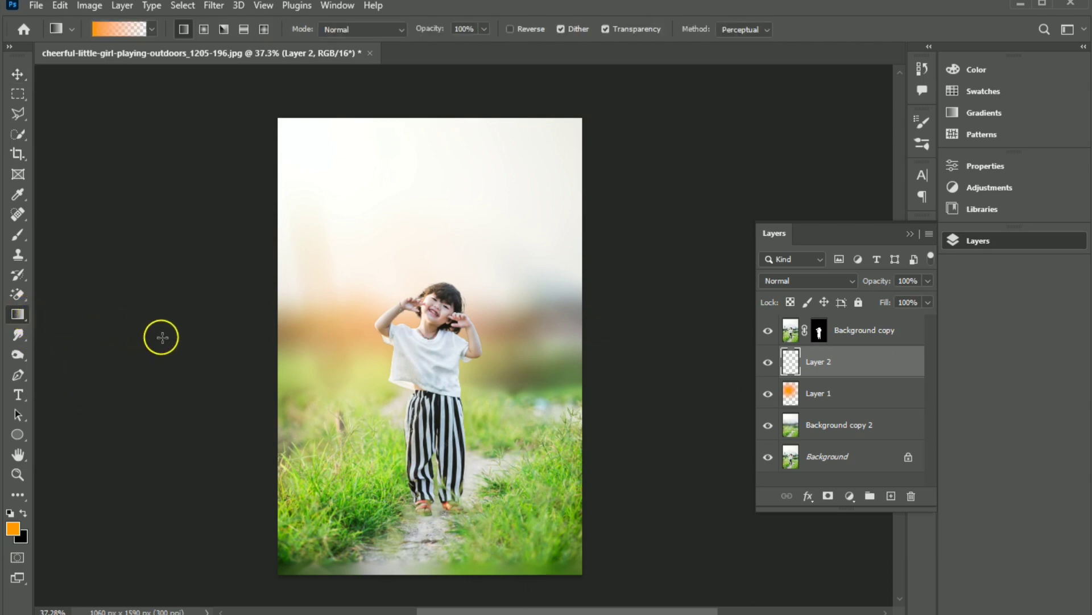
drag(427, 115, 428, 295)
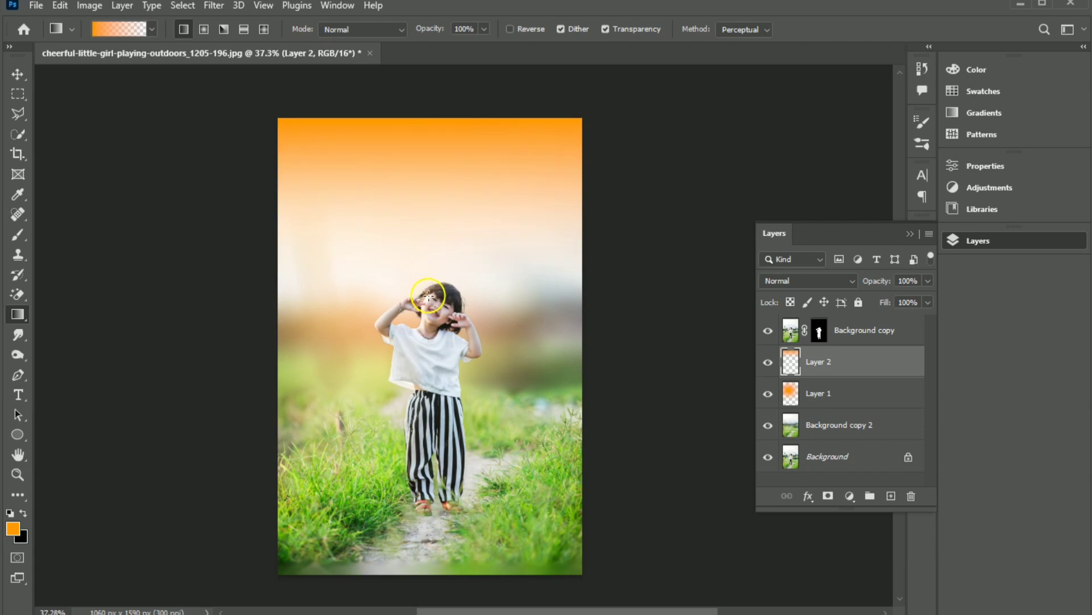
key(ctrl+alt+z)
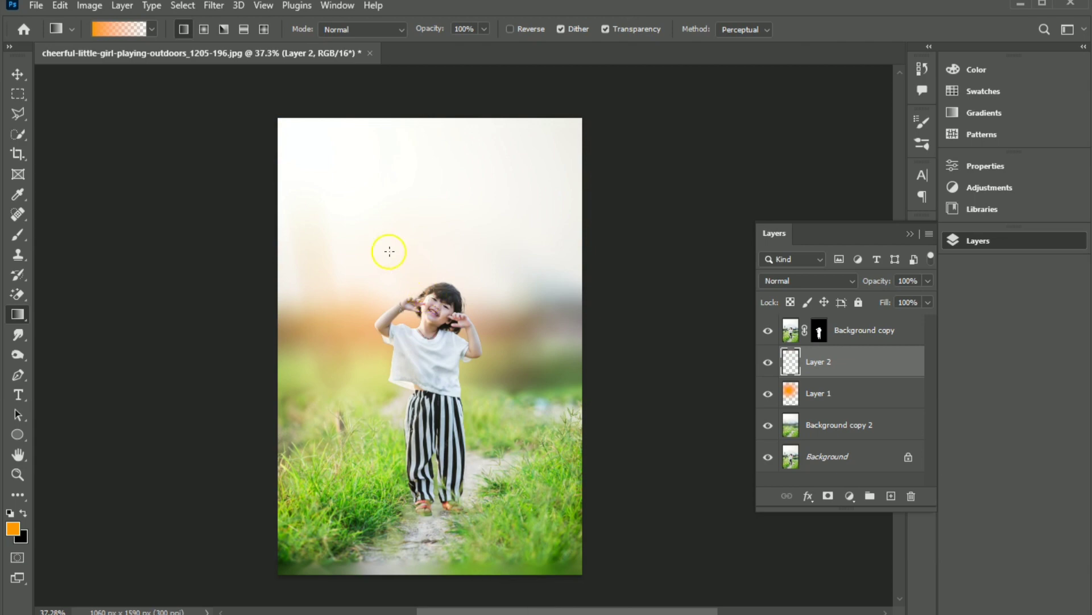
Step: Use the orange-to-transparent preset from the Basics gradients for a linear gradient from the photo's upper edge to just above the girl's head
click(152, 30)
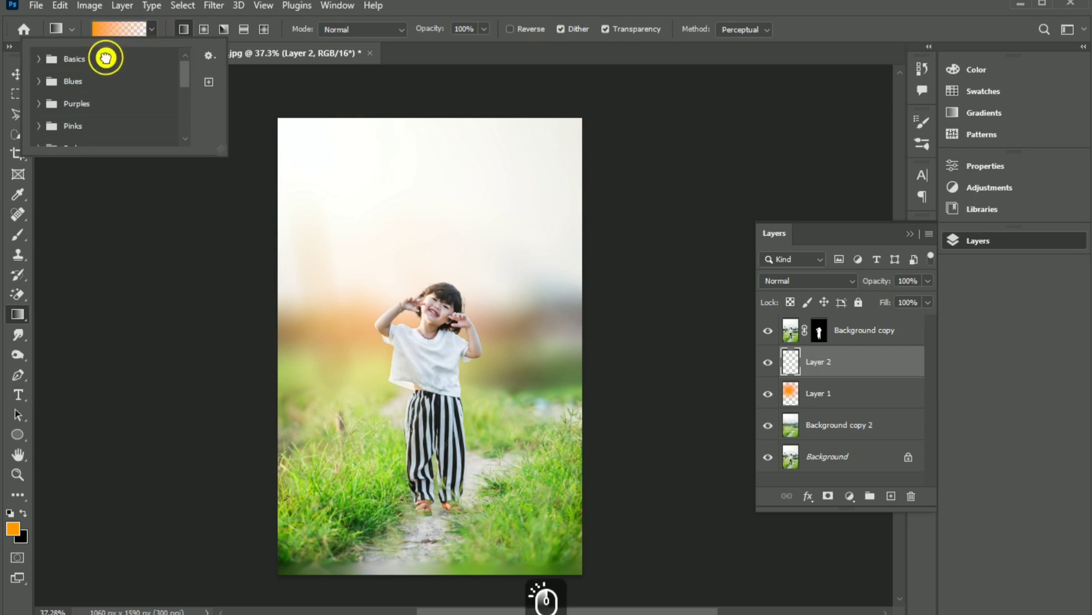
click(43, 62)
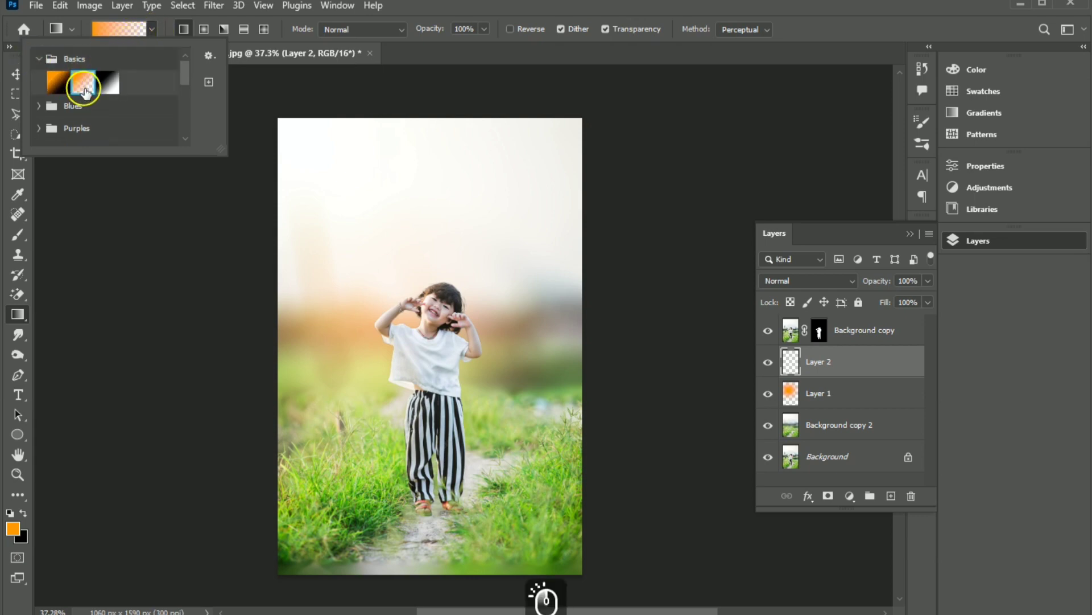
click(83, 86)
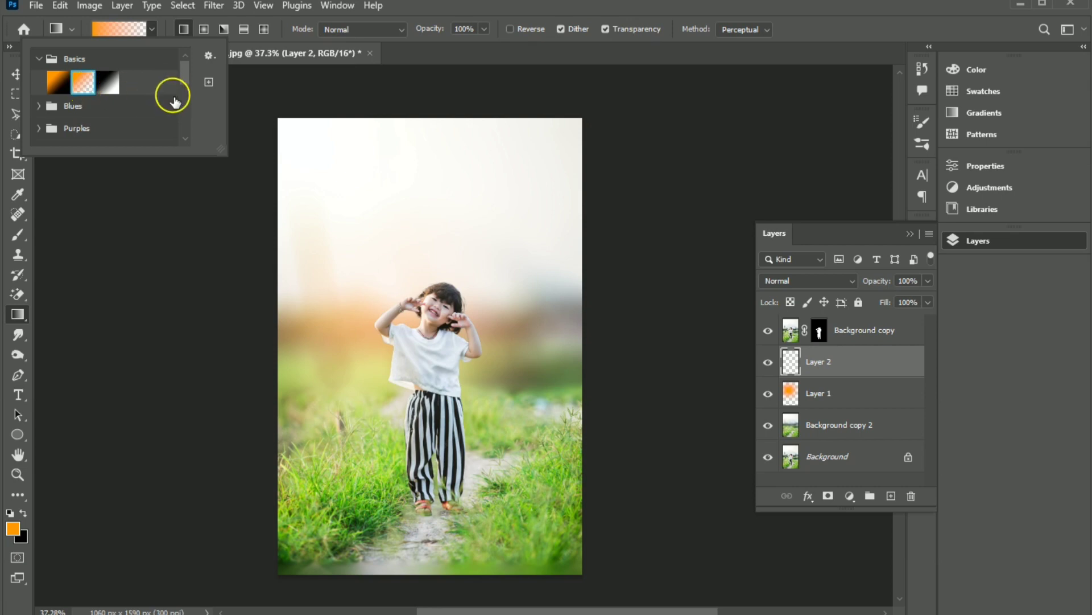
click(182, 30)
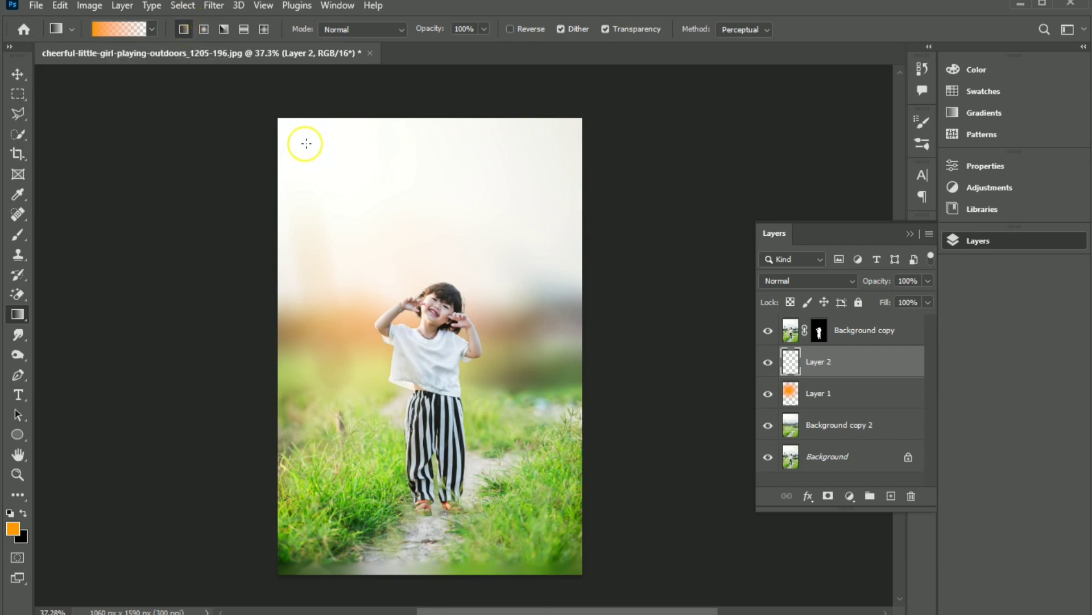
drag(354, 110, 353, 249)
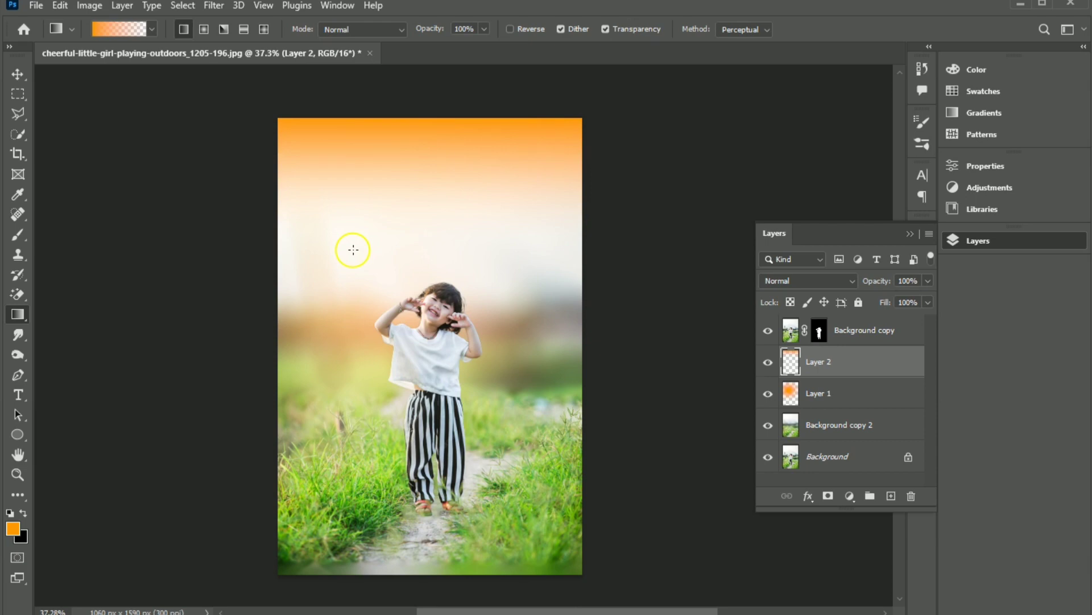
Step: Set the orange gradient layer, Layer 2, to Multiply blending and reduce its opacity to 35%
click(825, 279)
click(792, 339)
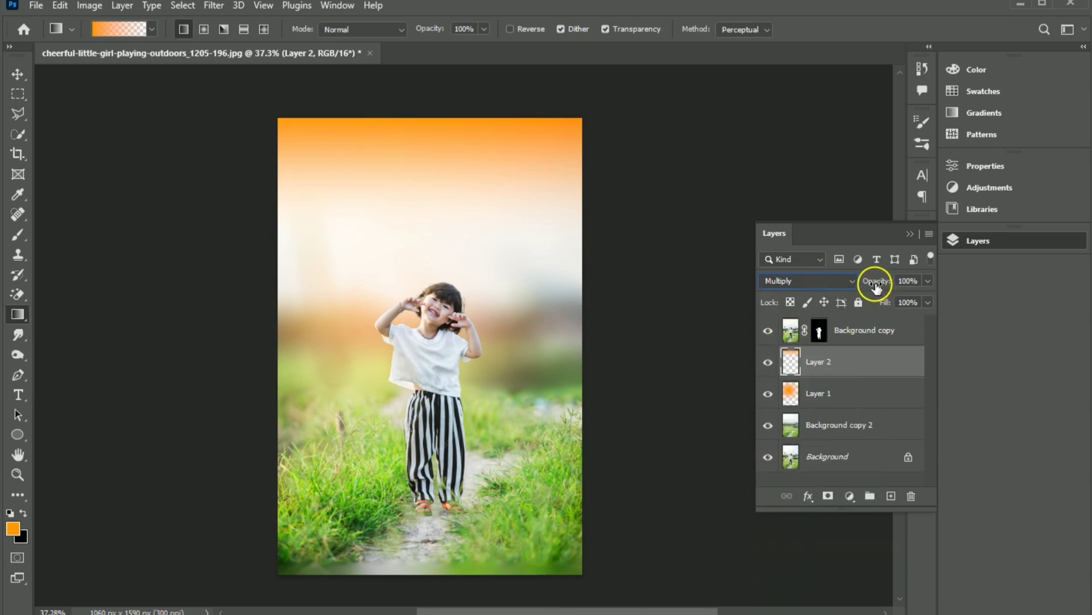
mouse_move(876, 287)
mouse_down()
mouse_move(867, 284)
mouse_move(877, 287)
mouse_up()
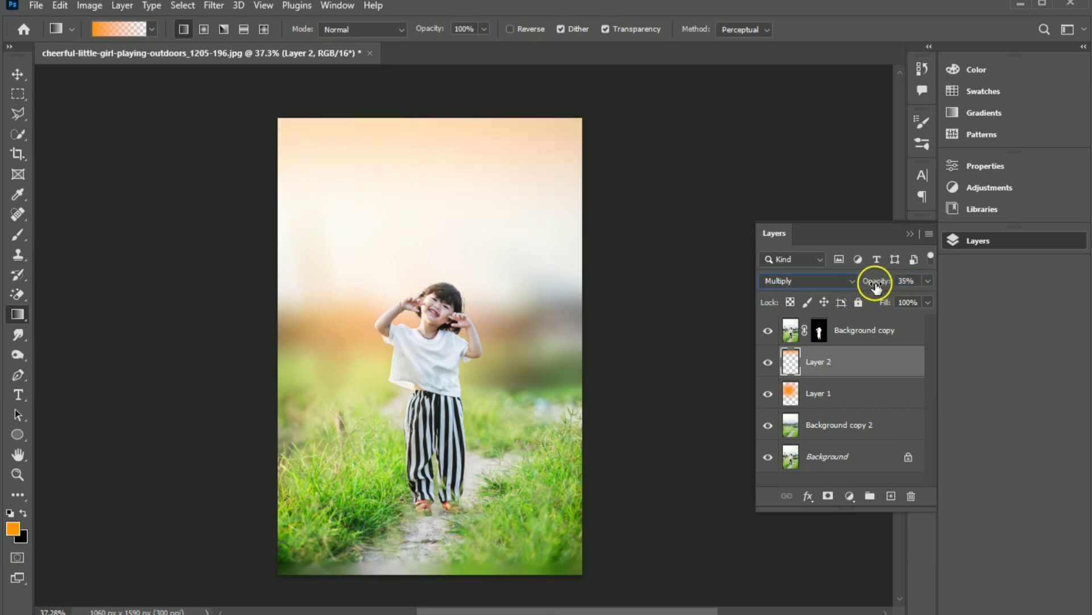
Step: Add a new empty layer above Layer 2 and set the foreground colour to green 9bc832
click(891, 495)
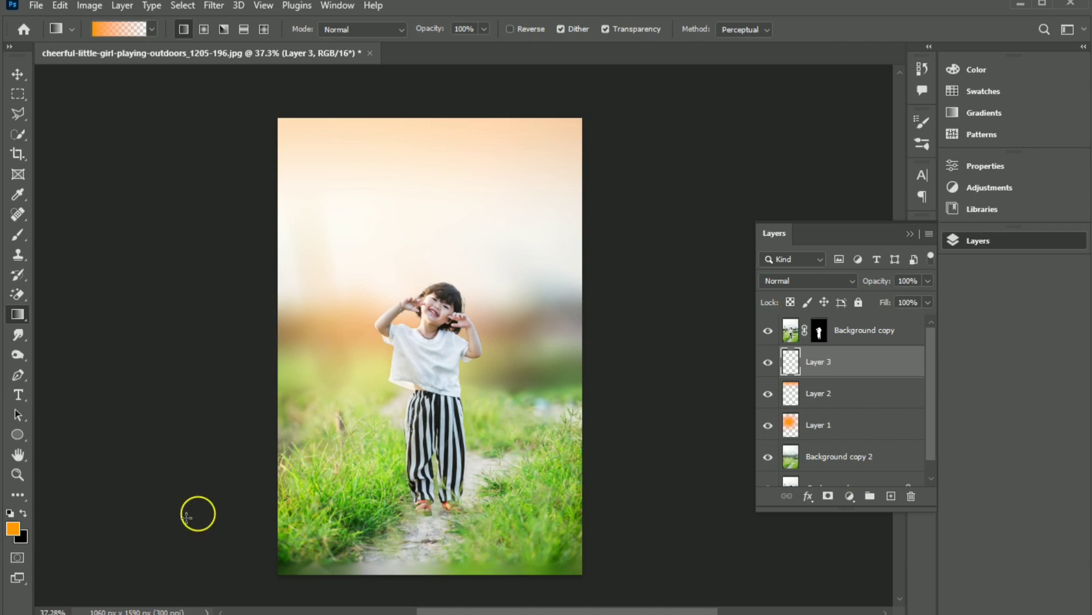
click(13, 528)
click(335, 474)
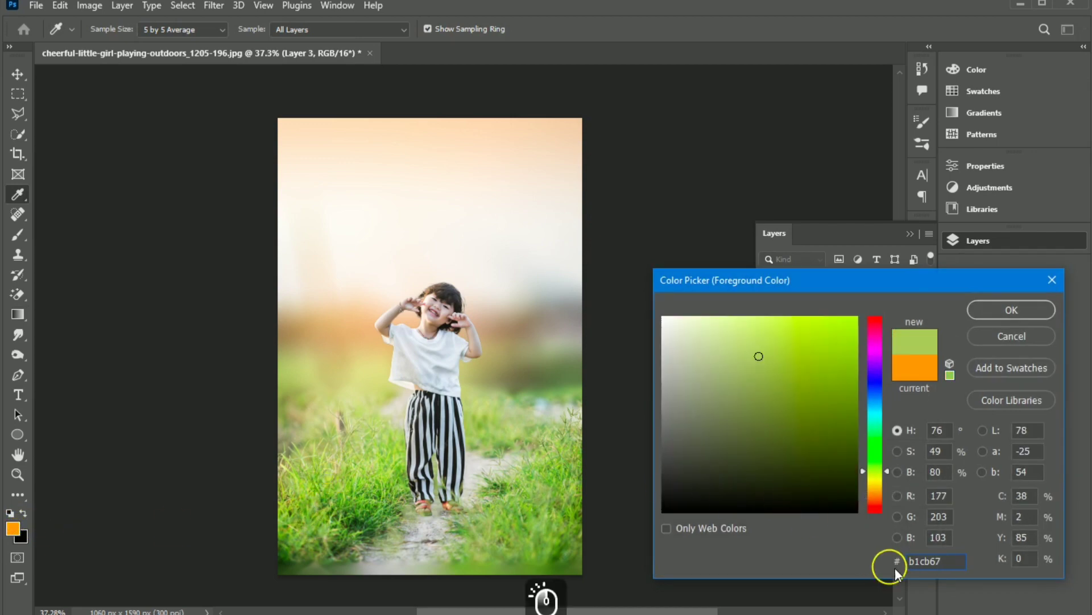
double_click(933, 561)
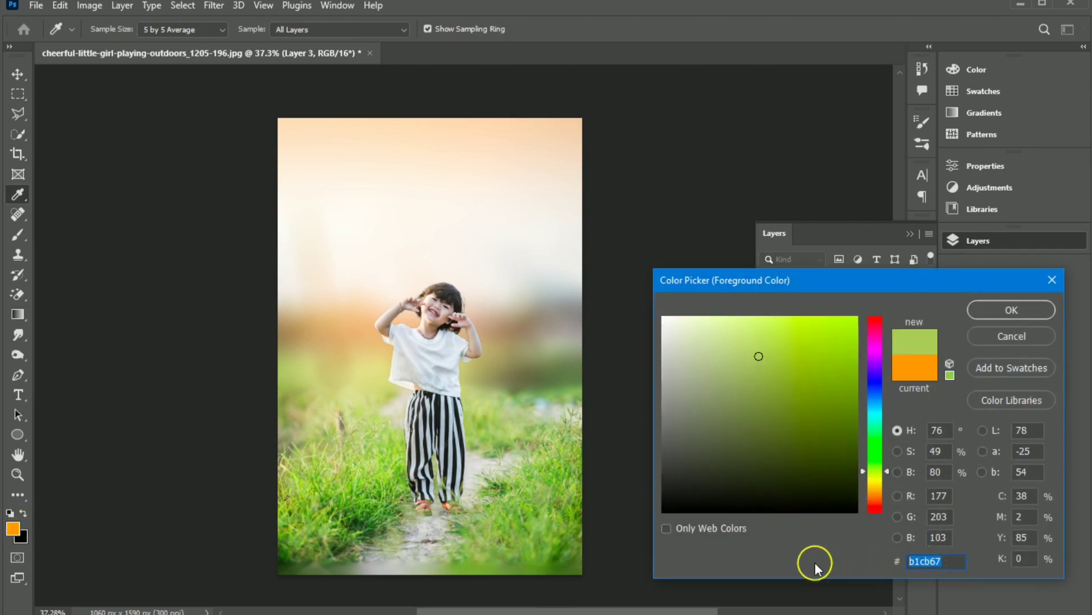
text(9)
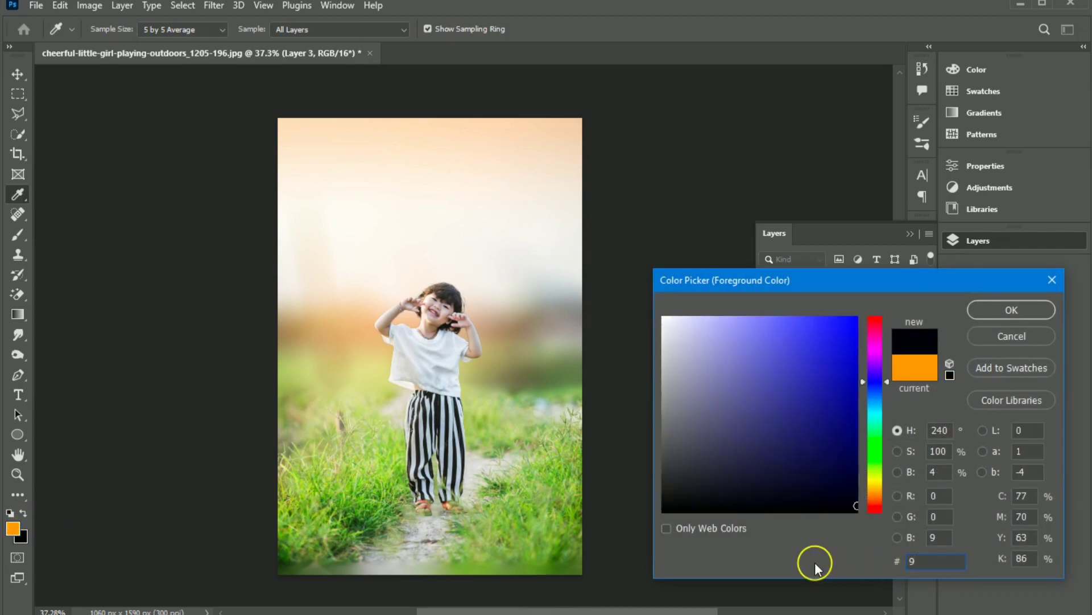
text(bc)
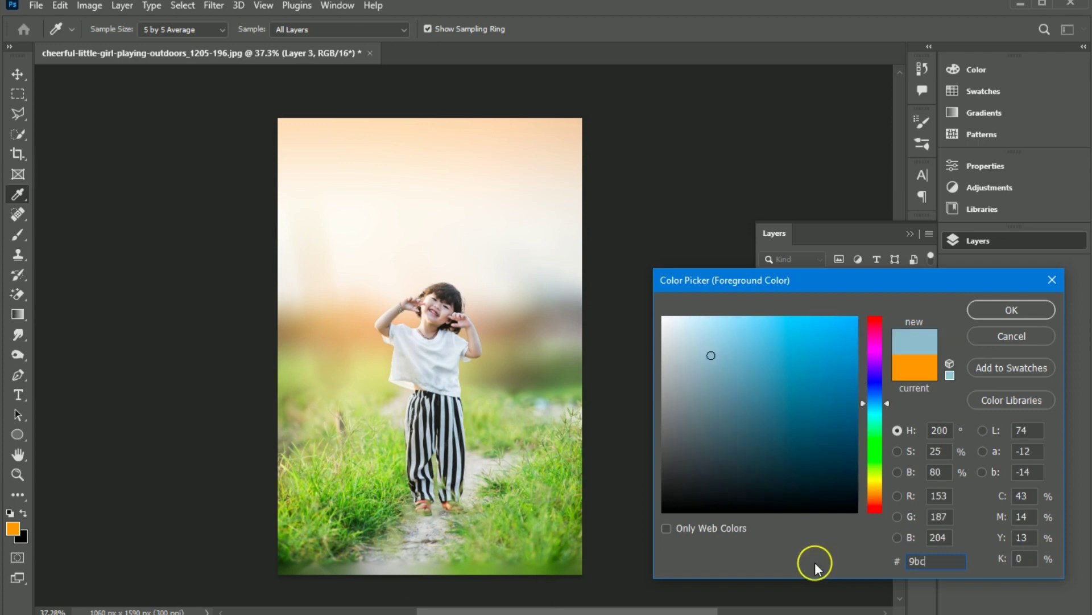
text(832)
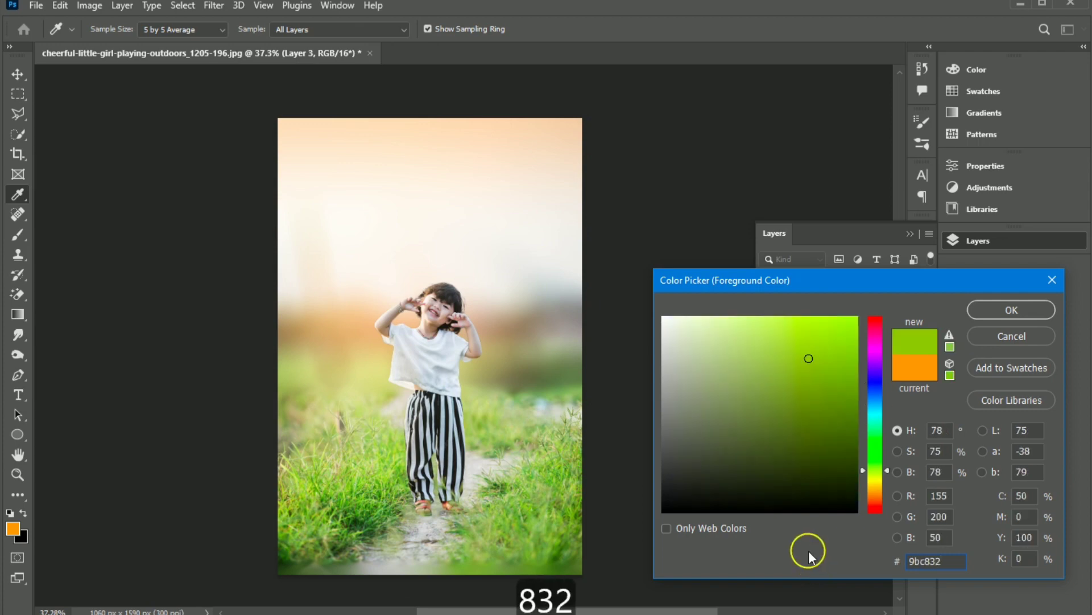
click(1013, 310)
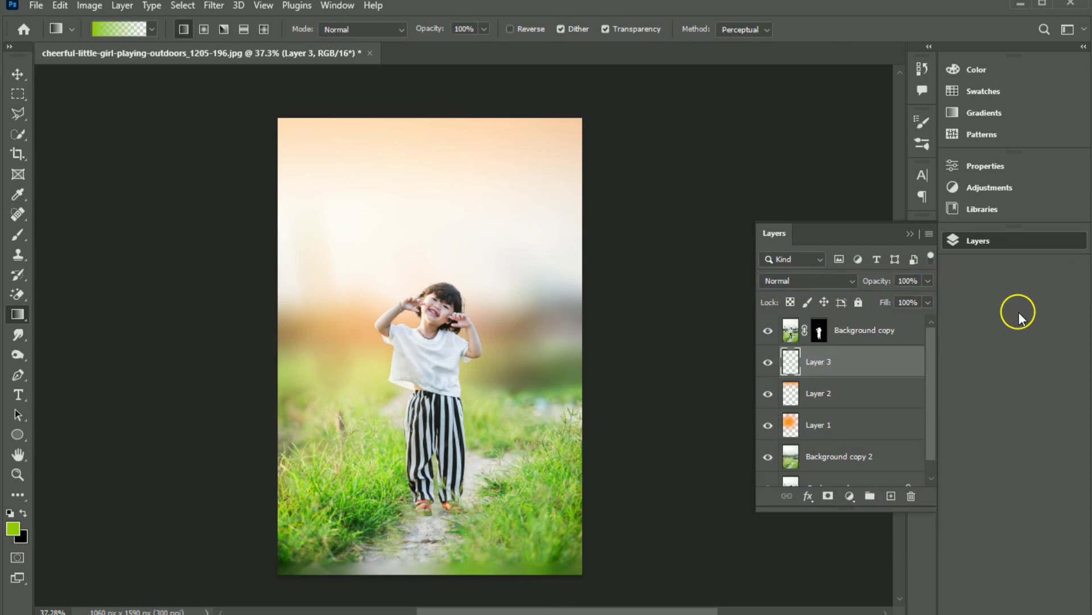
Step: Draw a green-to-transparent linear gradient from the photo's upper edge to just above the girl's head, and blend it as Multiply at 25% opacity
click(17, 313)
drag(407, 111, 407, 256)
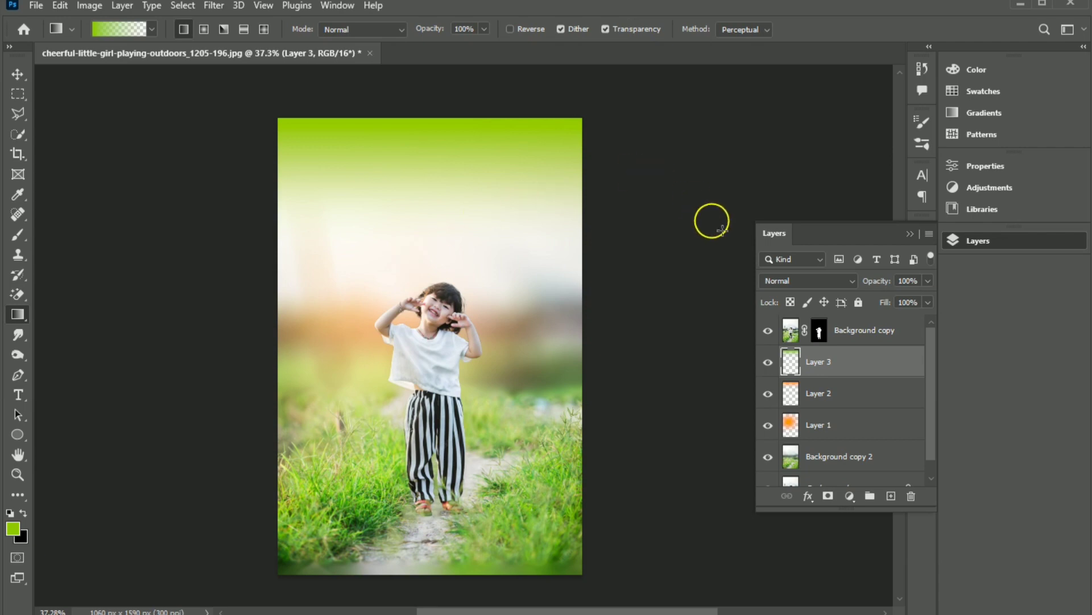
click(788, 281)
click(793, 343)
drag(882, 287, 870, 296)
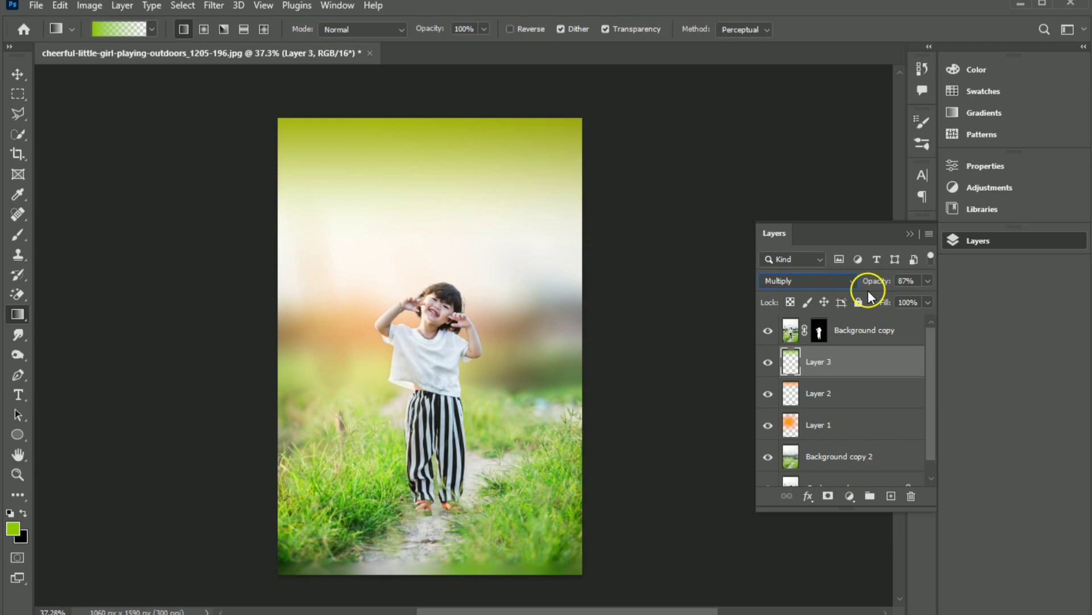
mouse_move(871, 285)
mouse_down()
mouse_move(860, 276)
mouse_move(879, 287)
mouse_up()
mouse_move(885, 288)
mouse_down()
mouse_move(859, 283)
mouse_move(877, 287)
mouse_up()
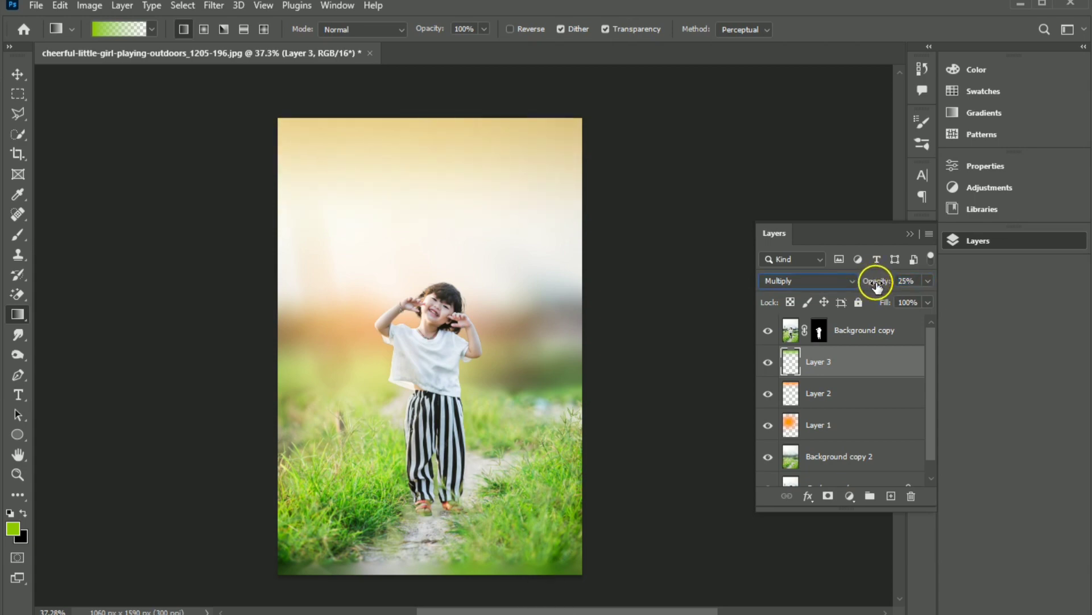
Step: Add a new empty layer above the green gradient and set the foreground colour to blue 41beff
click(891, 495)
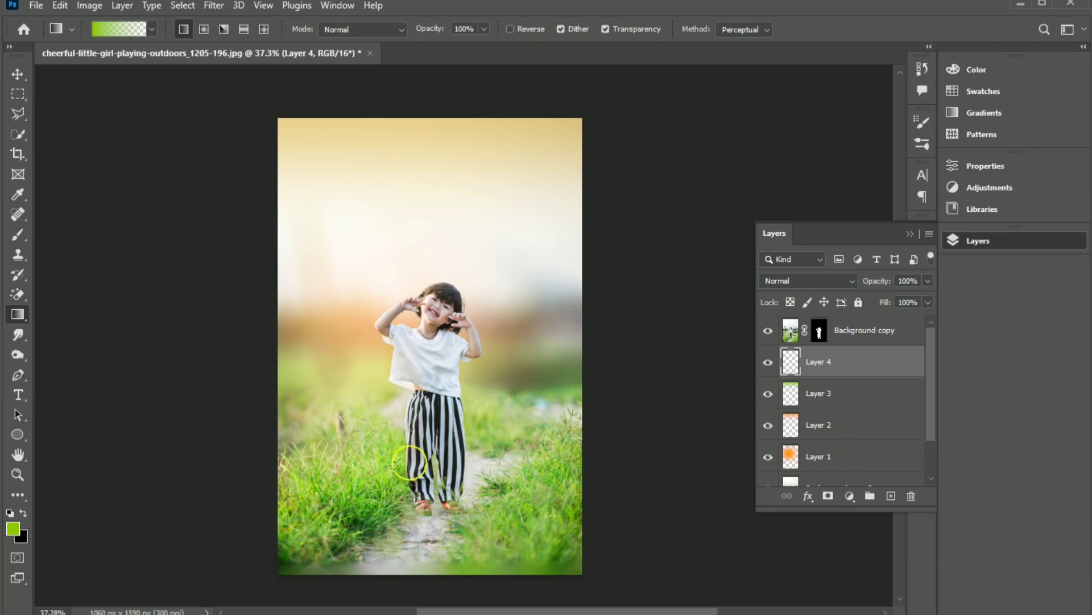
click(13, 528)
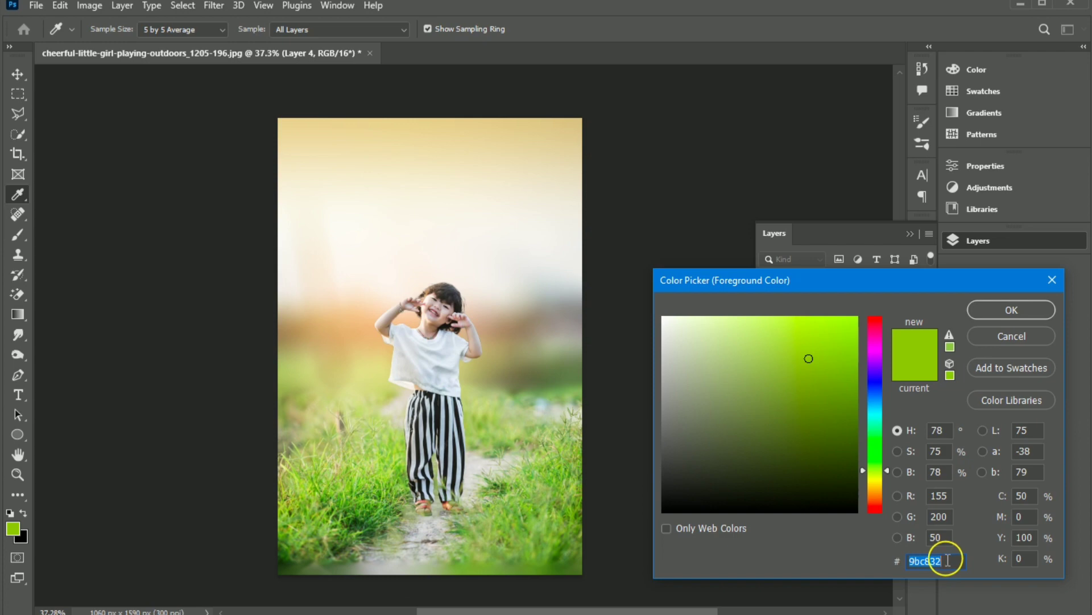
text(41b)
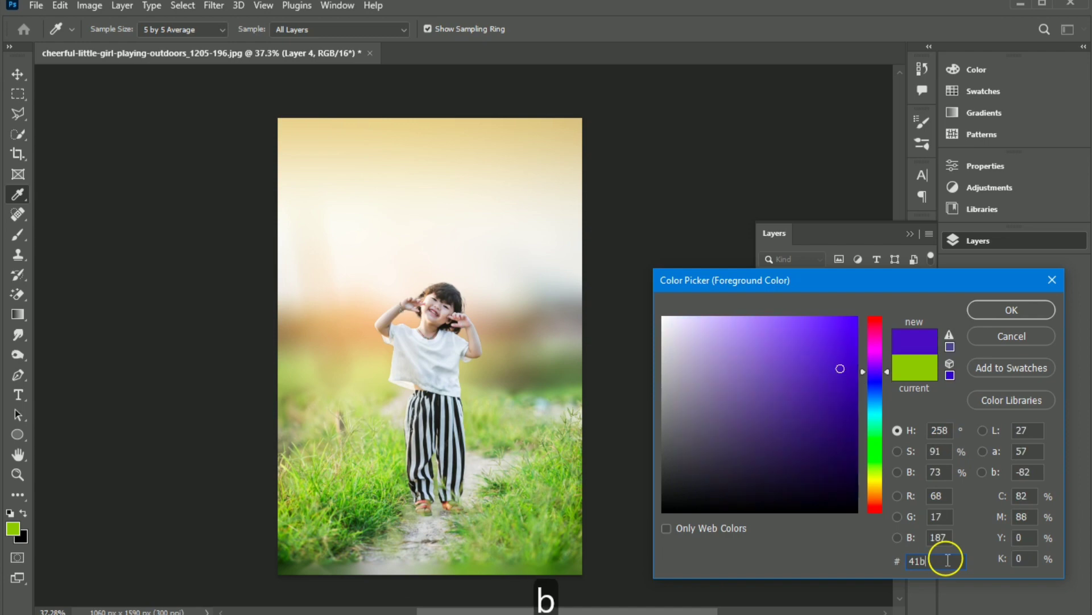
text(eff)
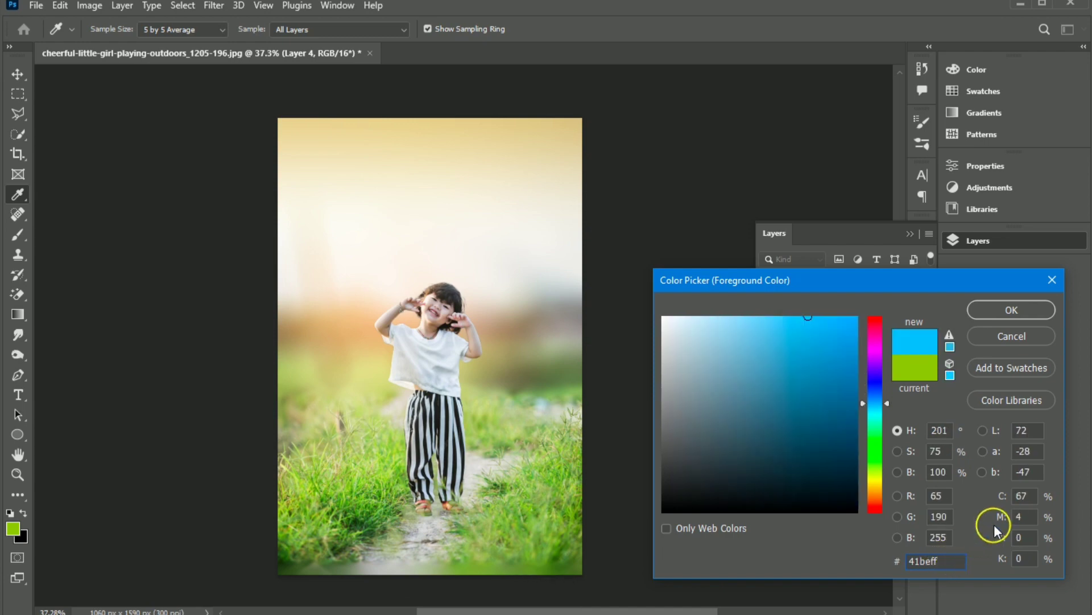
click(1018, 318)
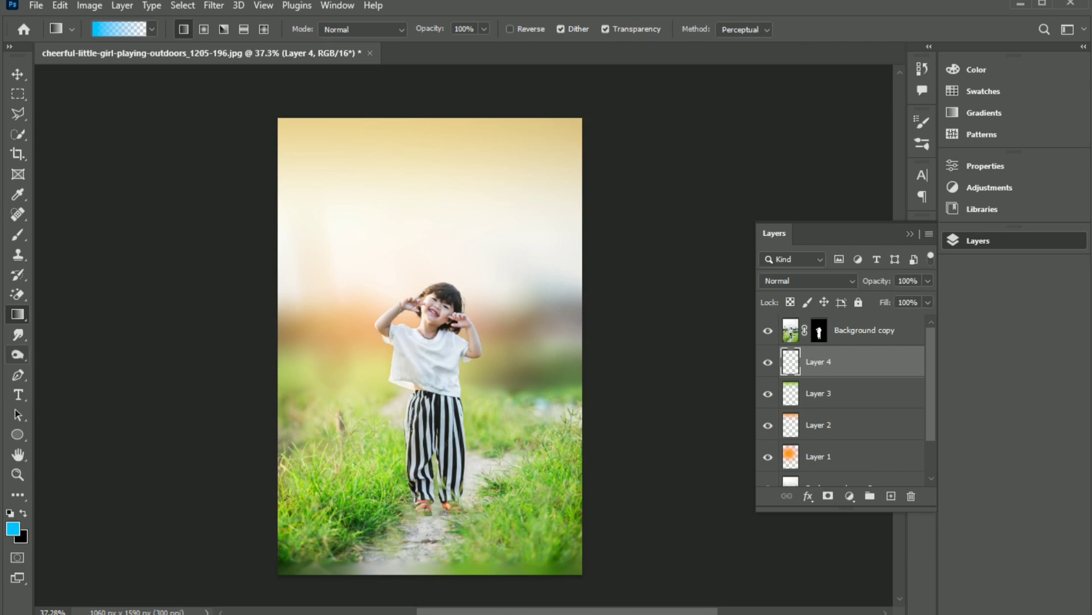
Step: Paint one soft 200 px blue spot above the girl's head, scale it to about 302% by 287%, and place it up and left of her head
click(18, 235)
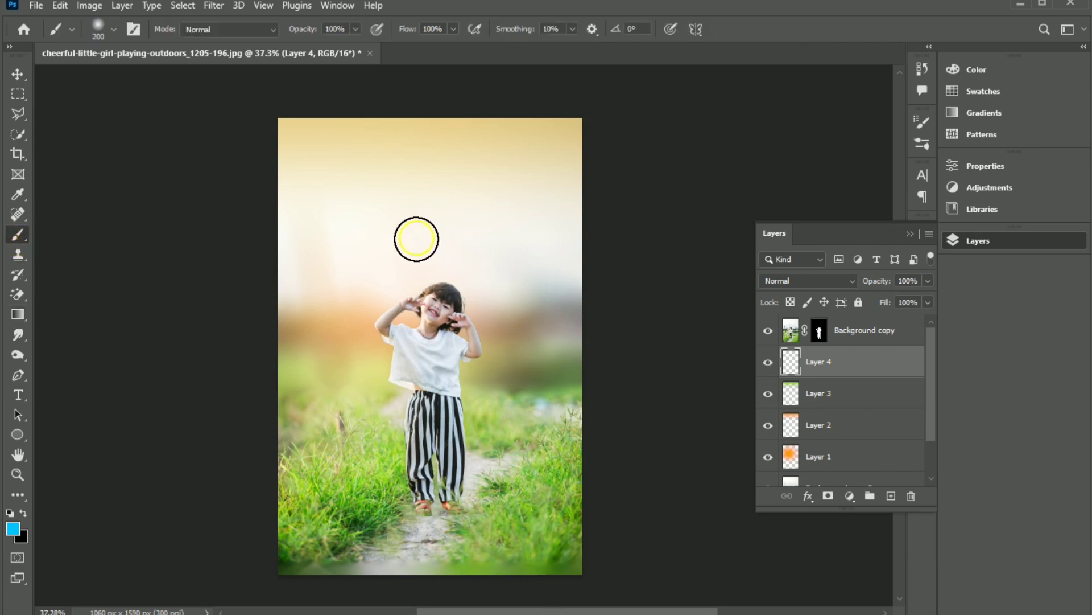
click(405, 252)
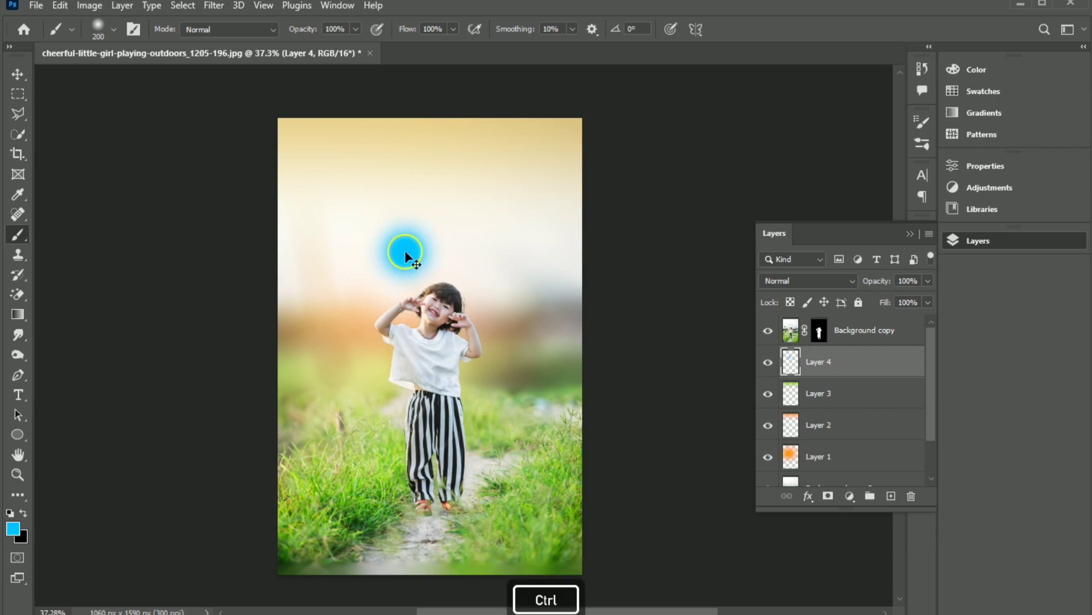
key(ctrl+t)
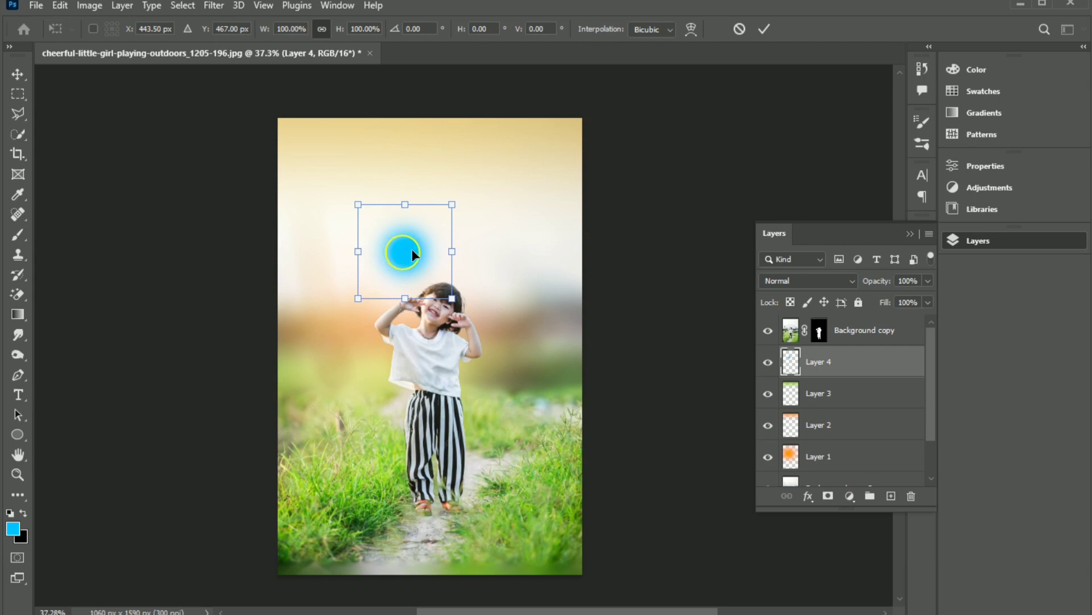
mouse_move(451, 298)
mouse_down()
mouse_move(517, 390)
mouse_move(558, 409)
mouse_up()
drag(492, 313, 433, 222)
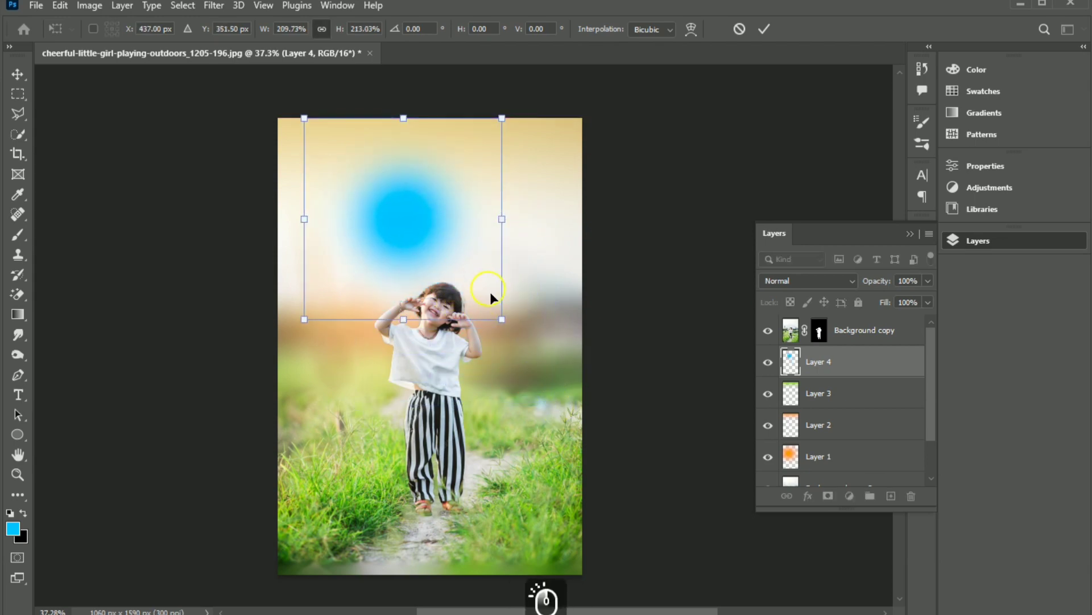
drag(502, 317, 569, 376)
drag(539, 343, 487, 288)
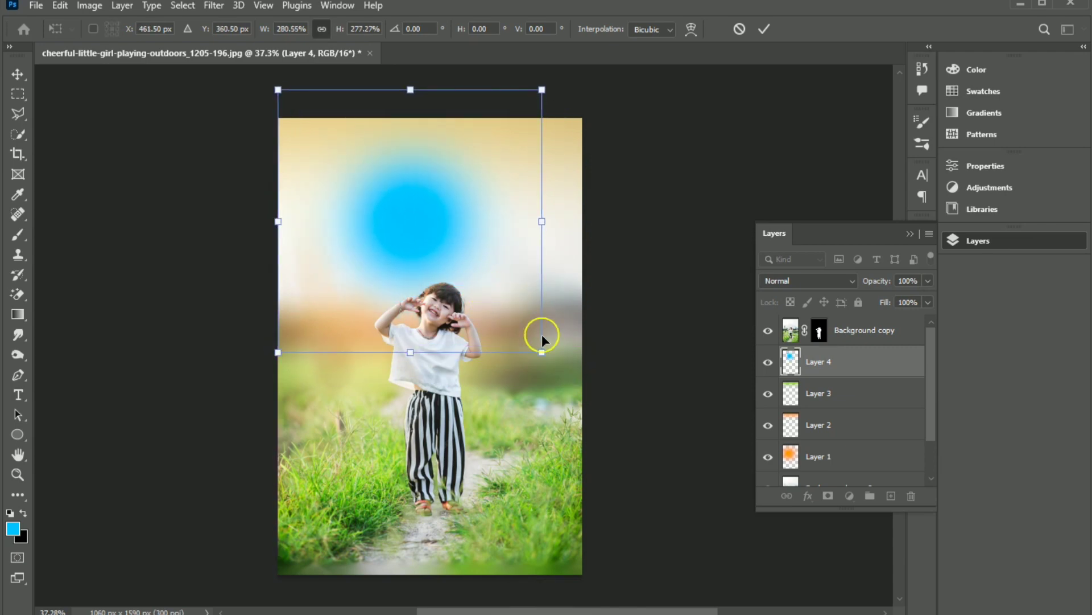
drag(542, 352, 566, 373)
drag(532, 324, 529, 307)
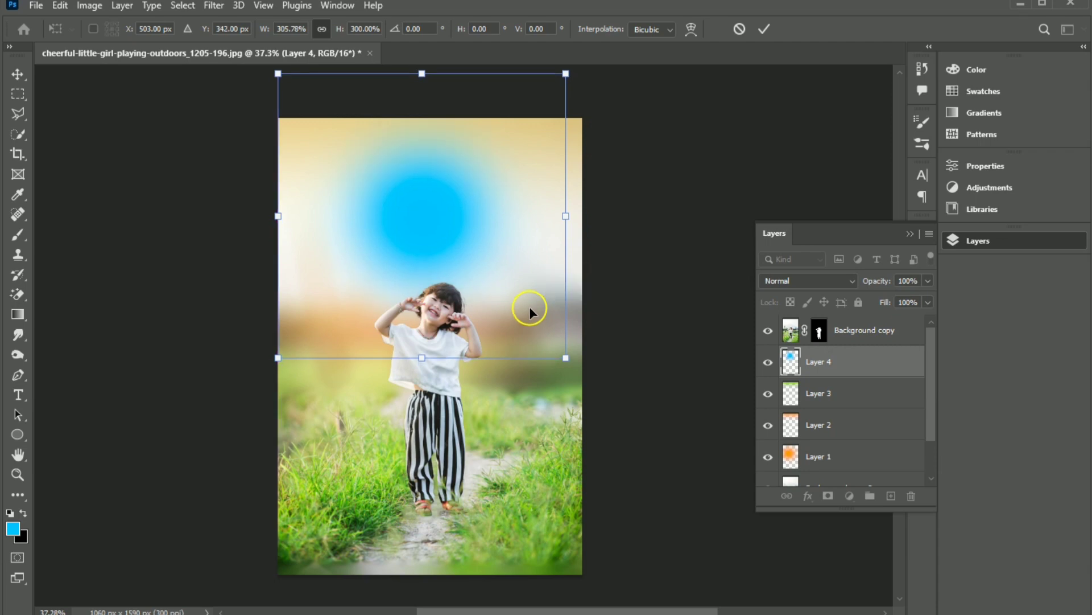
mouse_move(564, 356)
mouse_down()
mouse_move(558, 329)
mouse_move(562, 347)
mouse_up()
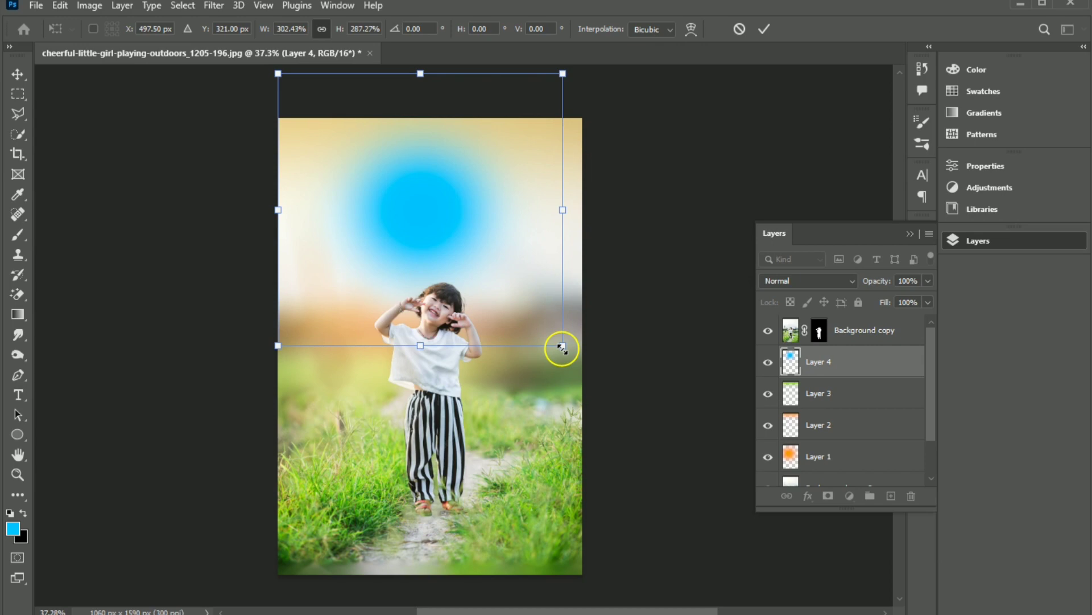
drag(464, 265, 430, 297)
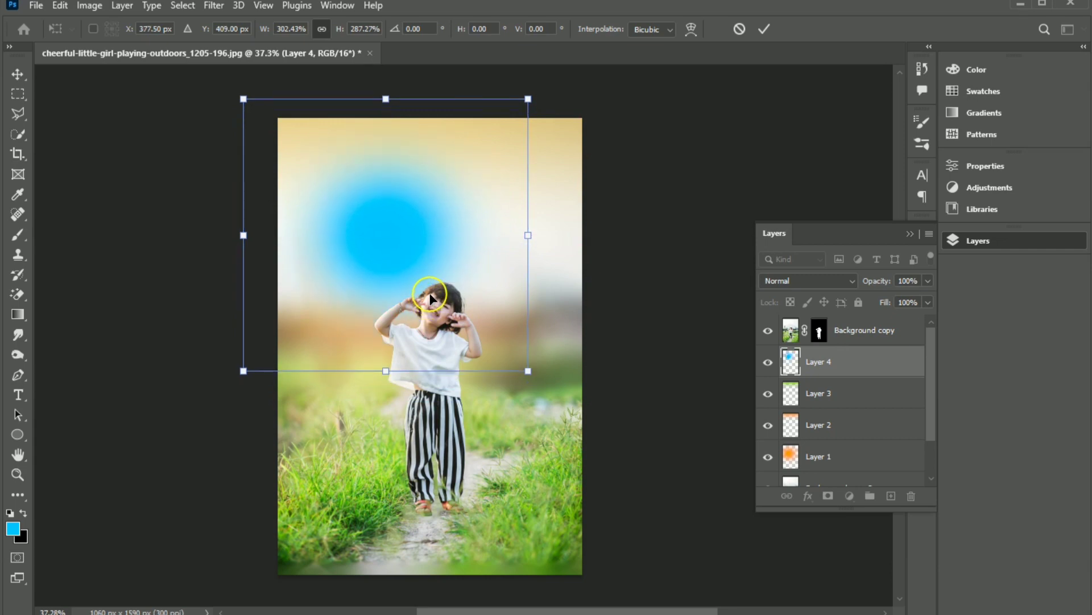
click(763, 29)
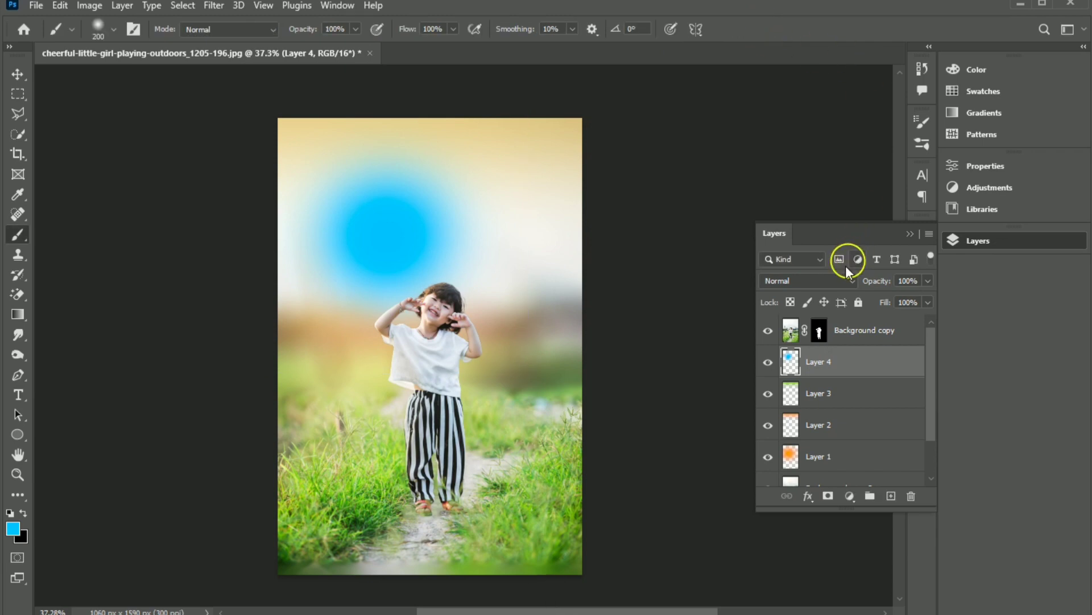
Step: Set the blend mode of the blue spot layer, Layer 4, to Screen
click(823, 280)
click(784, 415)
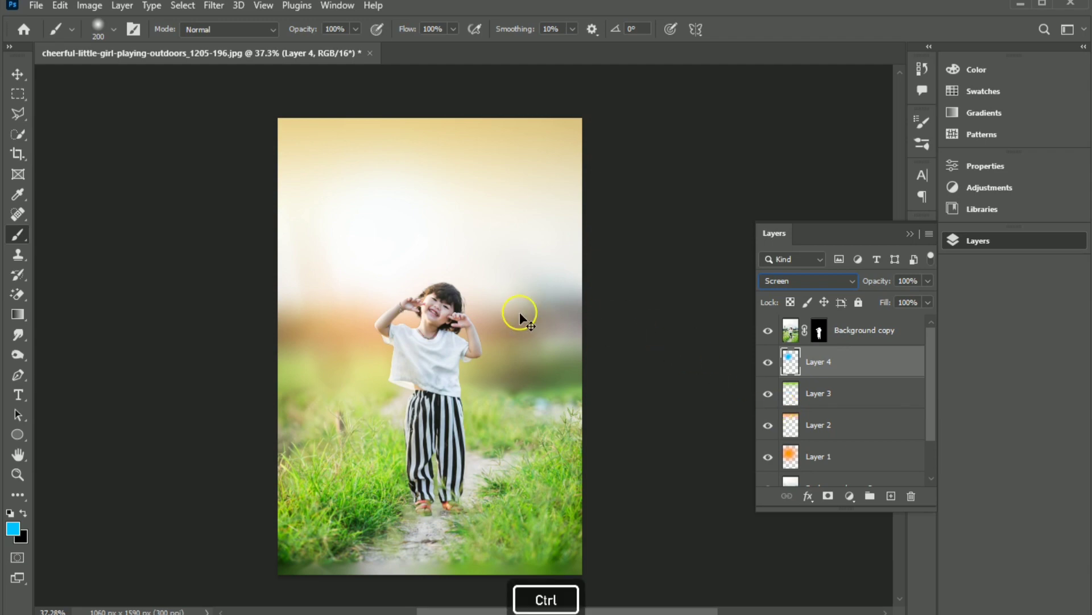
Step: Enlarge the blue glow on Layer 4 non-proportionally to about 130% by 138%, extending it down and right behind the girl
key(ctrl+t)
click(809, 359)
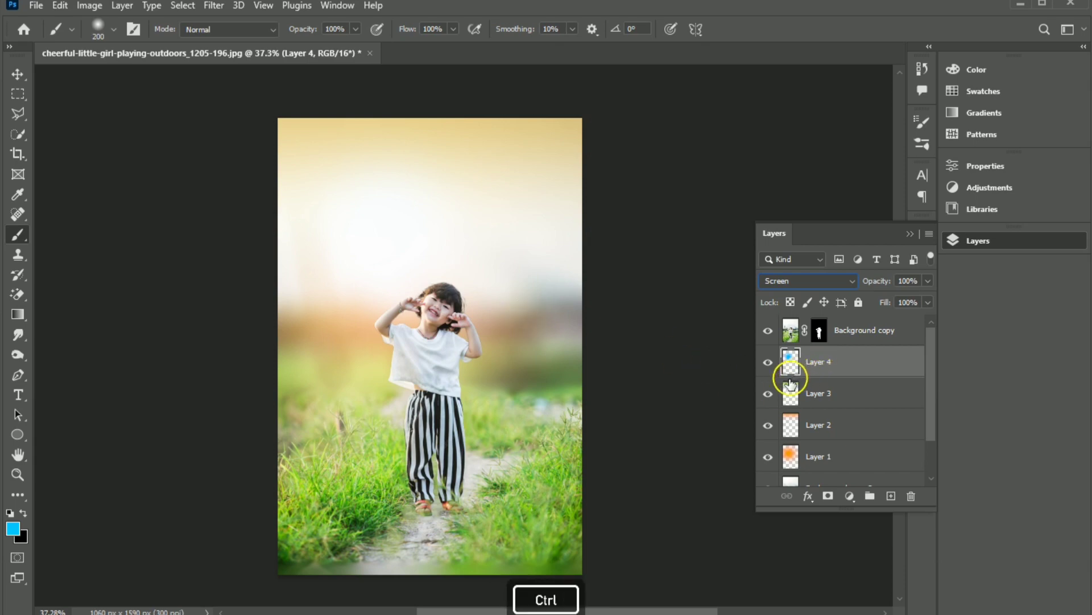
key(ctrl+t)
click(17, 74)
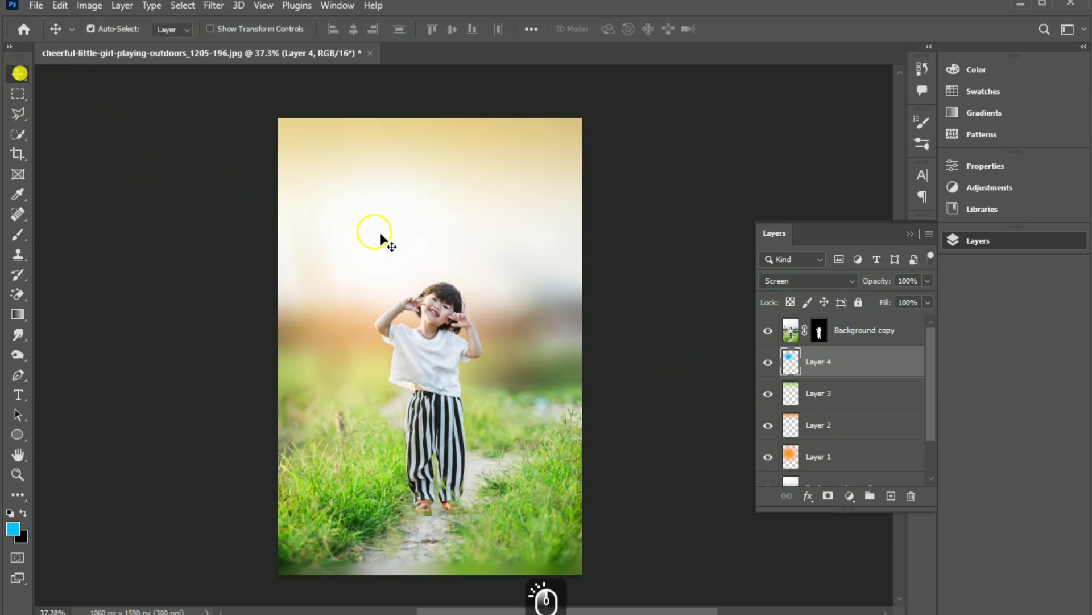
key(ctrl+t)
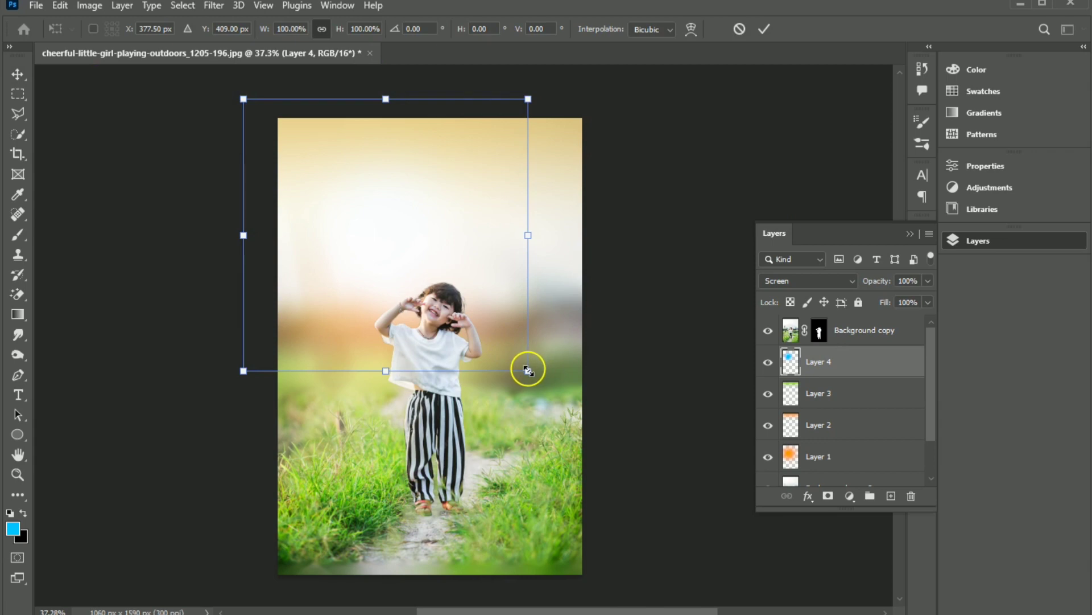
drag(528, 370, 641, 512)
drag(570, 426, 536, 396)
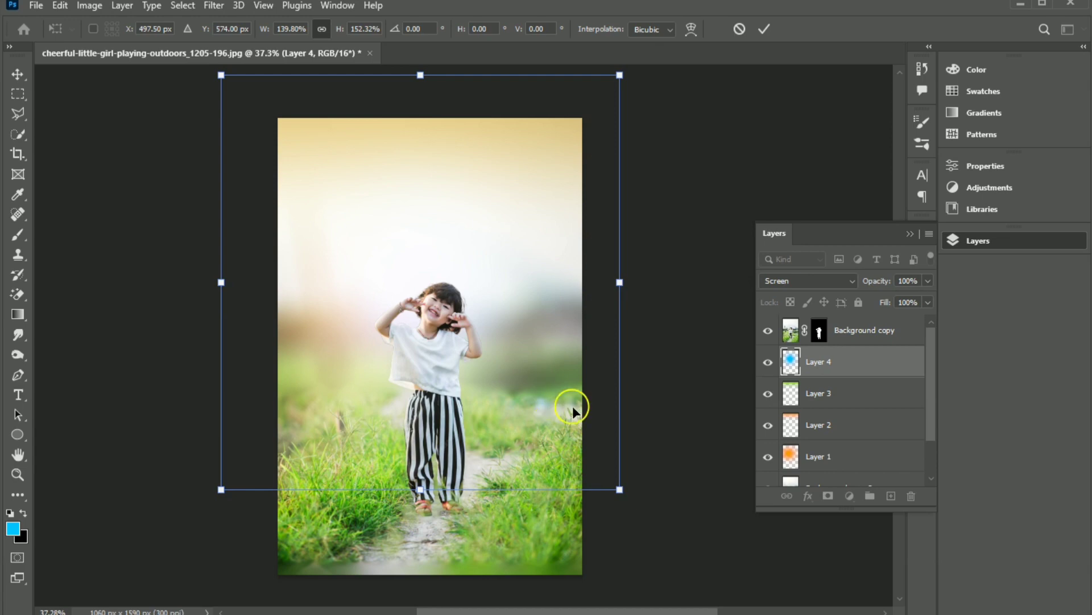
key(shift)
drag(620, 489, 603, 459)
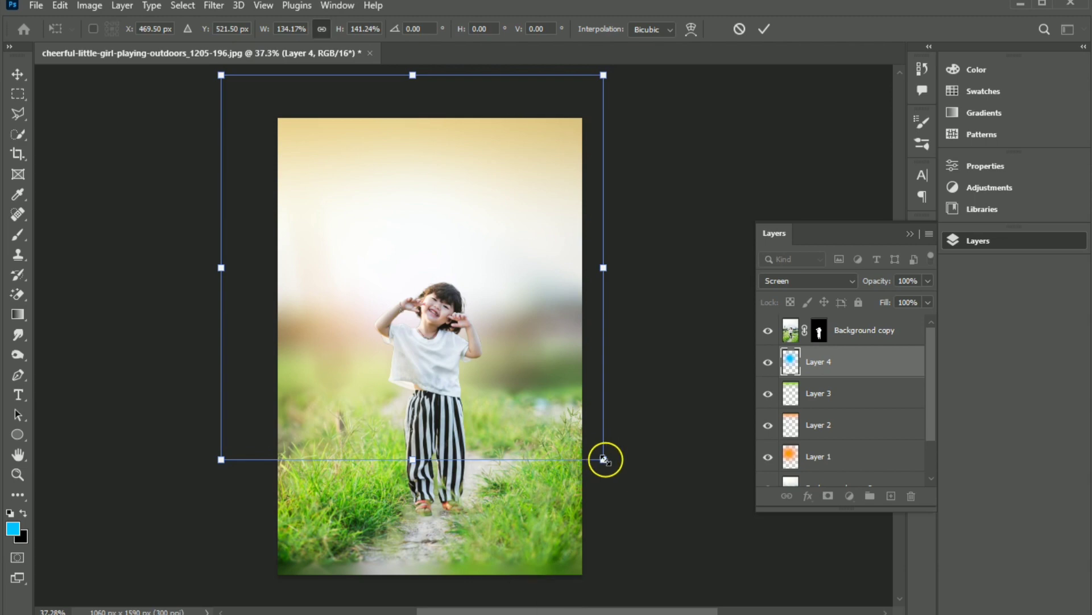
drag(603, 459, 589, 452)
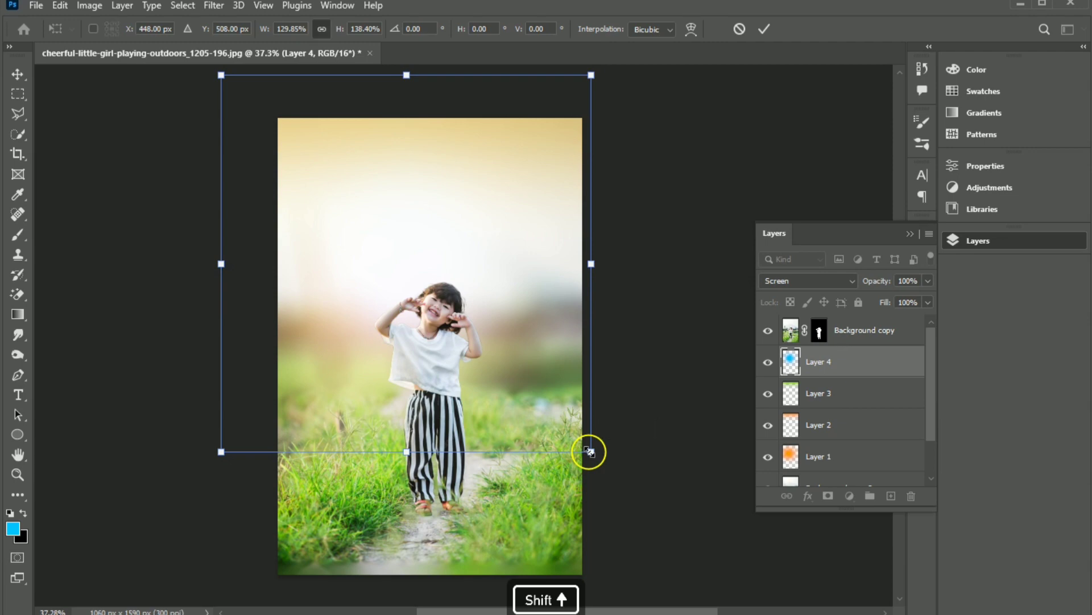
click(762, 29)
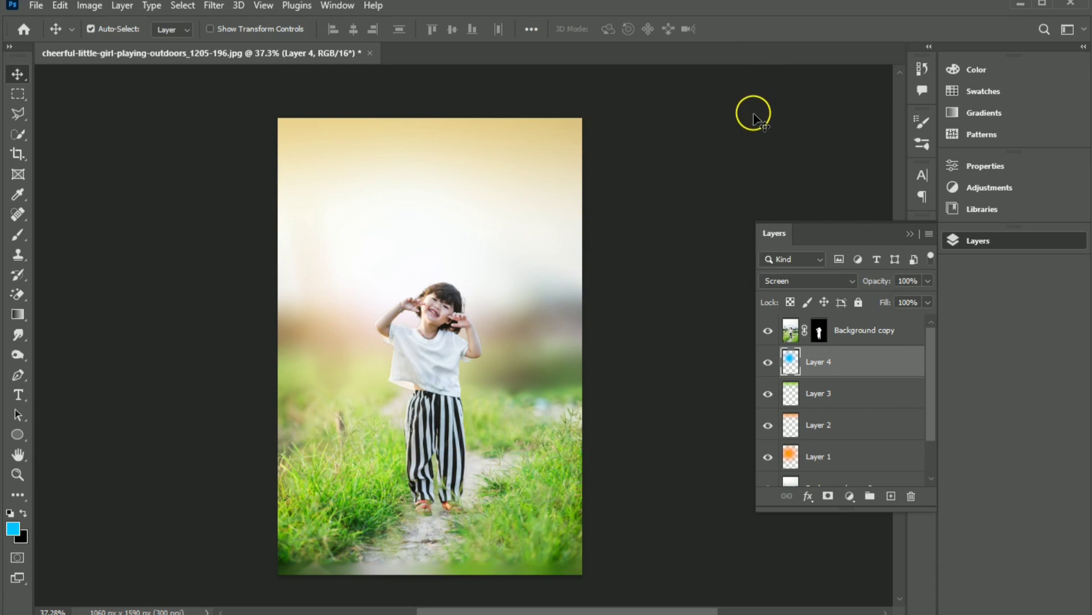
Step: Add a Gradient Map adjustment layer above the Background copy layer
click(853, 331)
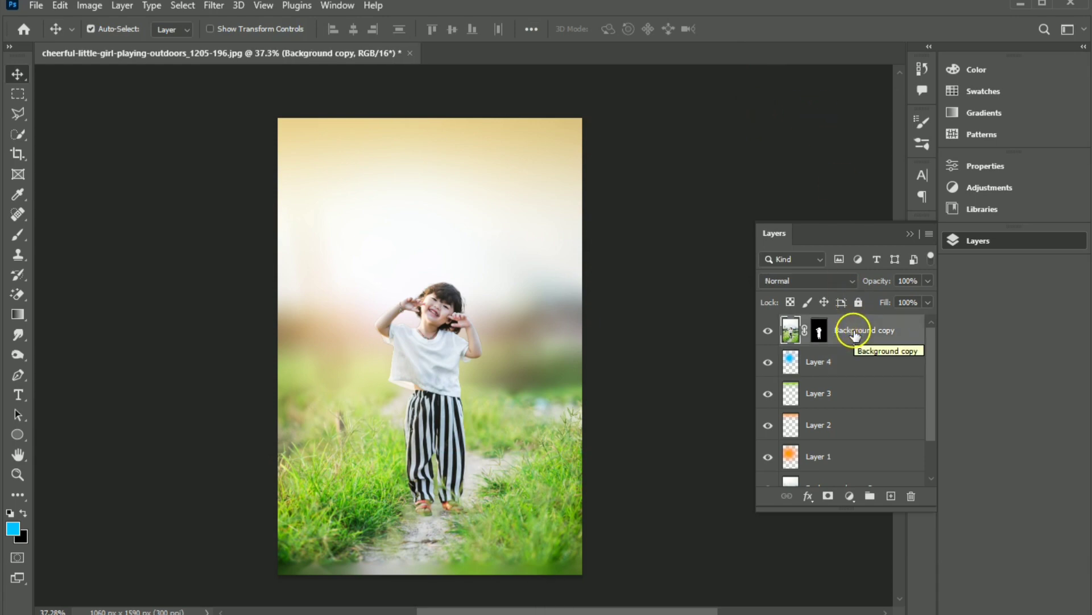
click(850, 495)
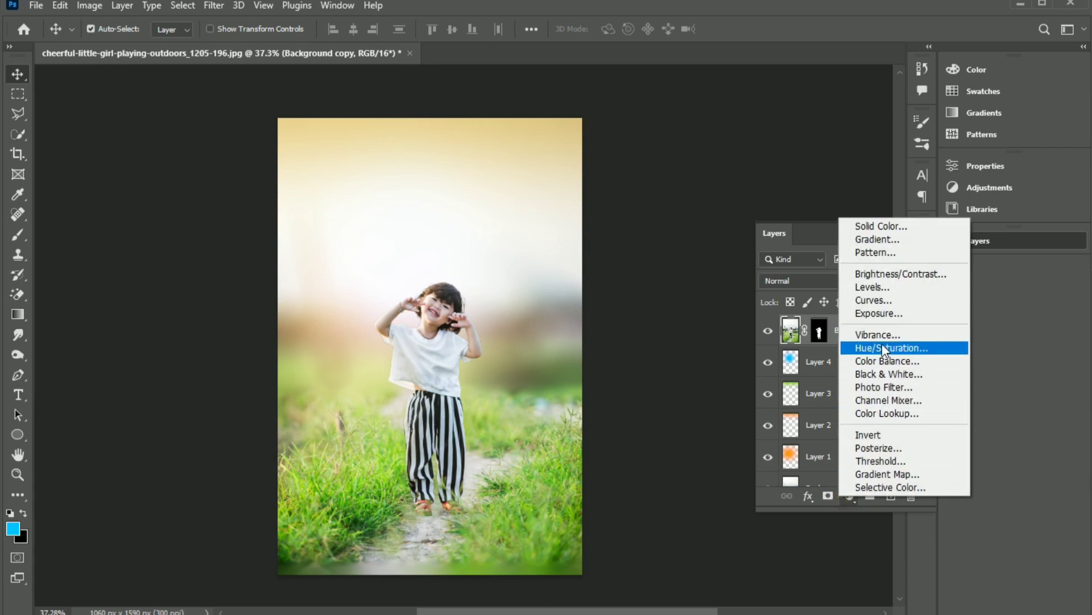
click(893, 473)
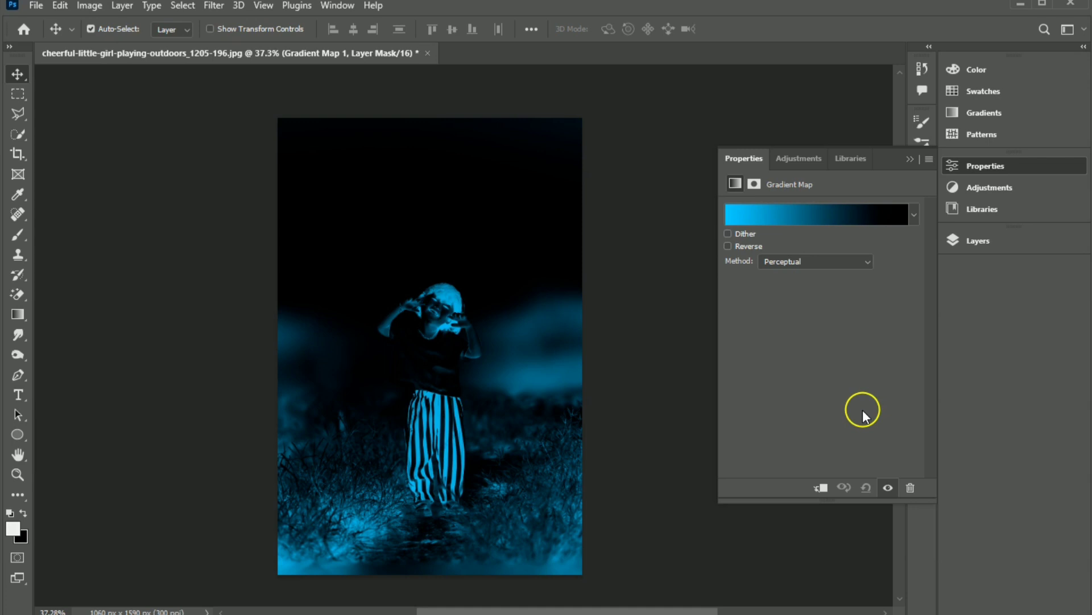
Step: Look through the gradient map's preset groups, from Blues and Purples to Pastels and Neutrals, for a suitable colour combination
click(914, 214)
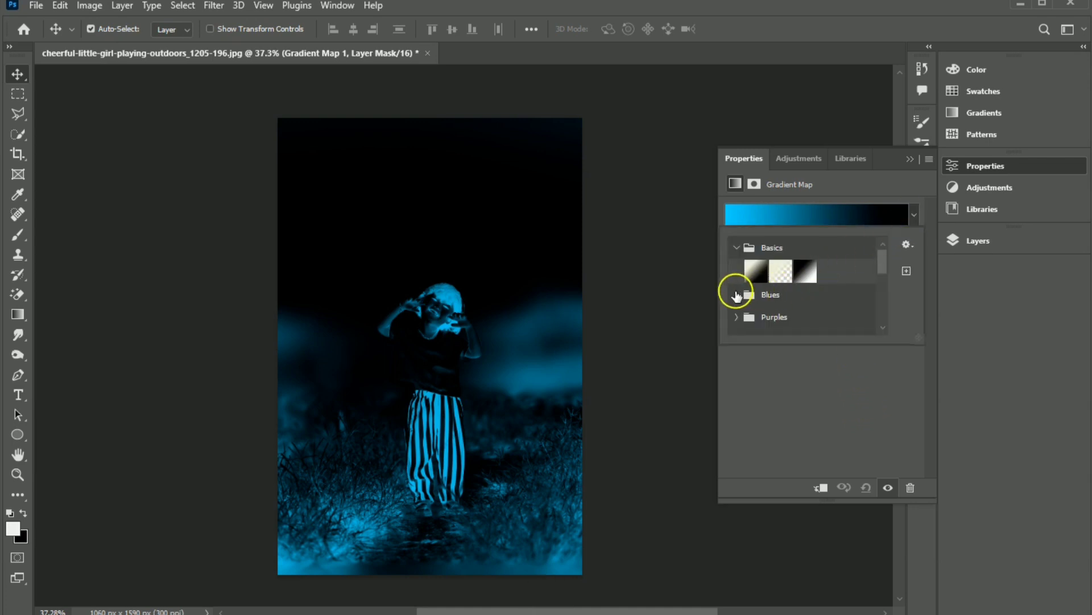
click(736, 296)
scroll(740, 296, down, 5)
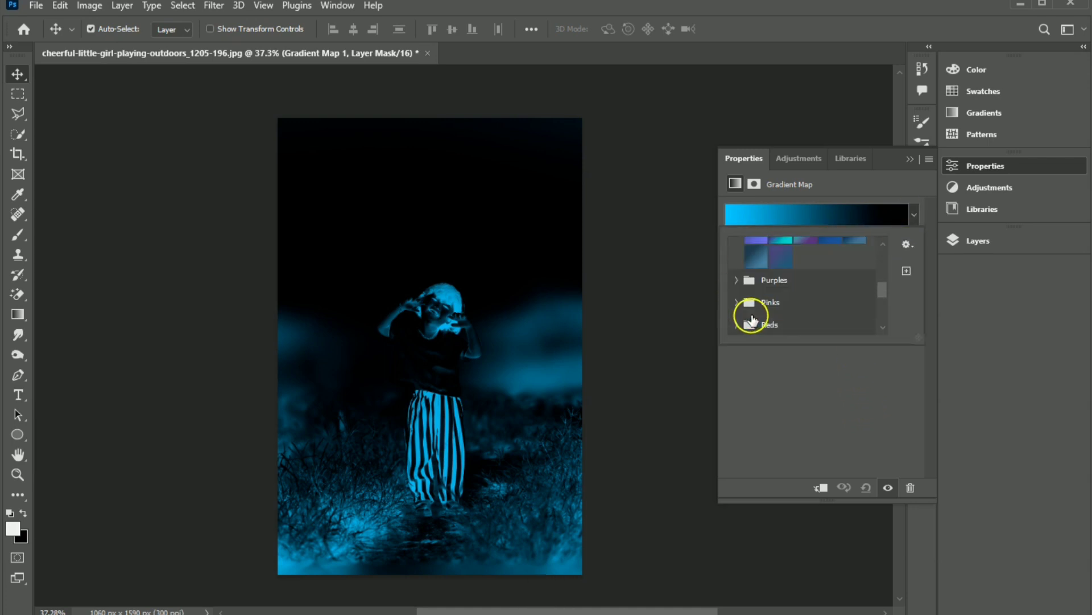
click(736, 278)
scroll(738, 289, down, 2)
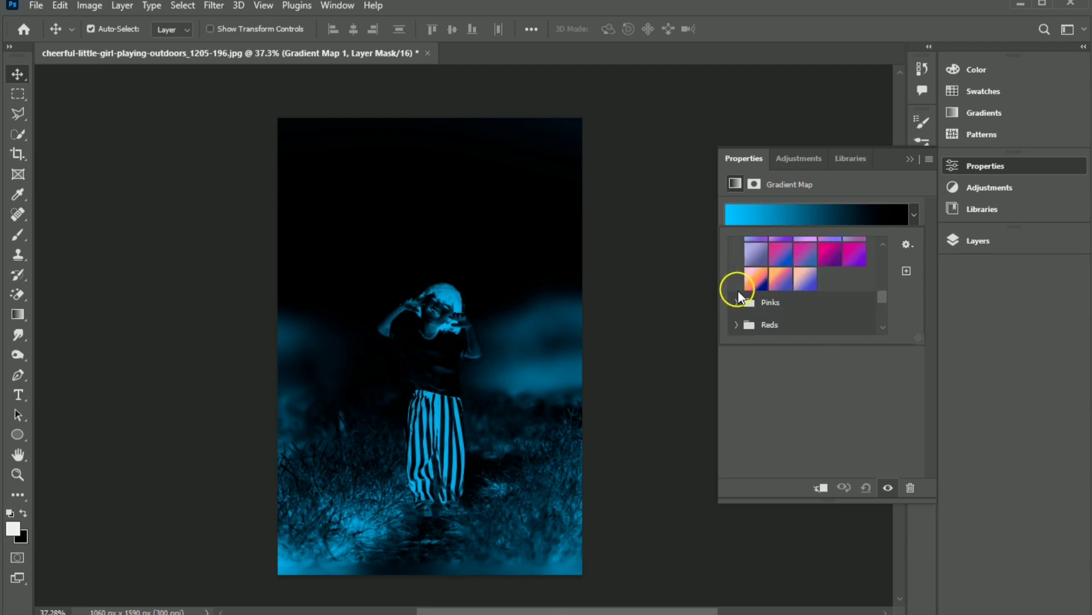
click(737, 299)
scroll(742, 308, down, 3)
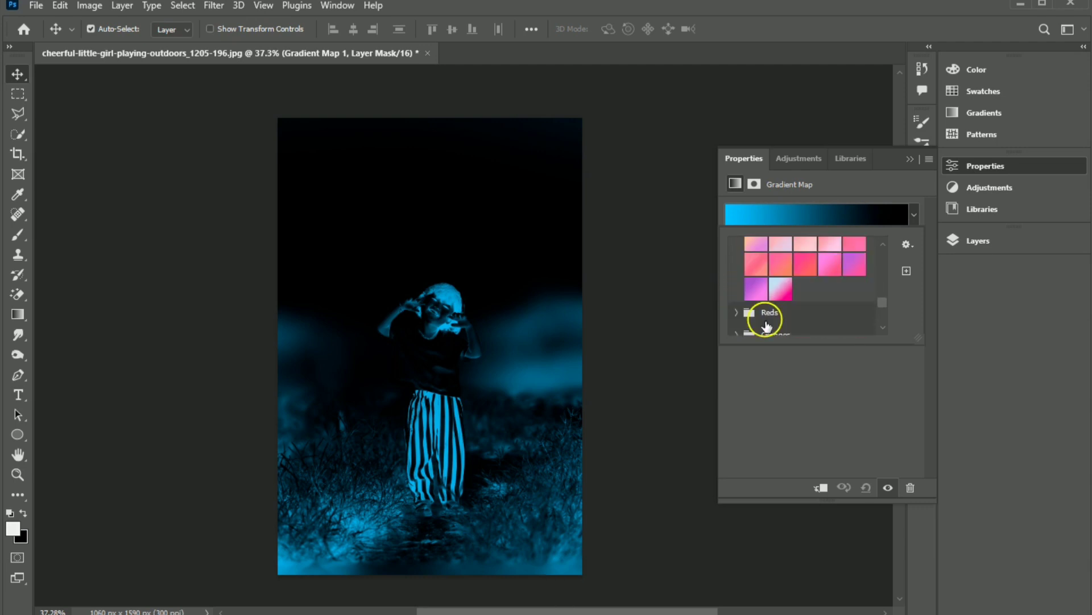
click(736, 312)
scroll(805, 304, down, 3)
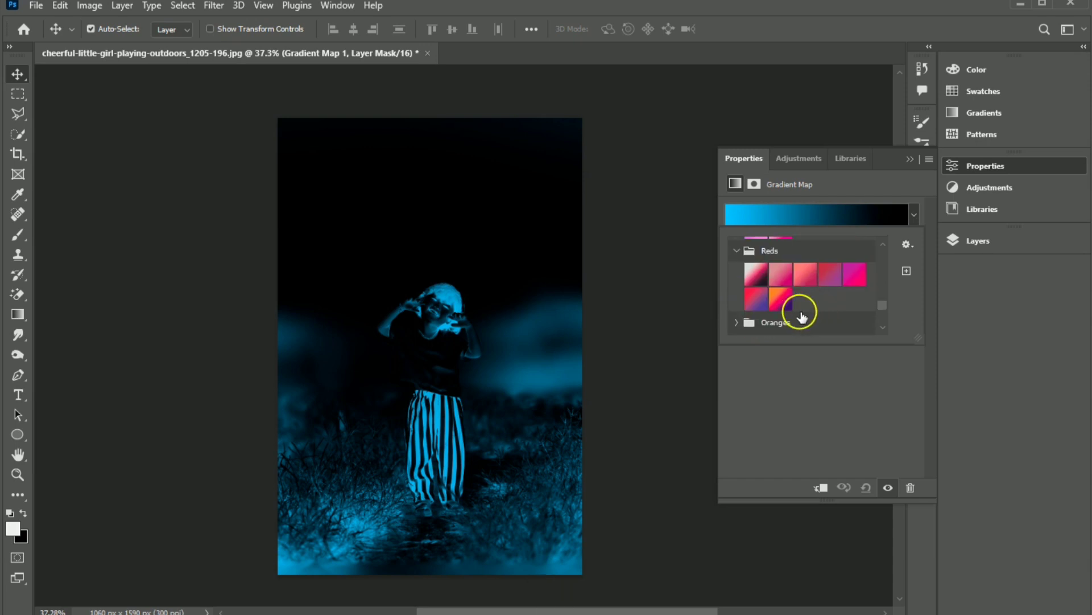
click(734, 321)
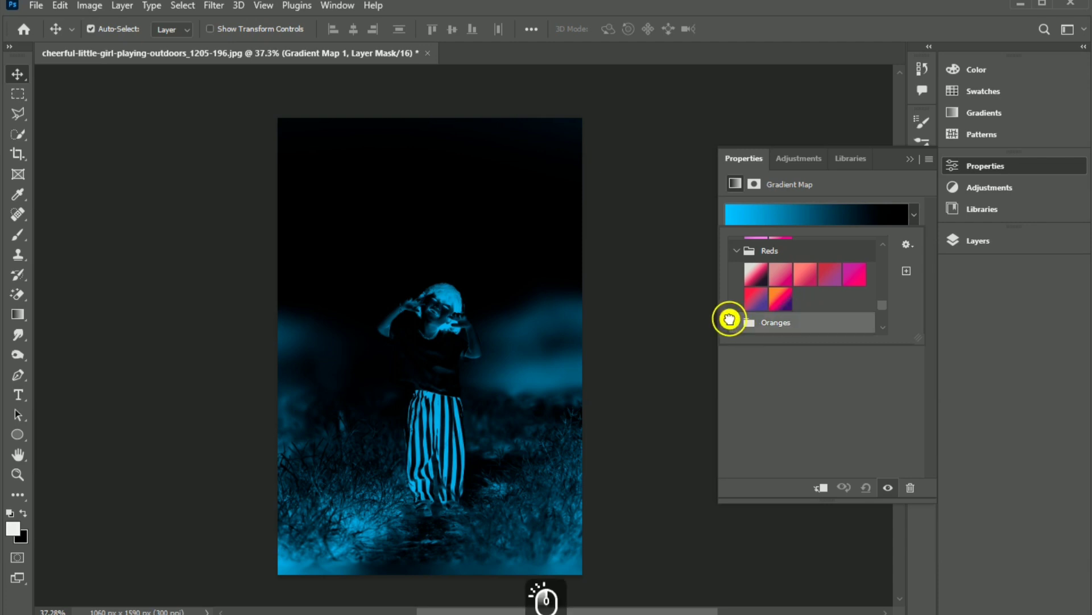
scroll(736, 321, down, 2)
scroll(739, 319, down, 2)
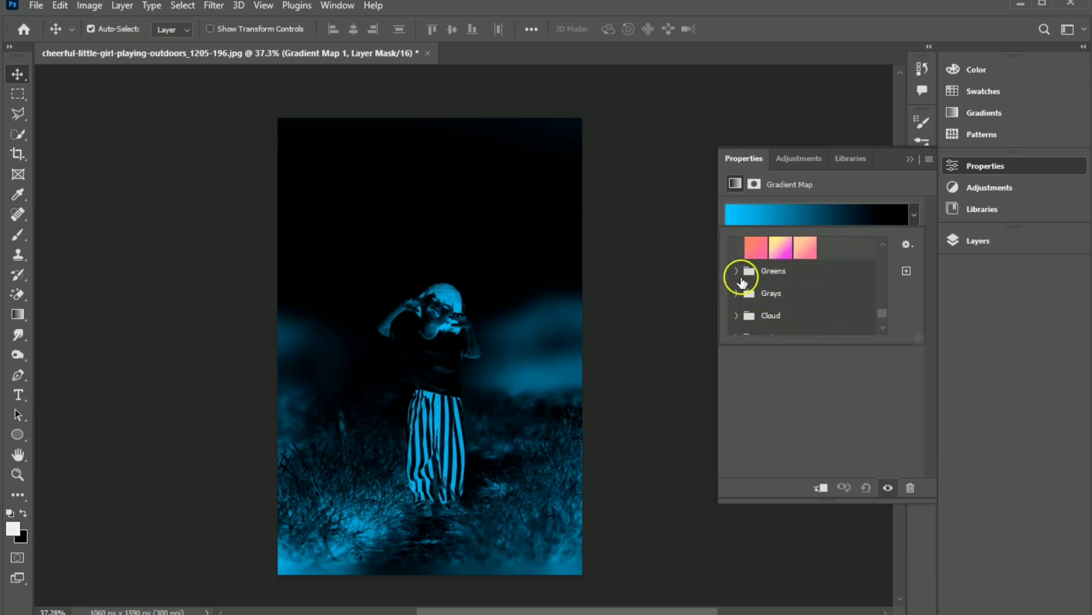
click(737, 271)
scroll(734, 275, down, 2)
scroll(734, 278, down, 3)
scroll(734, 281, up, 1)
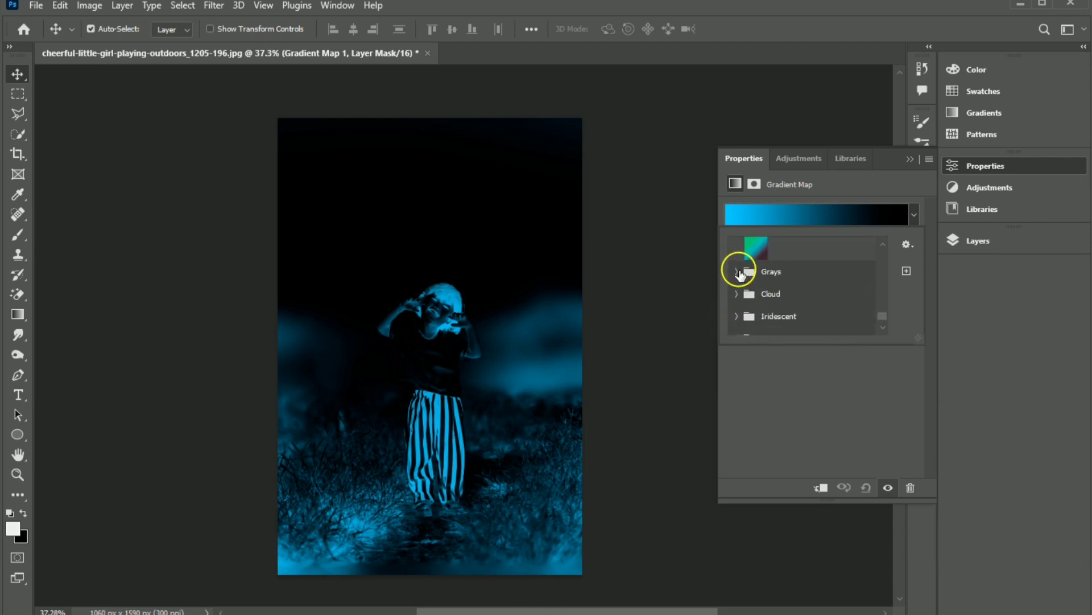
click(738, 273)
scroll(738, 271, down, 1)
scroll(738, 273, down, 2)
click(735, 251)
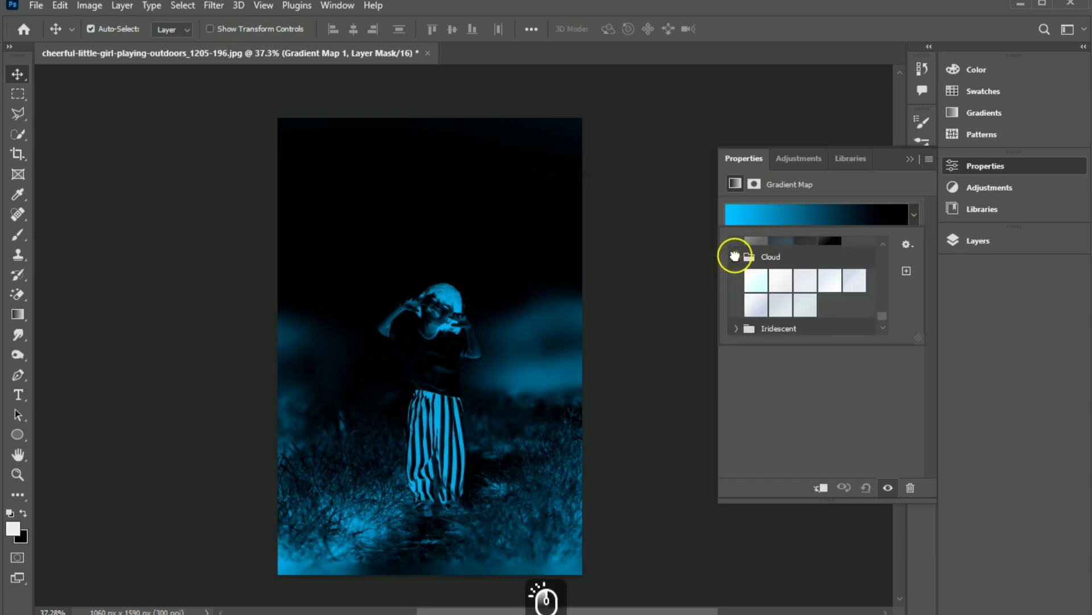
scroll(734, 267, down, 1)
click(734, 279)
scroll(735, 278, down, 2)
scroll(736, 277, down, 2)
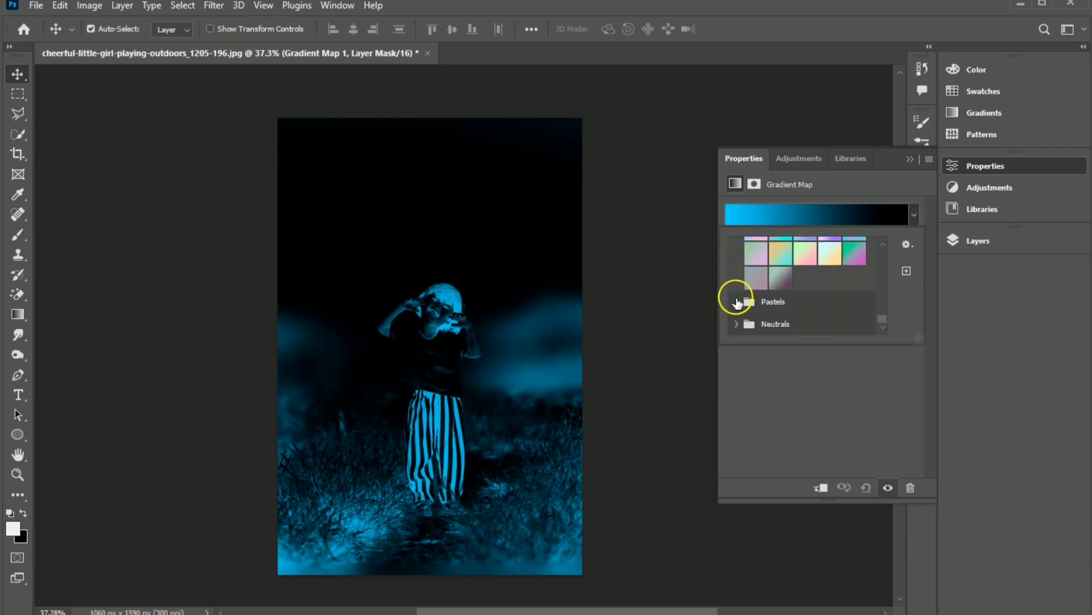
click(735, 300)
scroll(736, 299, down, 1)
click(735, 323)
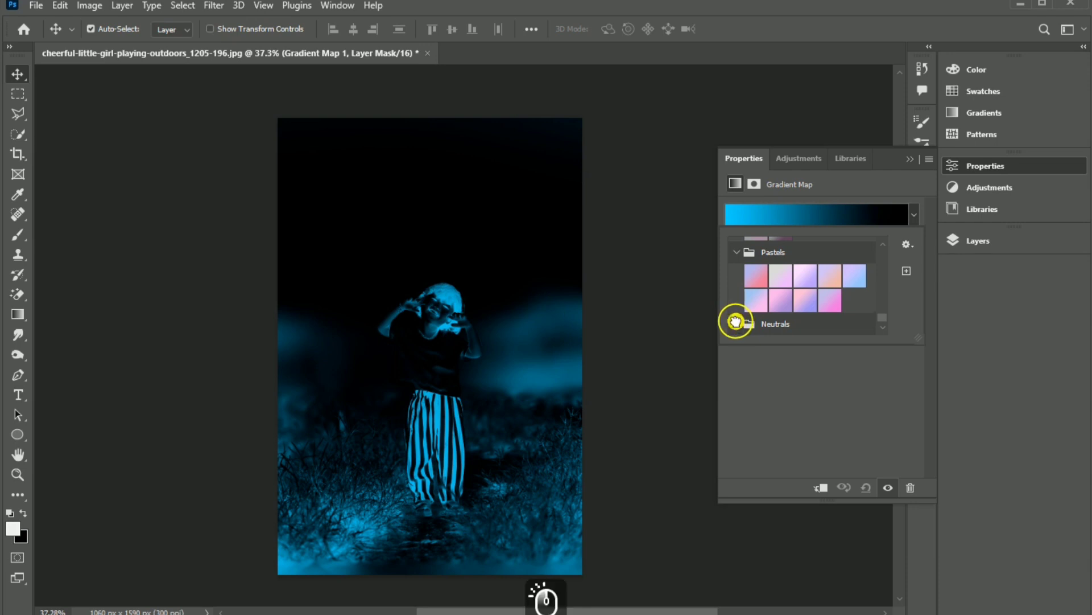
click(735, 323)
scroll(836, 288, up, 3)
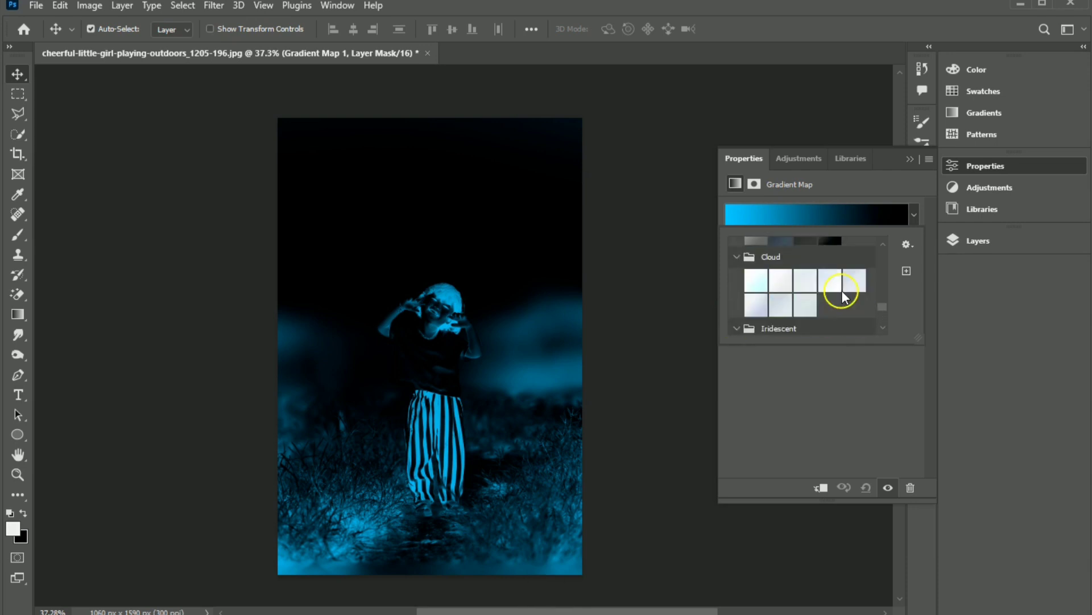
Step: Apply the orange, pink and purple preset from the Reds group to the gradient map
click(913, 216)
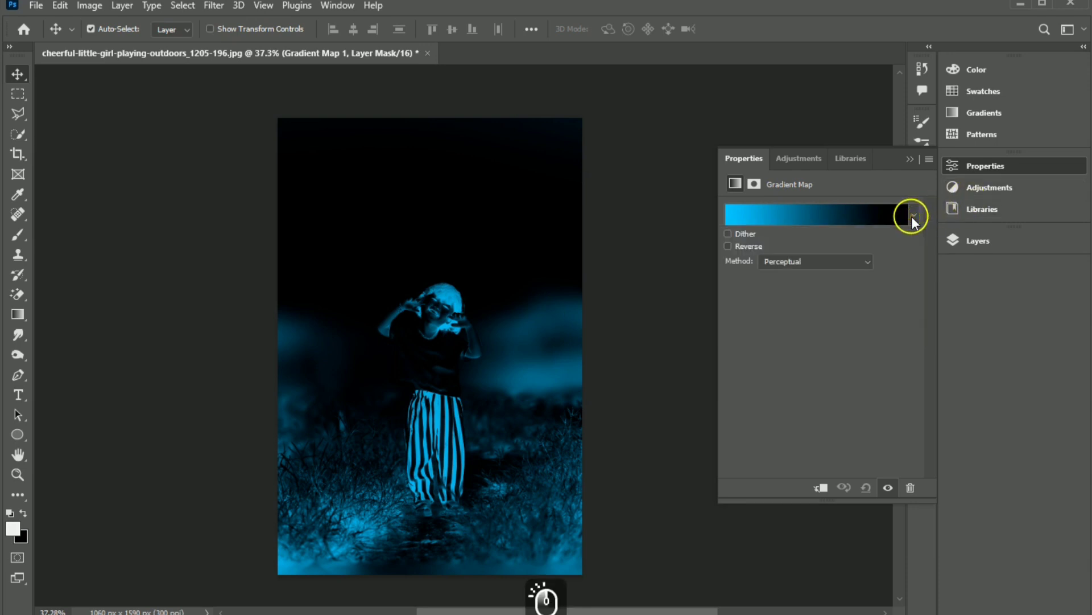
click(913, 217)
scroll(814, 281, up, 10)
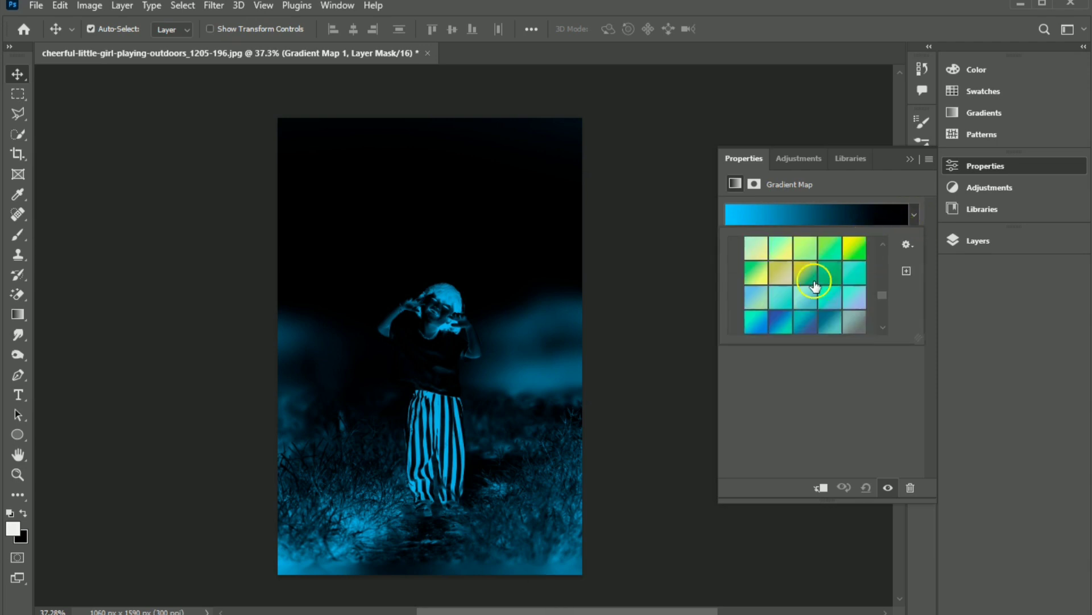
click(782, 290)
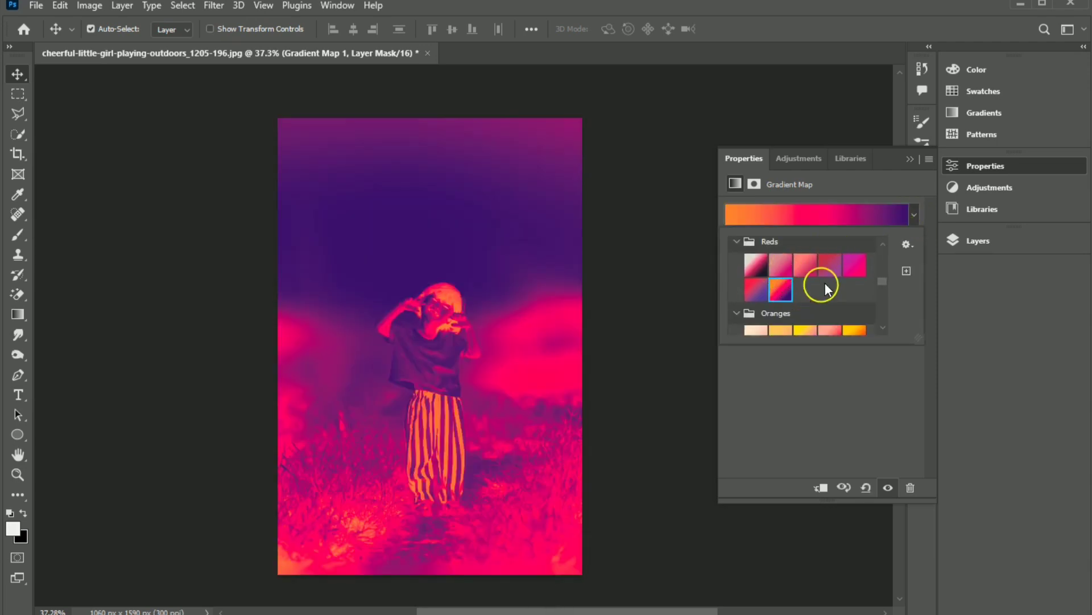
Step: Edit the gradient map's colour stops, placing orange at the highlight end and purple at location 0
click(842, 217)
drag(922, 439, 678, 434)
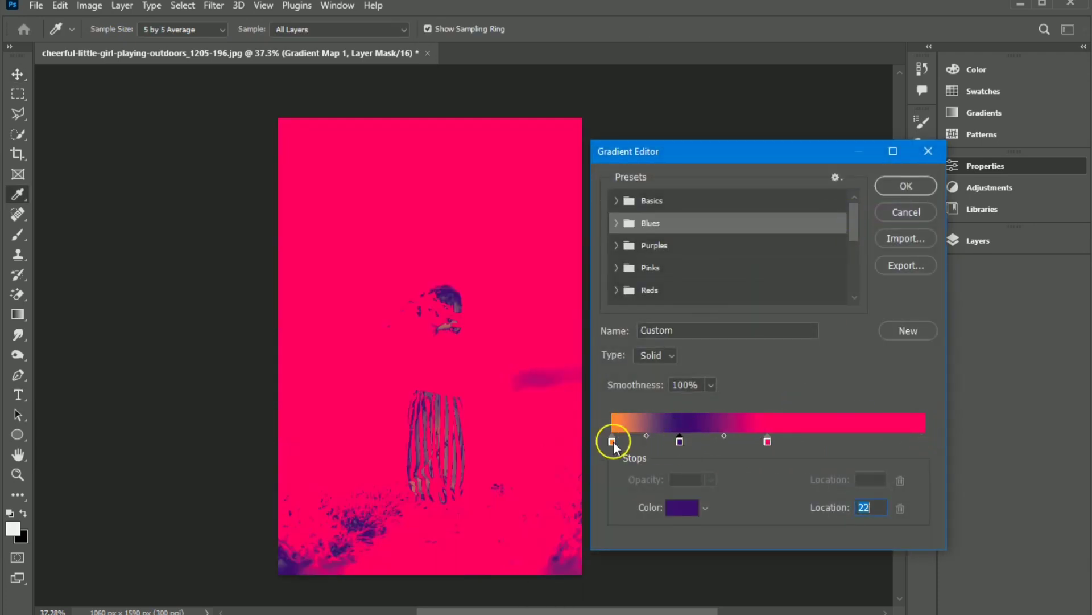
drag(612, 441, 936, 442)
drag(678, 440, 565, 439)
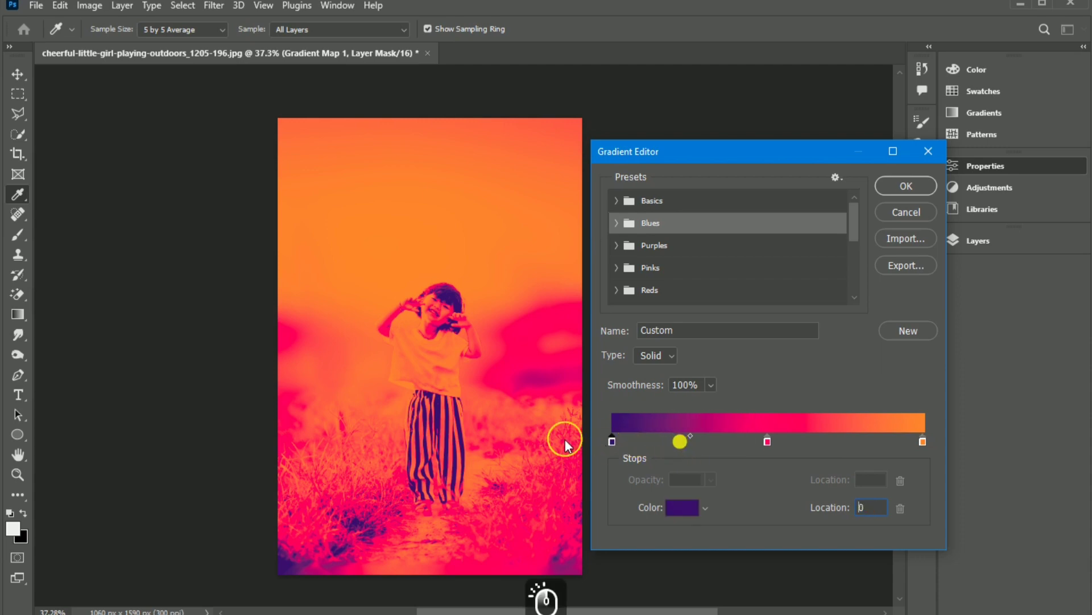
Step: Remove the pink middle stop from the gradient, leaving a purple-to-orange blend, and accept the gradient
click(767, 441)
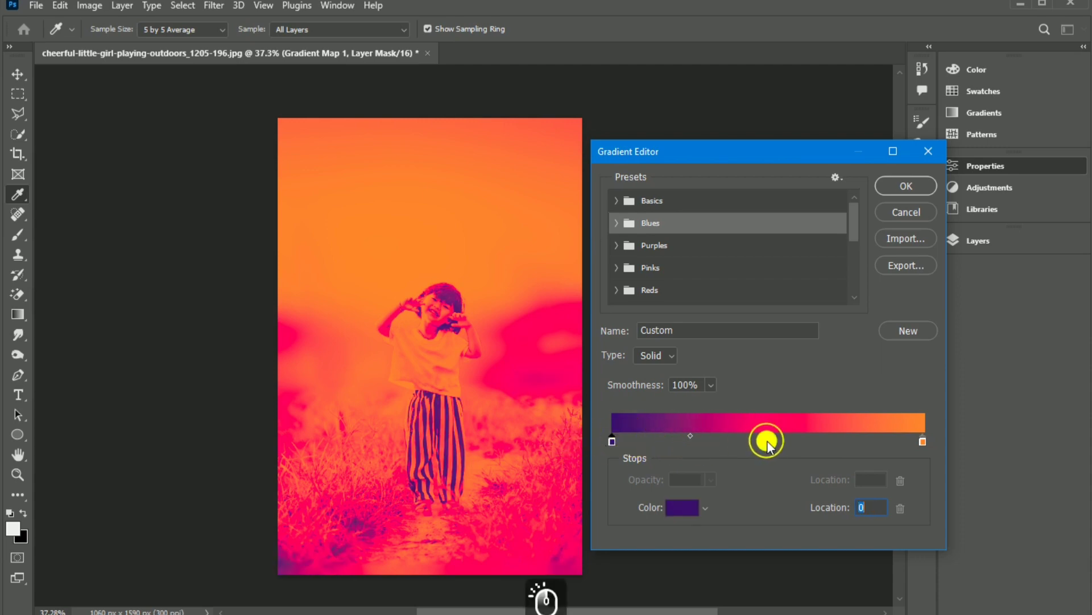
double_click(875, 507)
text(00)
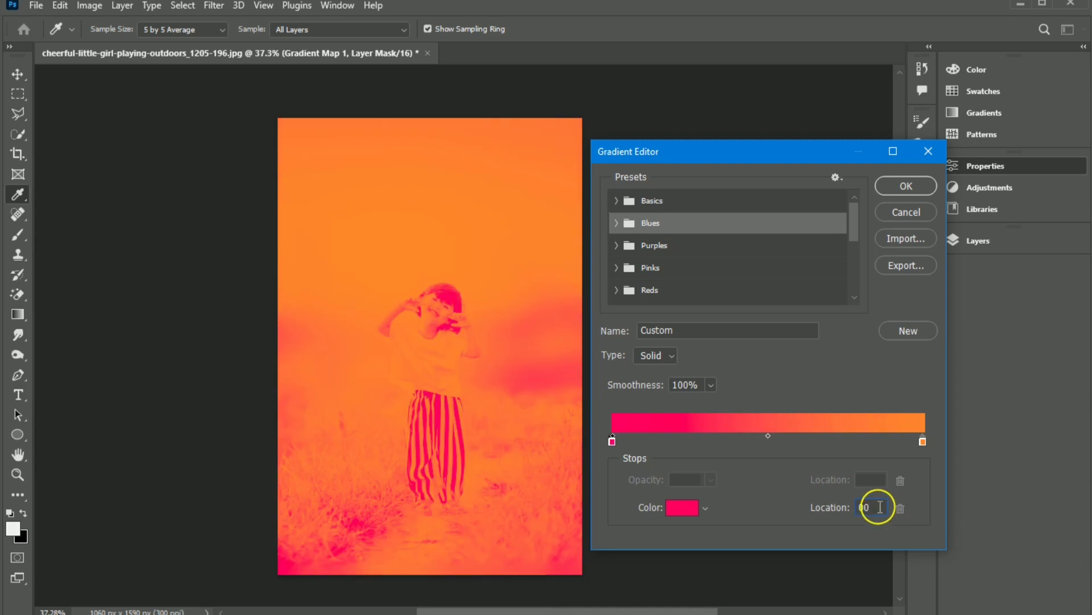
drag(615, 447, 690, 451)
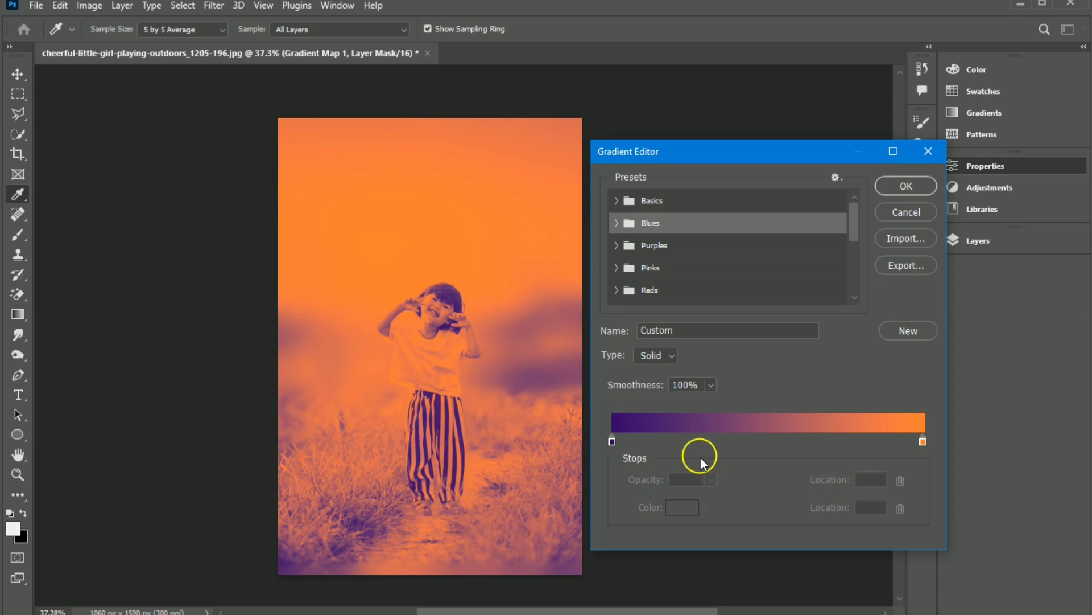
click(902, 186)
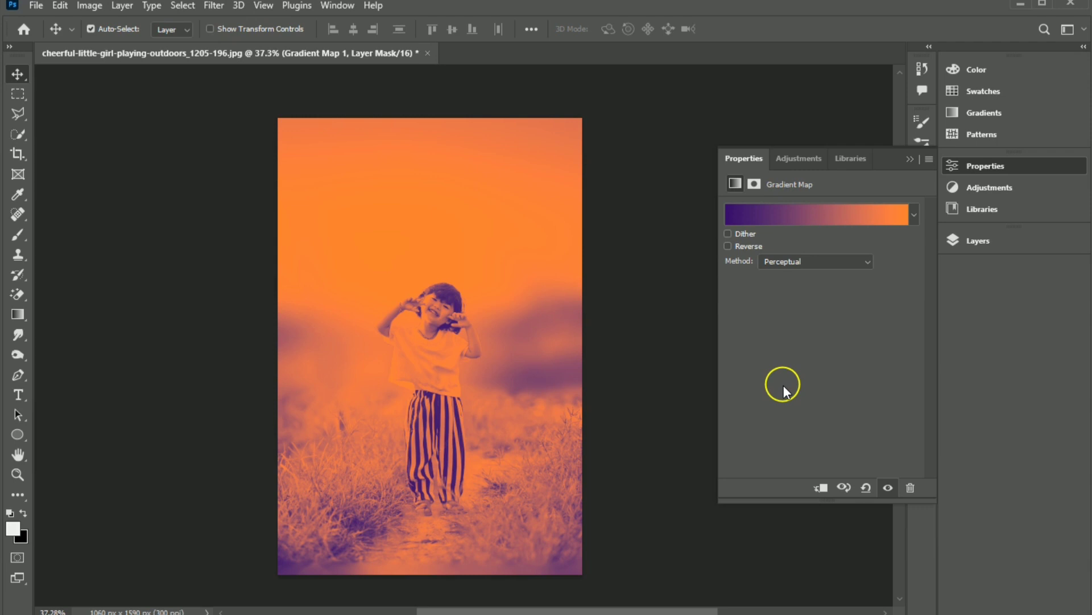
Step: Try clipping the gradient map to the Background copy layer only, and release it to affect all layers below
click(967, 239)
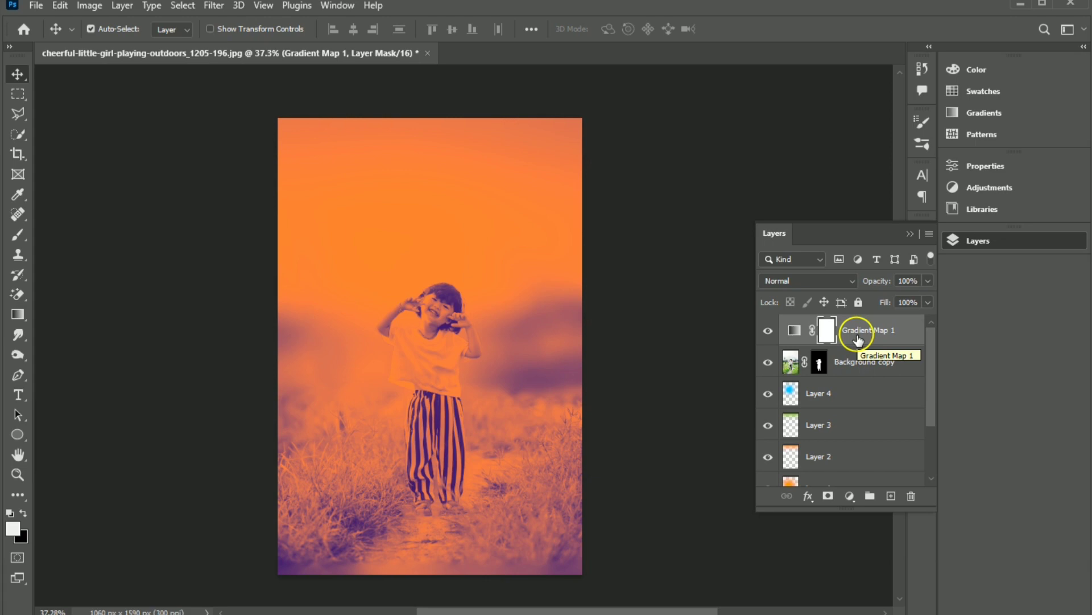
click(995, 165)
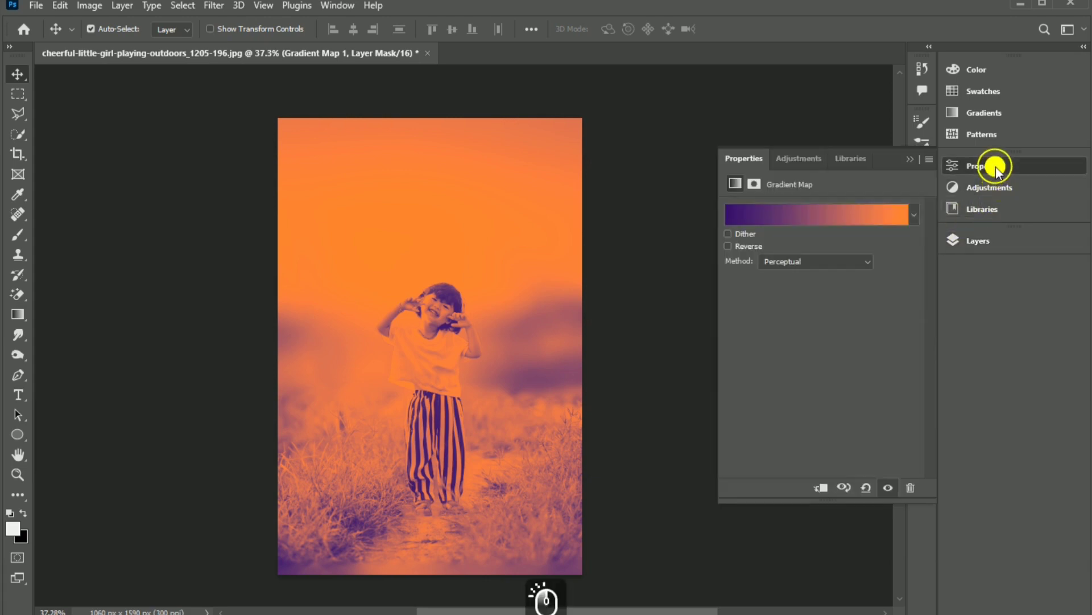
click(820, 487)
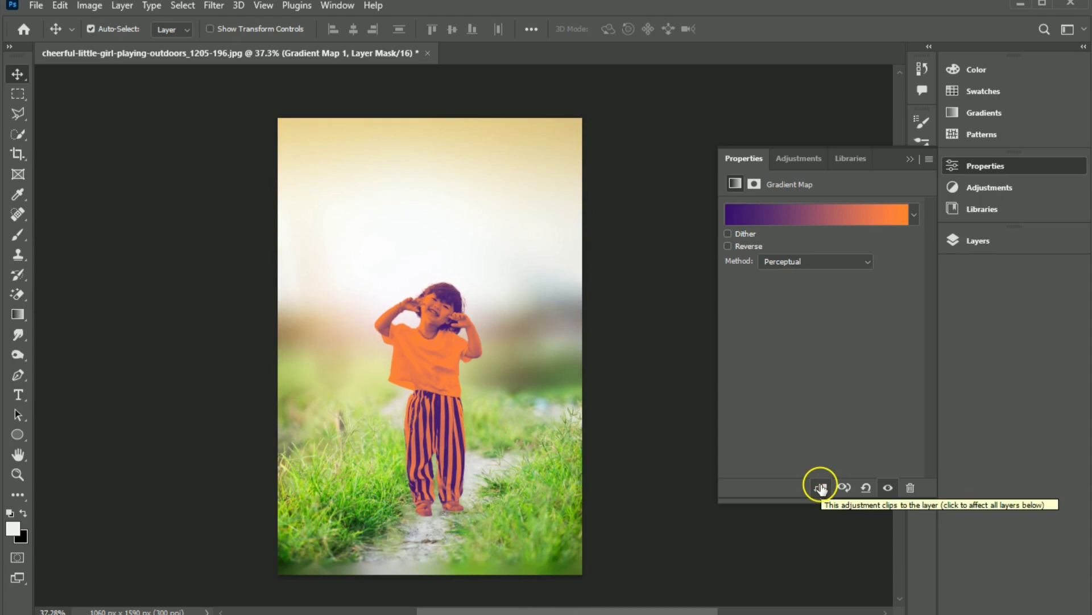
click(820, 487)
click(984, 239)
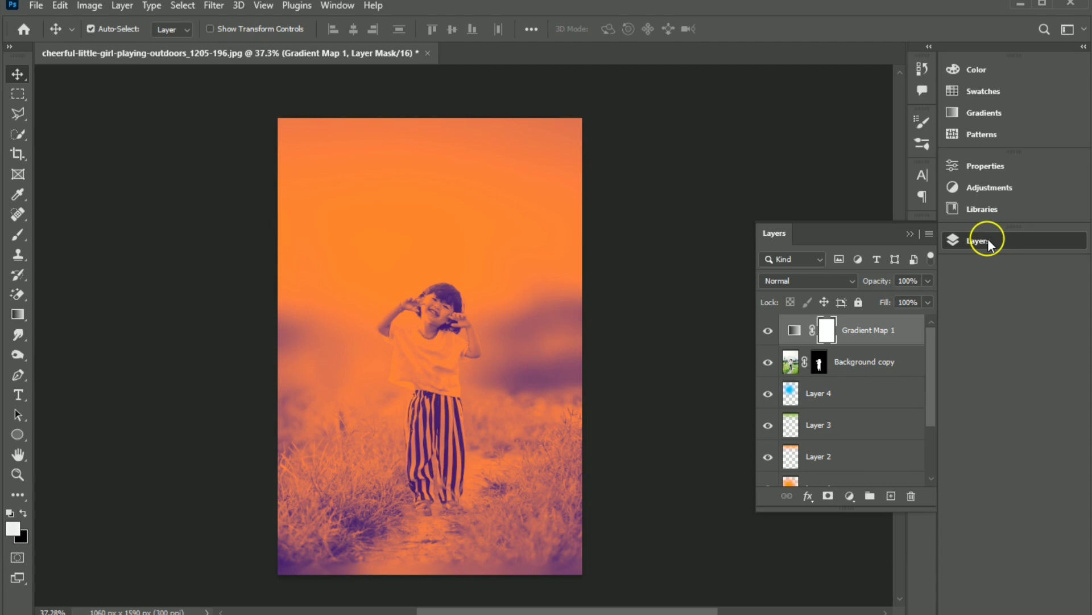
Step: Set the gradient map layer's blend mode to Screen and reduce its opacity to 26%
click(813, 281)
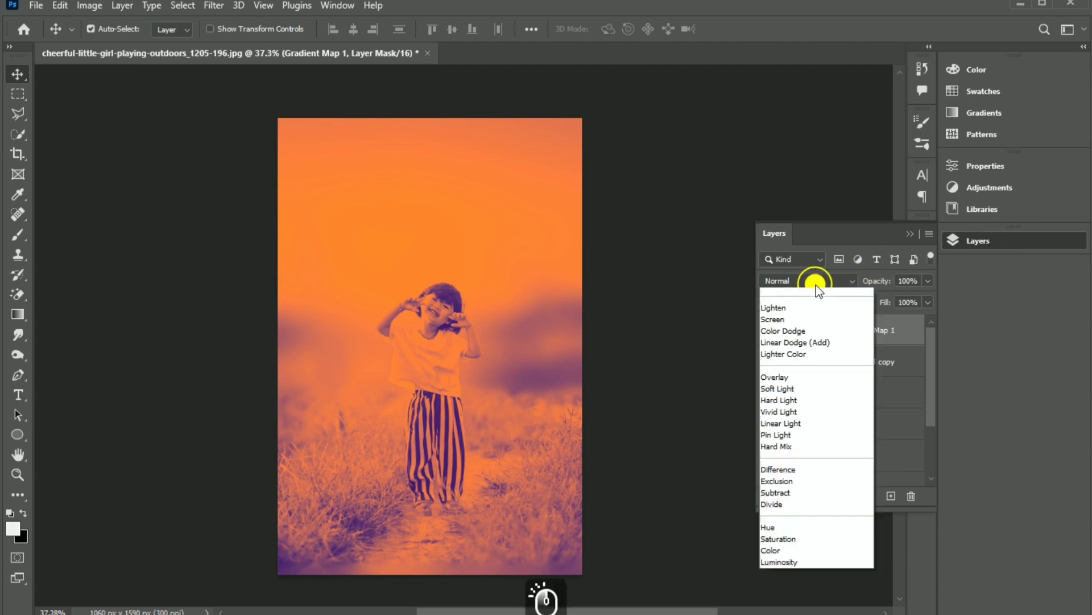
click(780, 410)
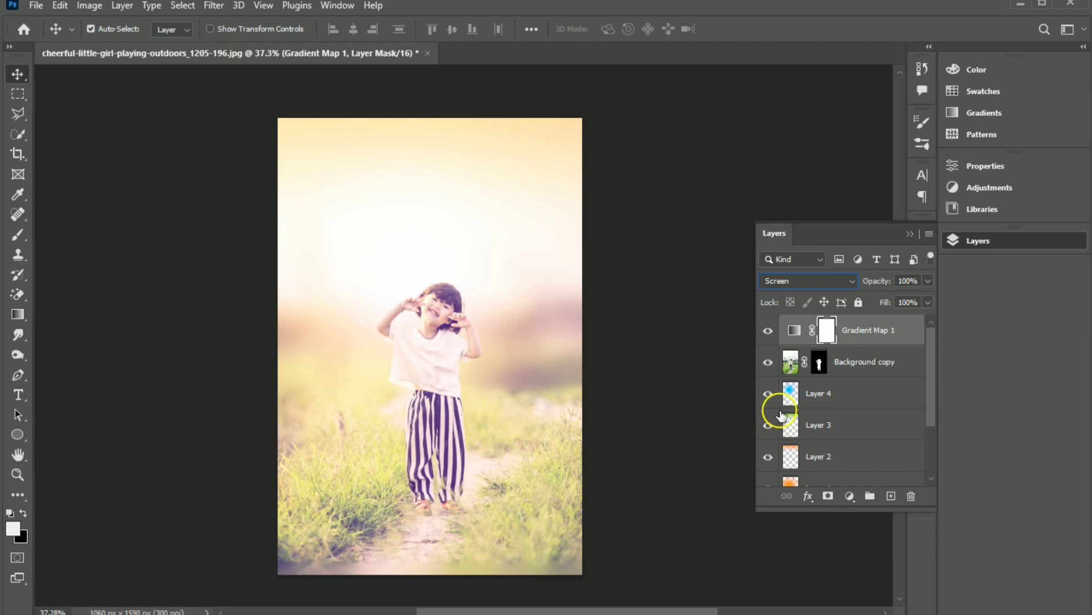
mouse_move(872, 273)
mouse_down()
mouse_move(865, 285)
mouse_move(876, 288)
mouse_up()
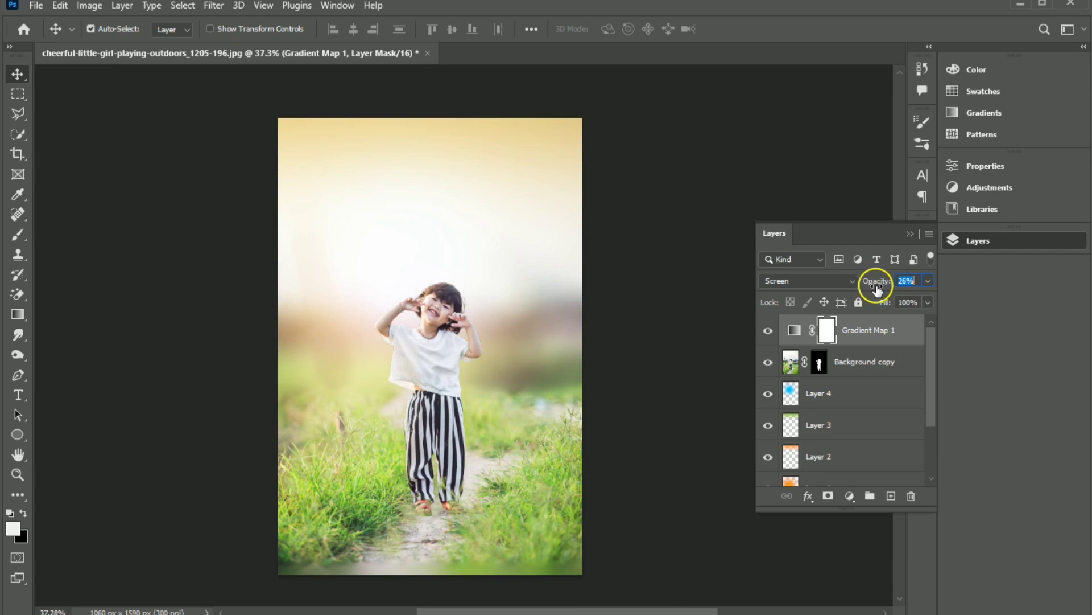
key(Return)
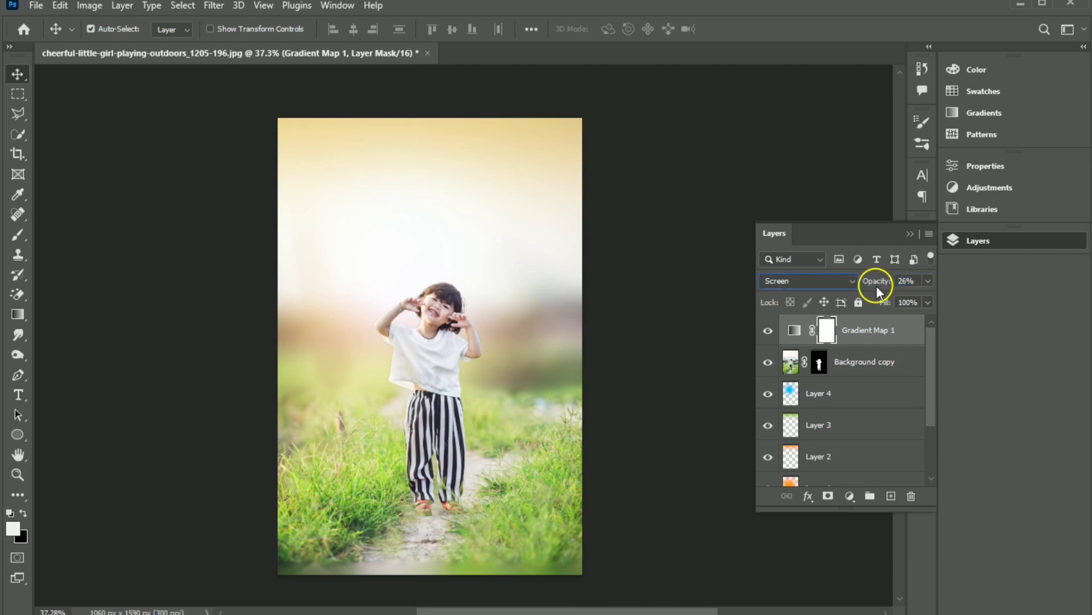
Step: Add a Color Lookup adjustment layer above the Gradient Map 1 layer
scroll(870, 383, down, 3)
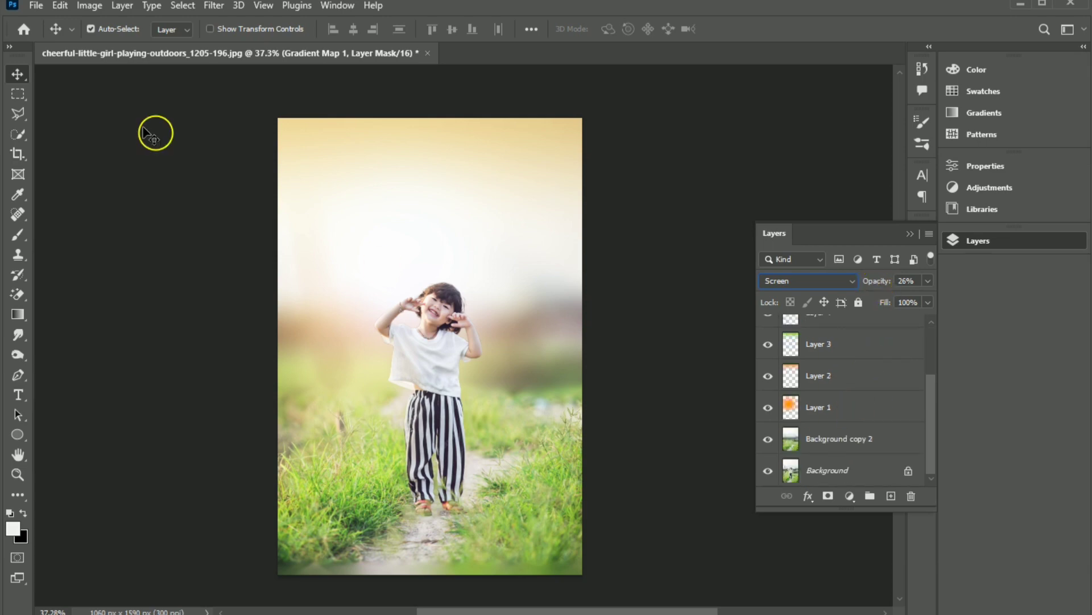
click(846, 442)
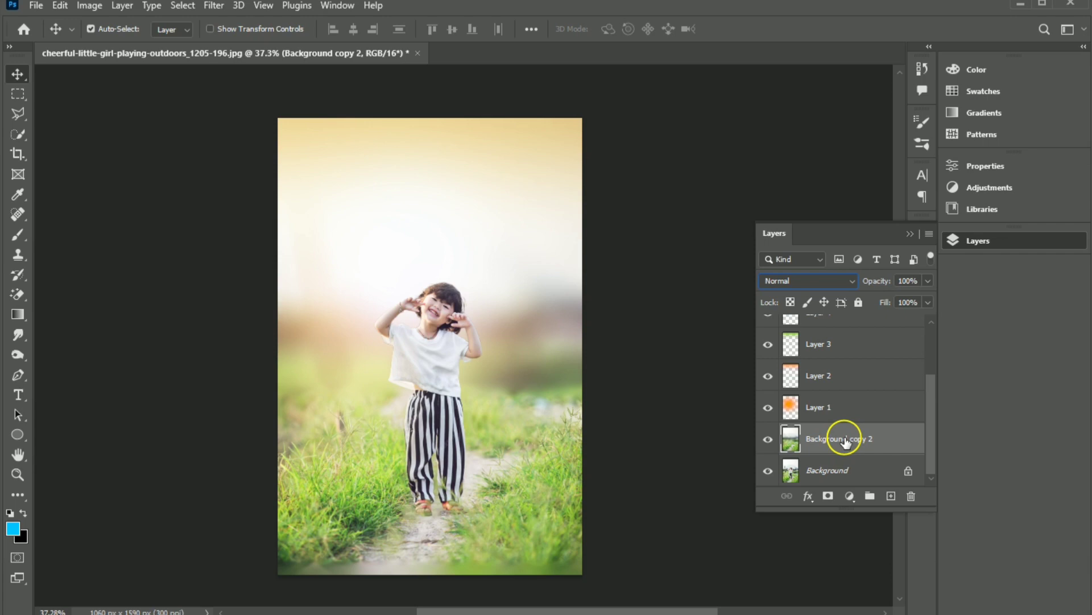
scroll(844, 442, up, 3)
click(881, 339)
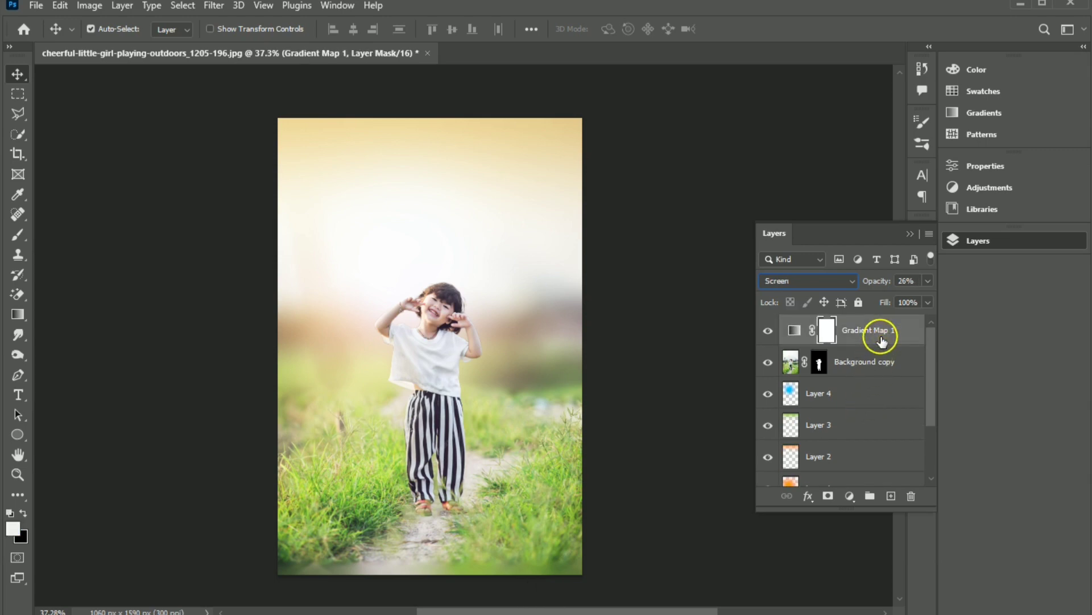
click(849, 495)
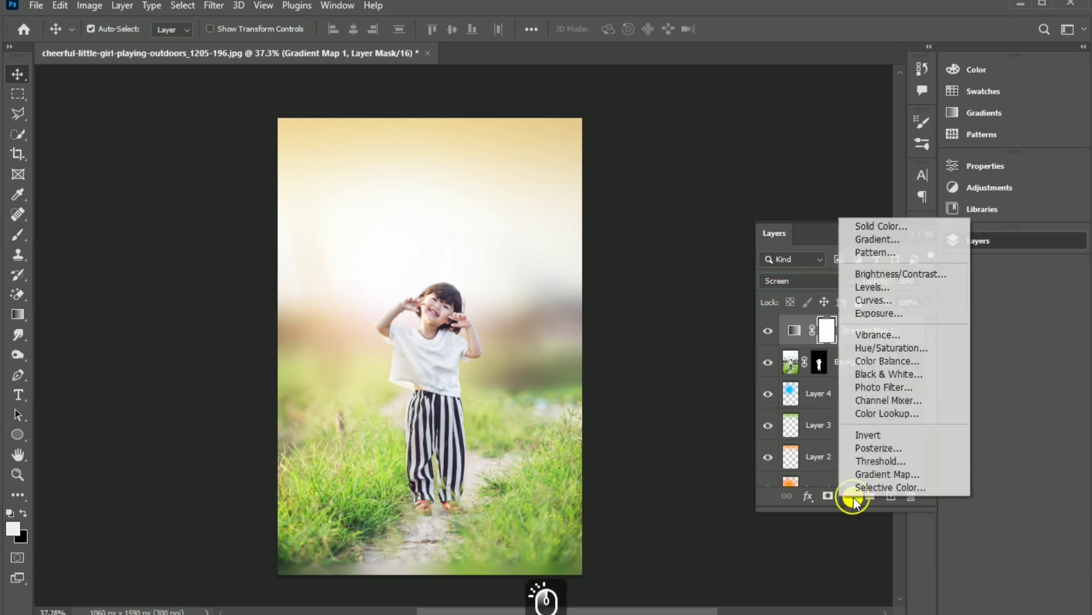
click(883, 408)
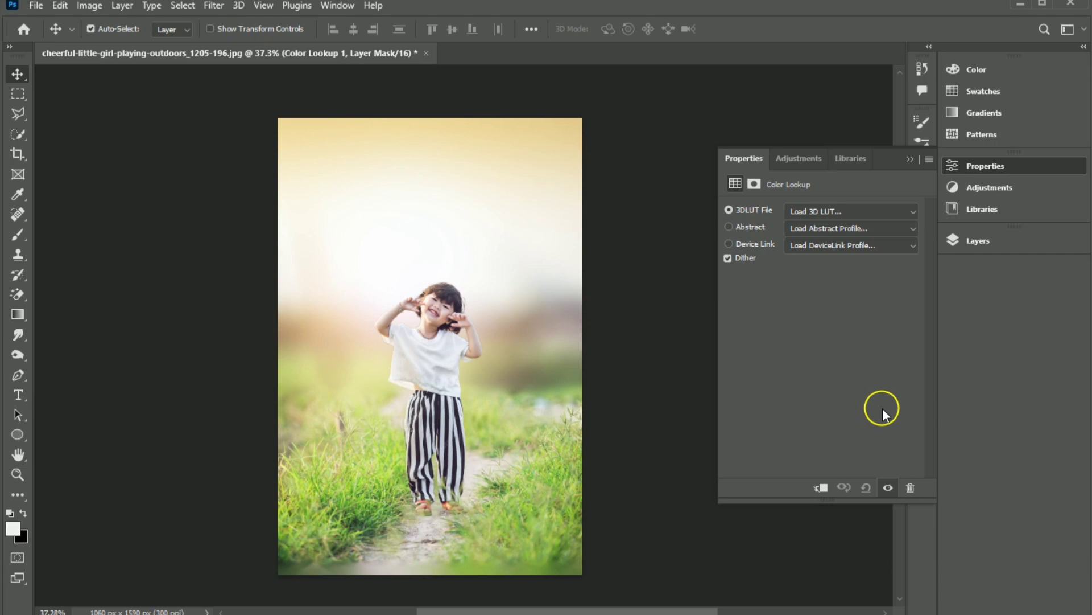
Step: Try the Fuji ETERNA 250D Kodak 2395, Fuji F125, Fuji REALA 500D, FuturisticBleak and HorrorBlue 3D LUTs on the Color Lookup adjustment
click(856, 217)
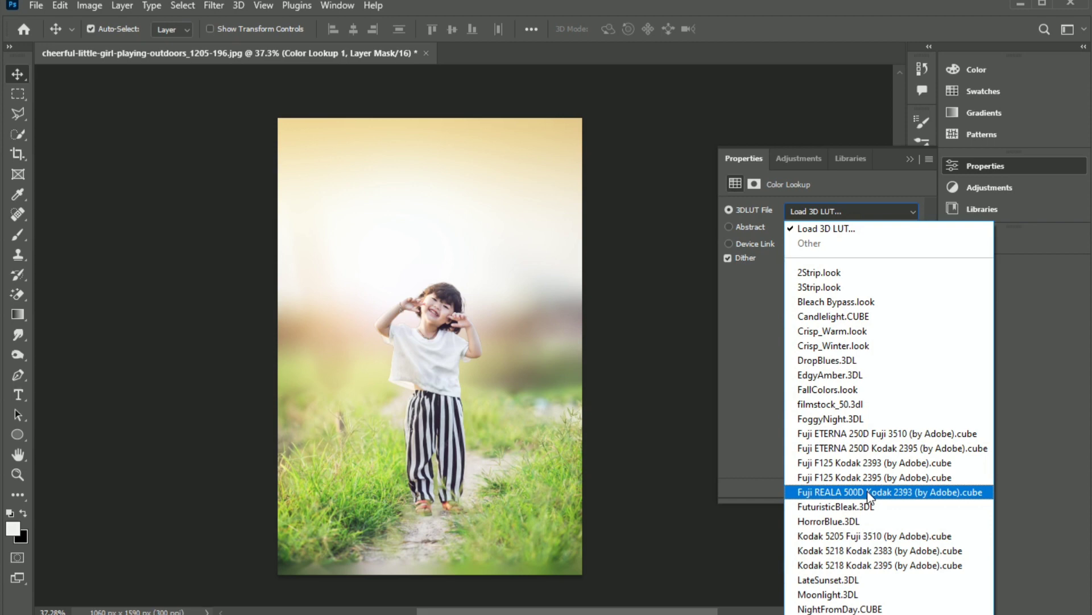
click(871, 448)
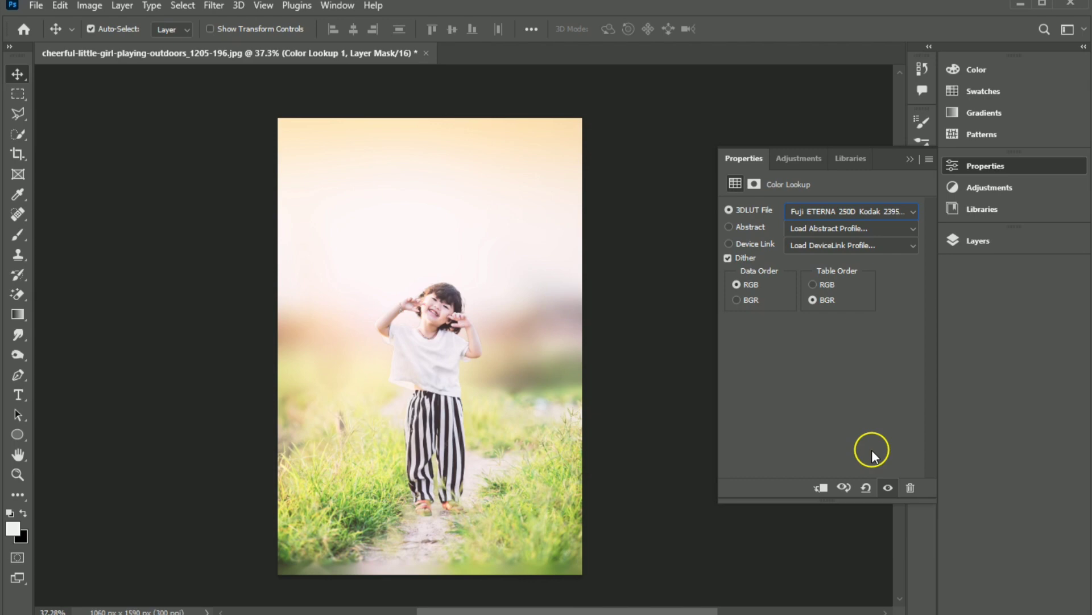
click(873, 218)
click(846, 476)
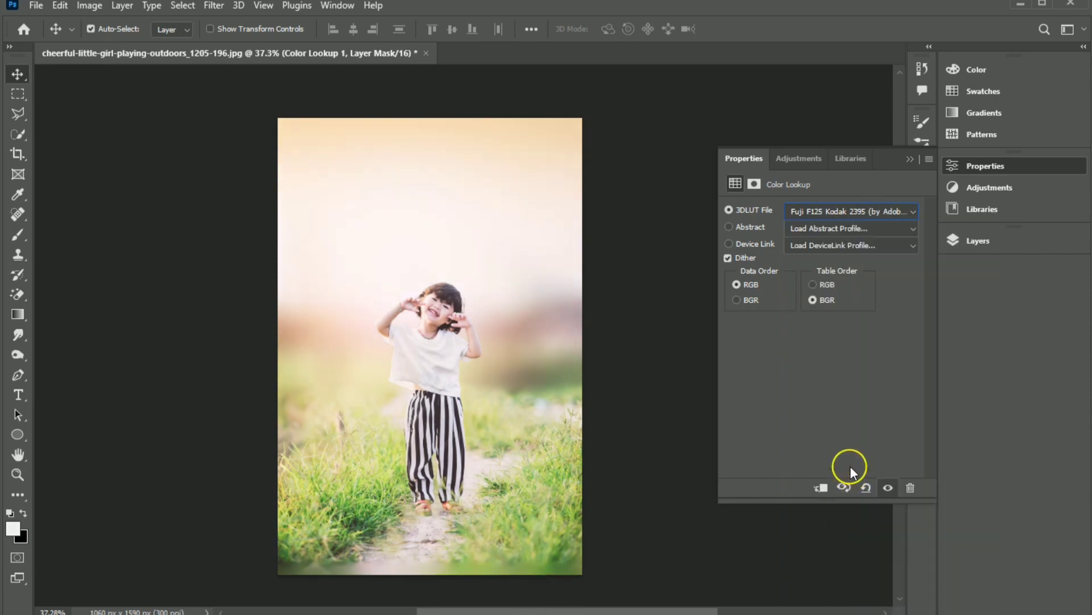
click(885, 215)
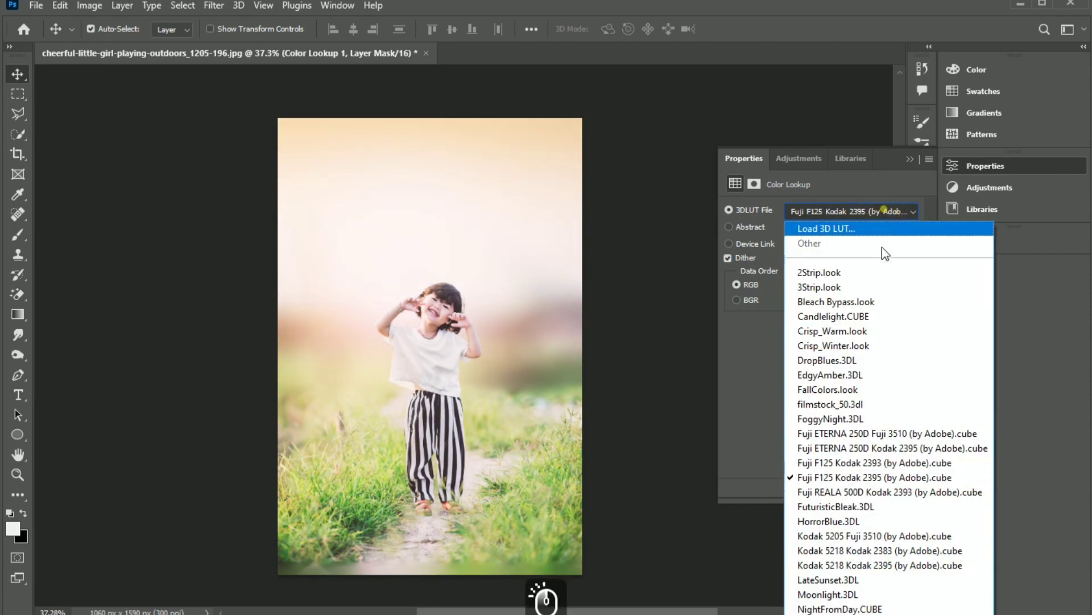
click(861, 452)
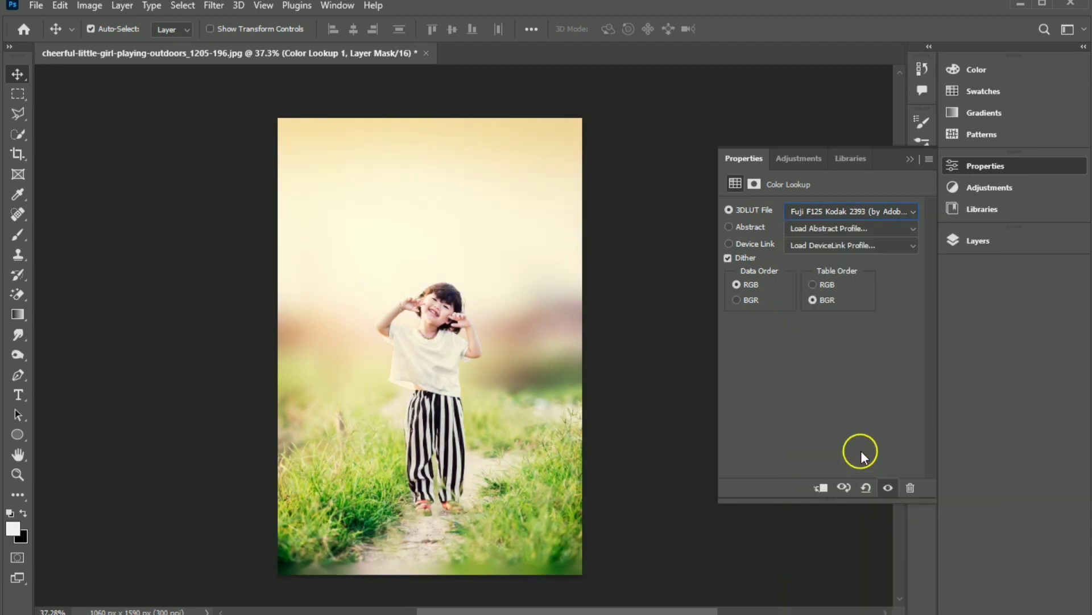
click(862, 215)
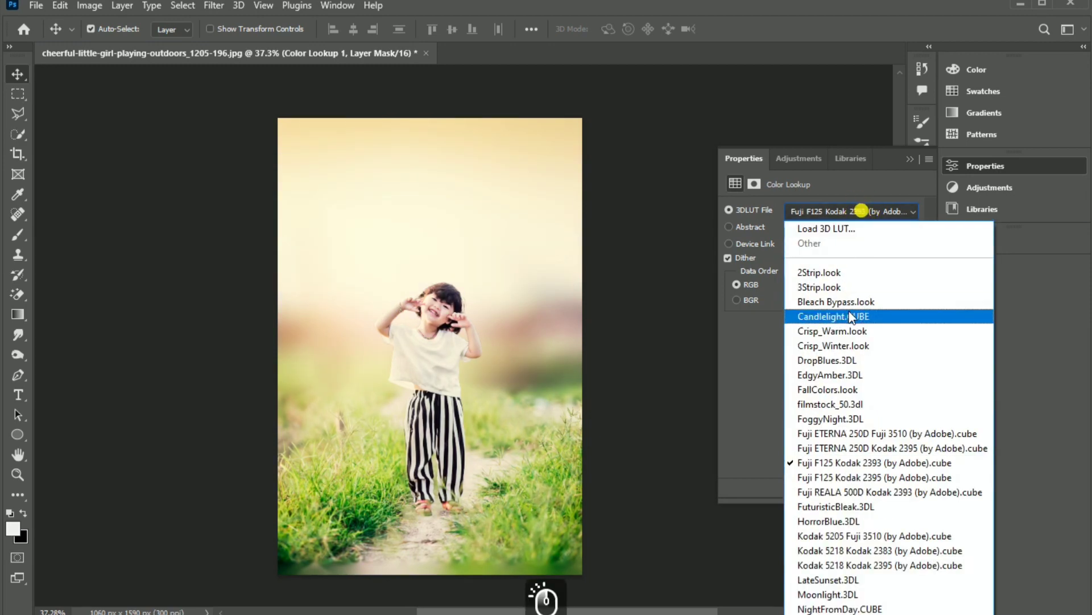
click(834, 490)
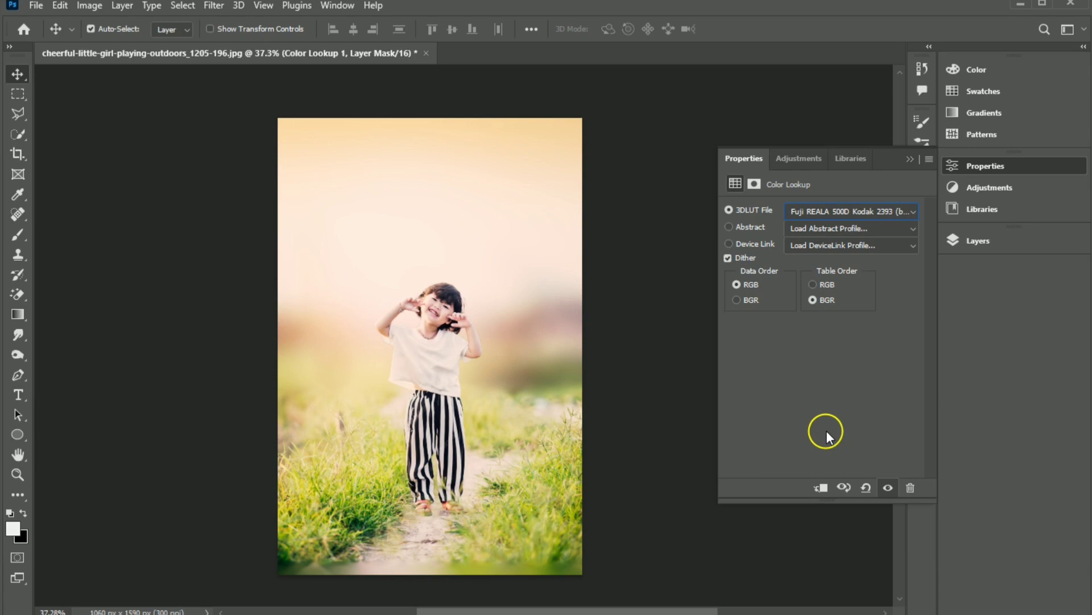
click(886, 209)
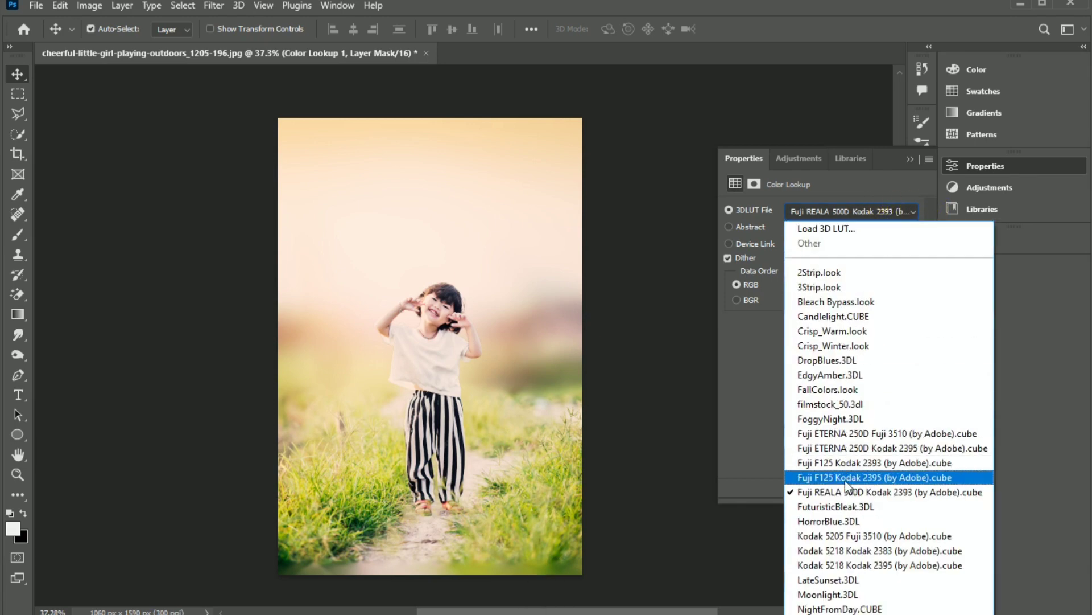
click(844, 506)
click(879, 210)
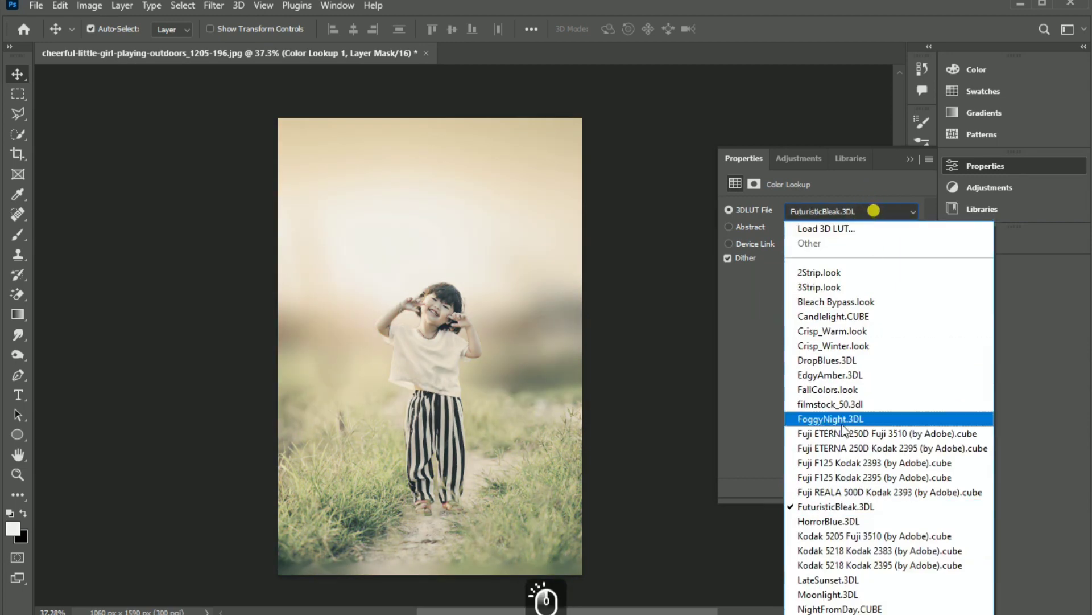
click(834, 518)
Step: Apply the LateSunset.3DL LUT and lower the Color Lookup layer's opacity to 34%
click(865, 211)
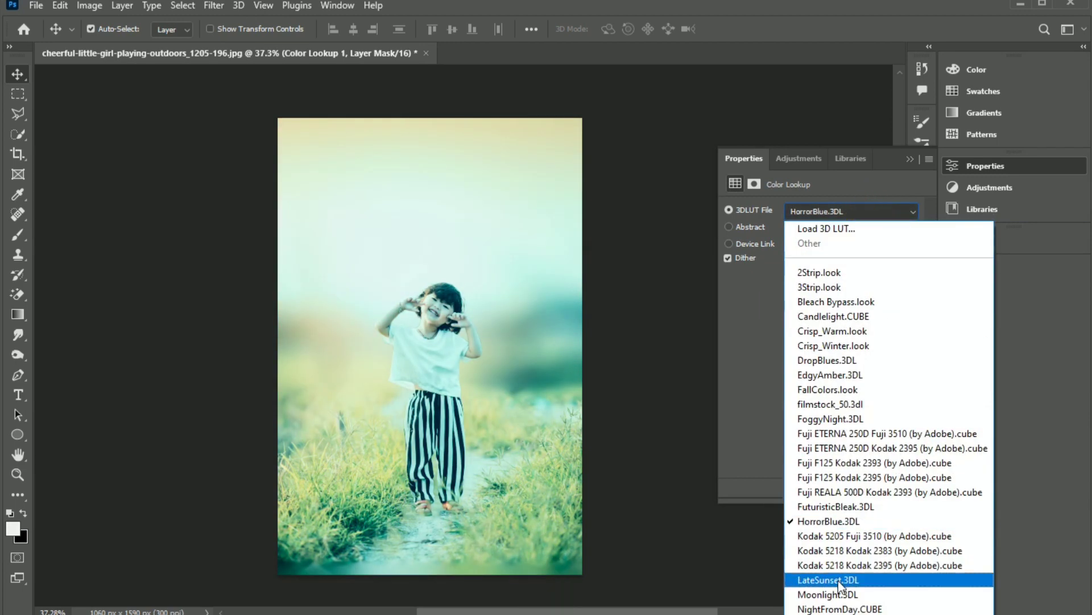
click(836, 580)
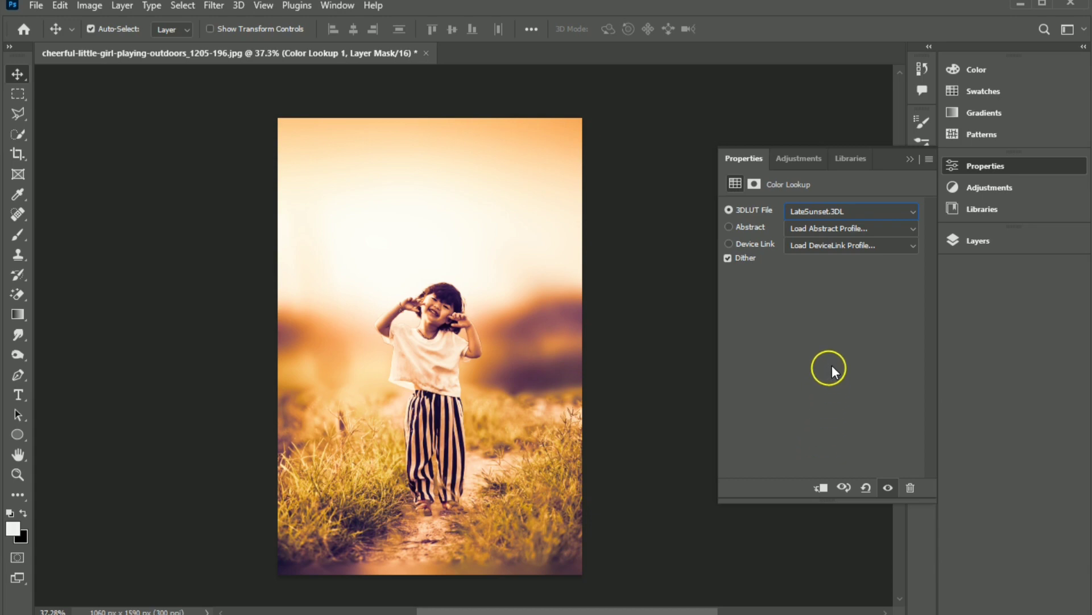
click(973, 239)
click(874, 282)
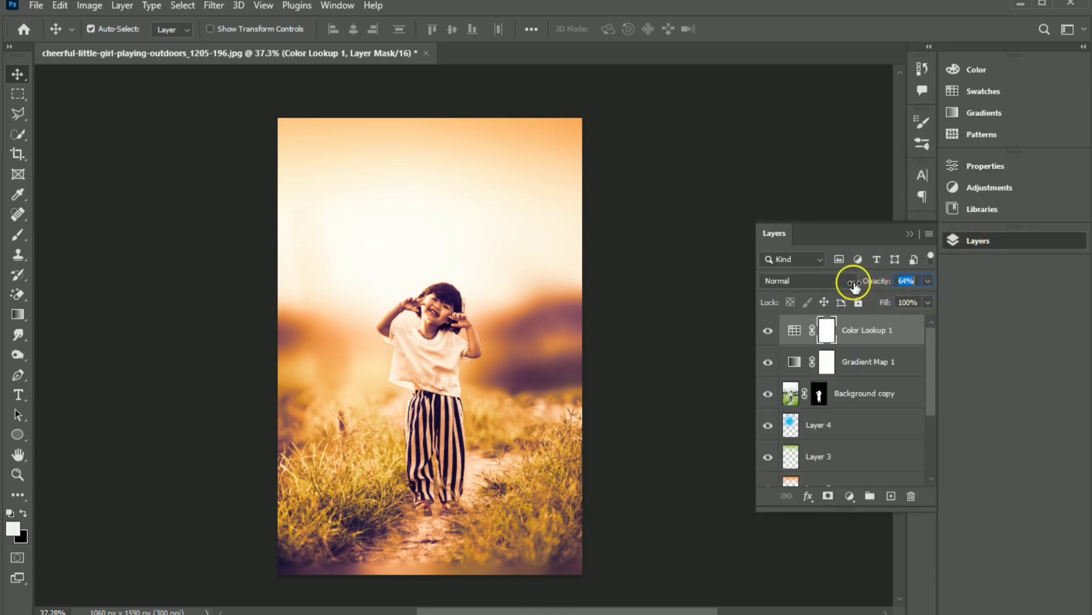
text(36)
click(877, 282)
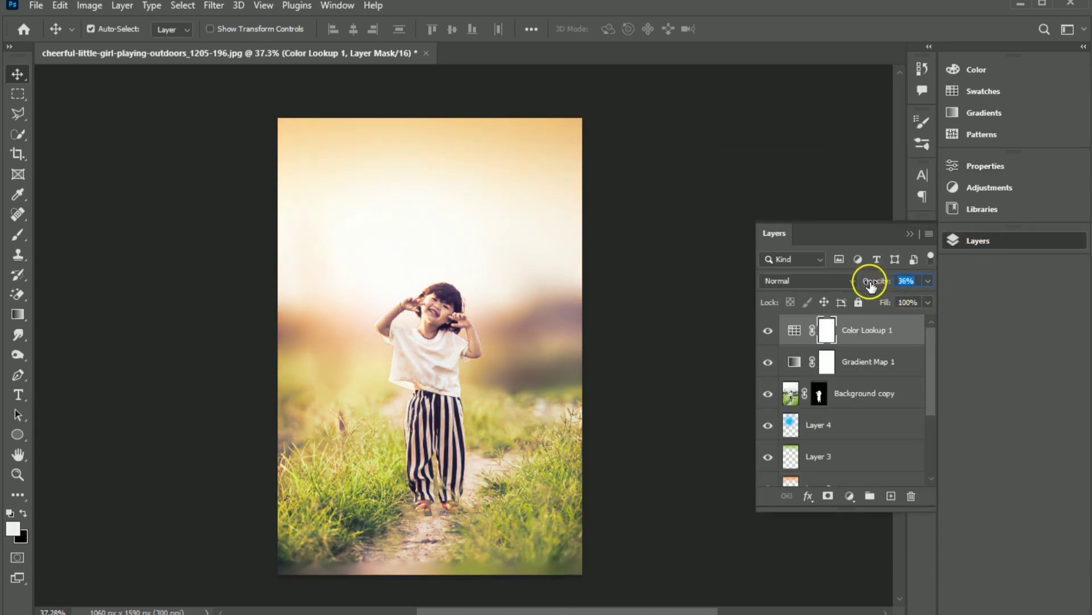
drag(871, 283, 869, 286)
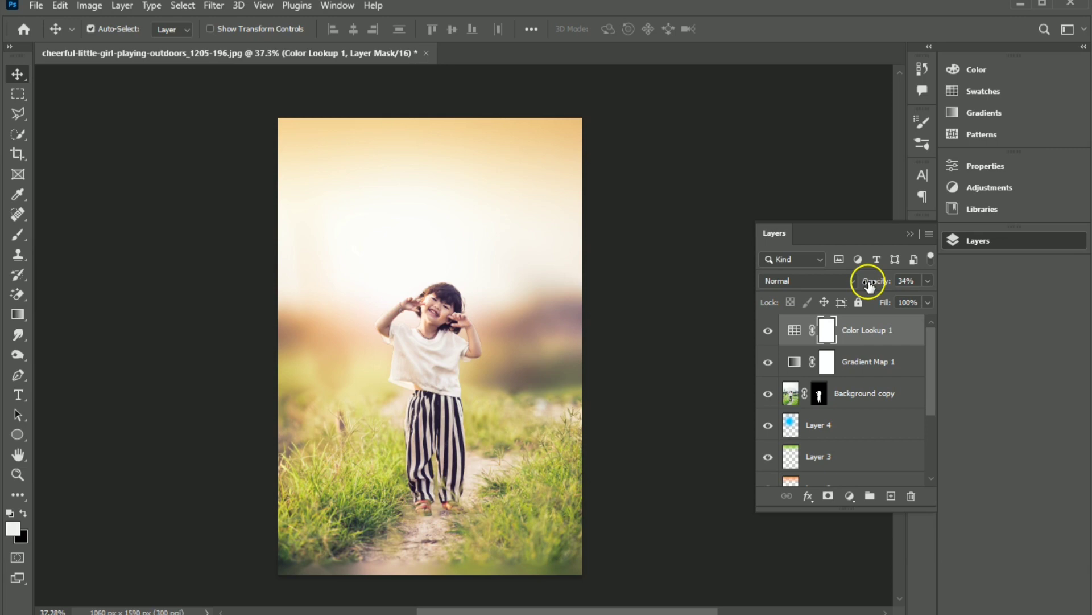
Step: Move the Color Lookup layer below the Background copy layer and set its opacity to 43%
drag(870, 327, 879, 400)
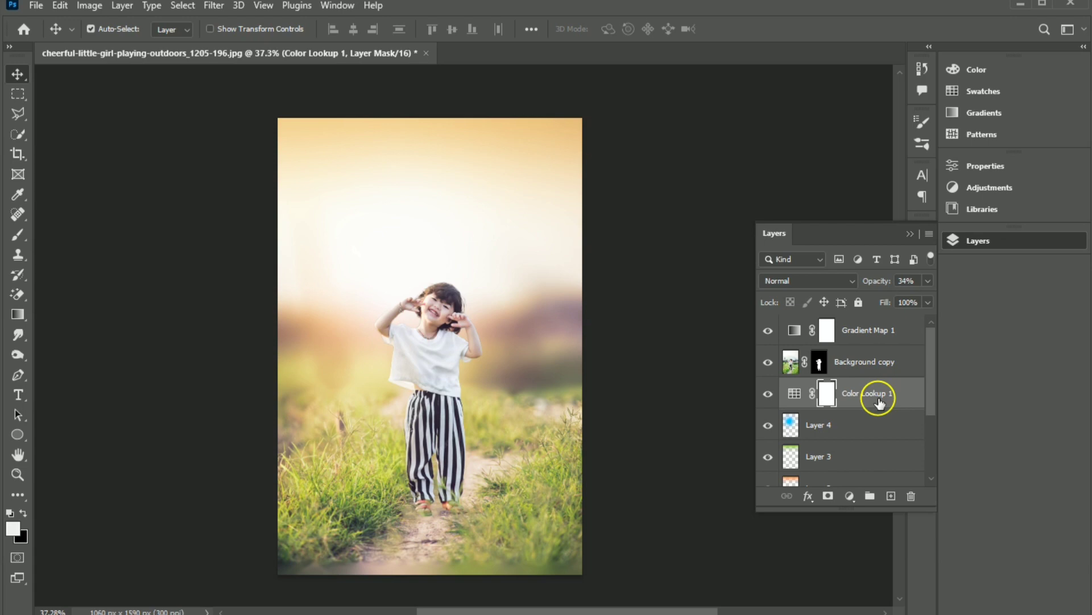
drag(871, 280, 879, 286)
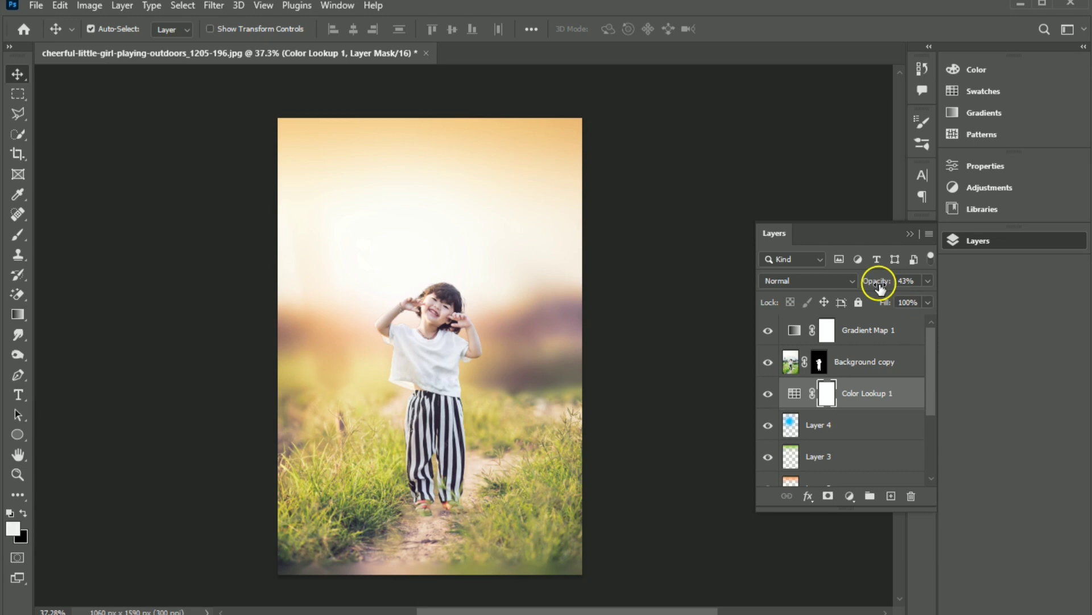
Step: Group all layers from Background copy 2 up to Gradient Map 1, and duplicate the group
scroll(853, 434, down, 3)
click(856, 441)
scroll(851, 424, up, 4)
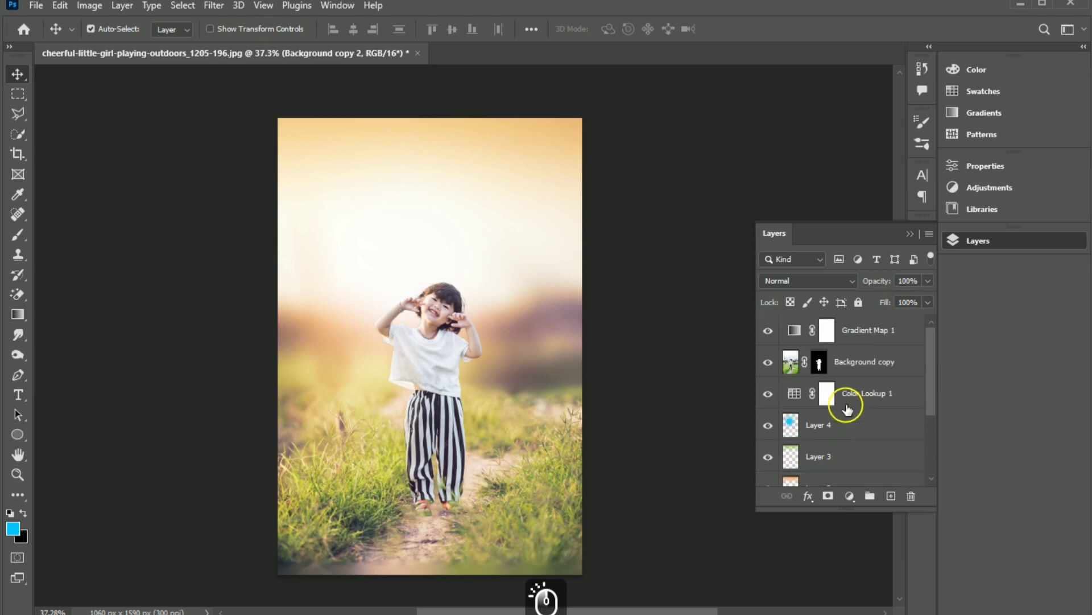
shift+click(871, 330)
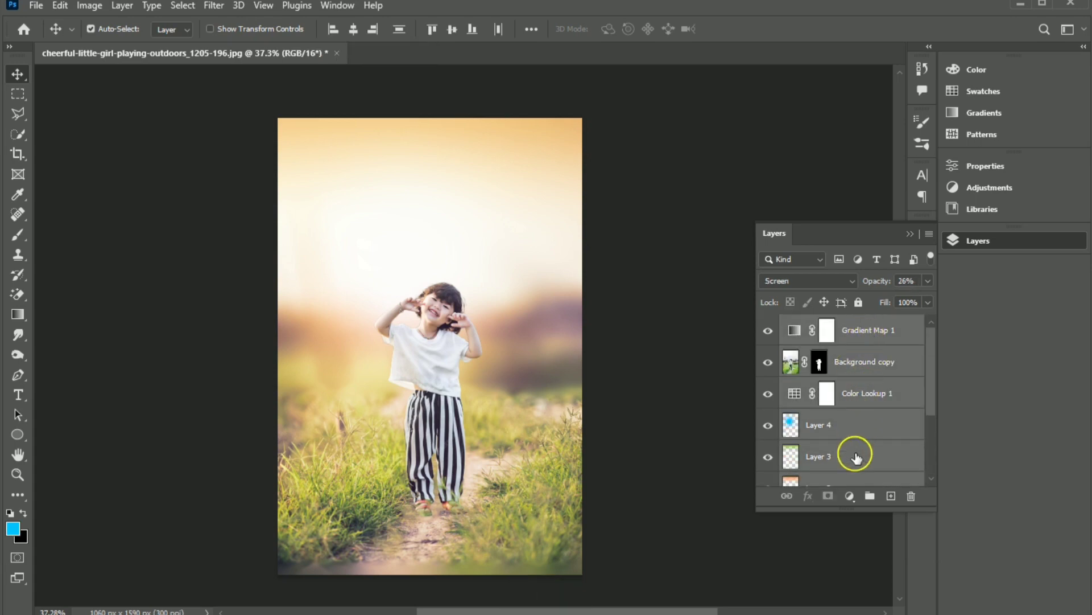
key(ctrl+g)
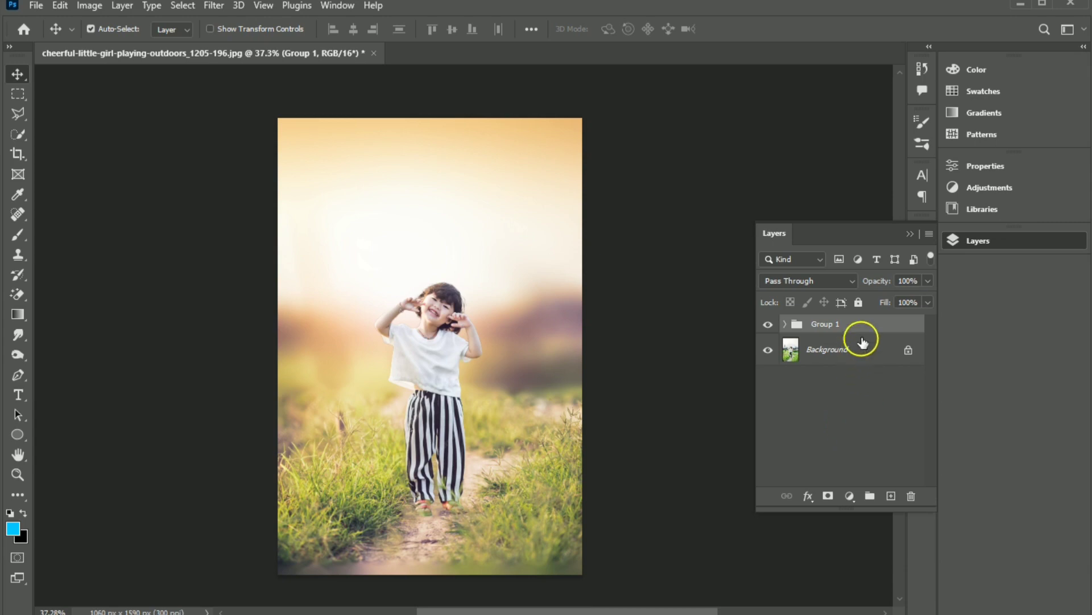
drag(865, 324, 896, 491)
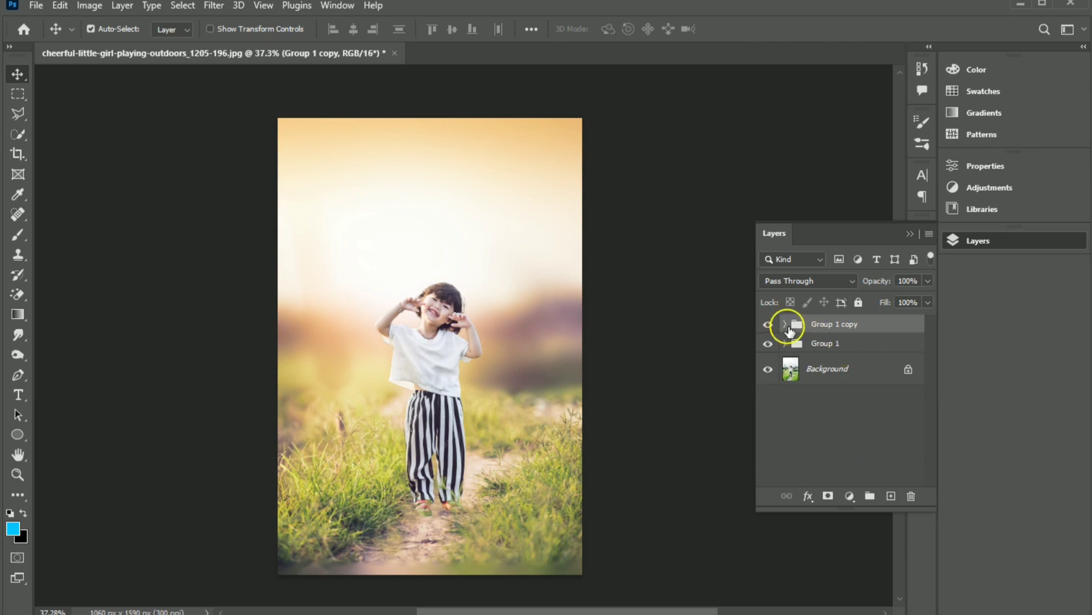
double_click(840, 325)
double_click(879, 324)
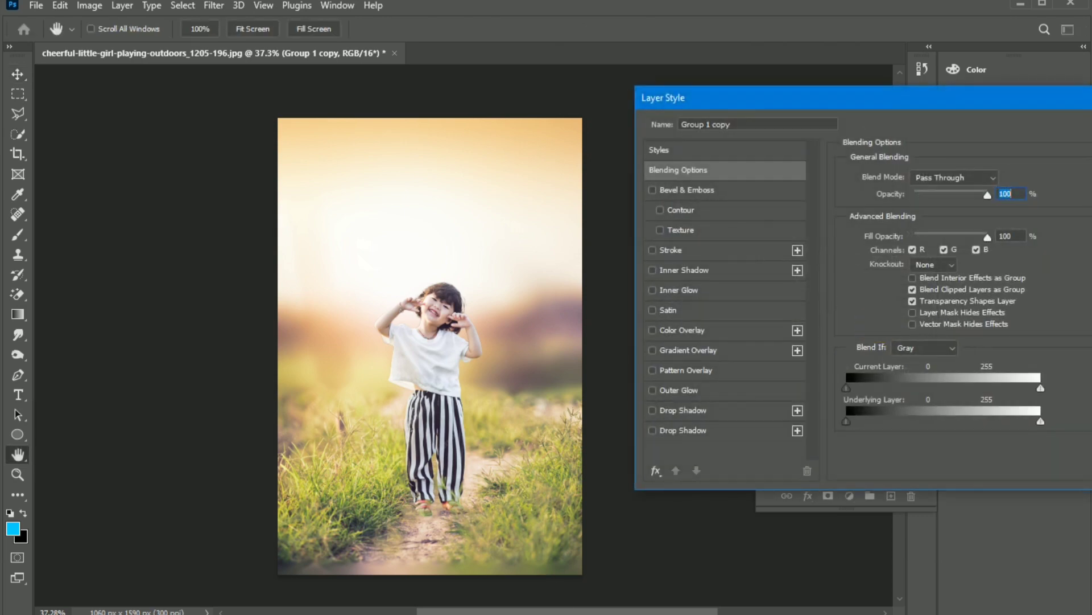
key(Escape)
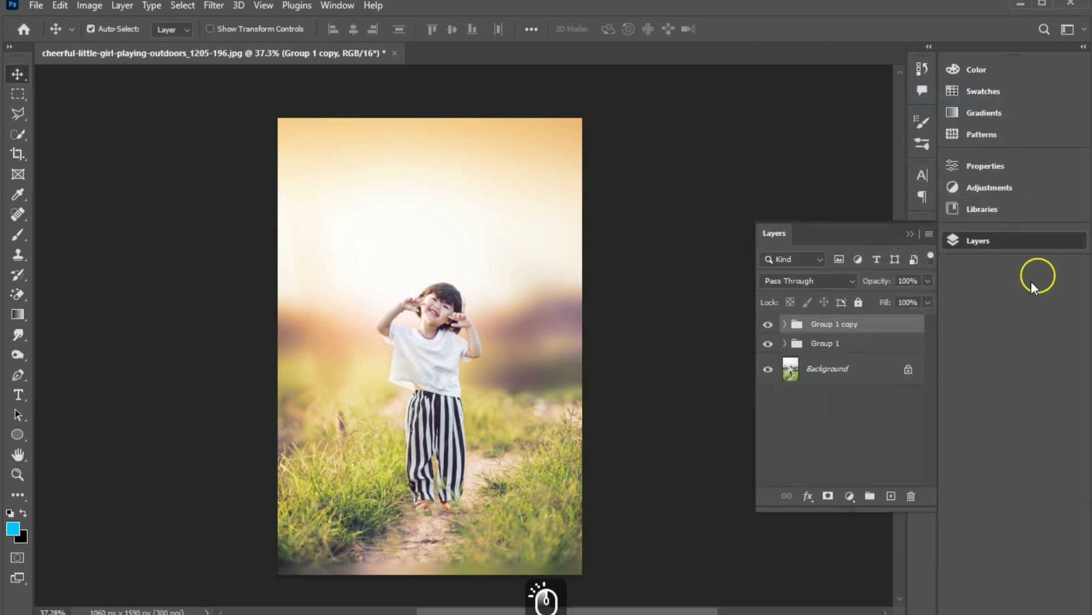
Step: Merge the duplicated group, Group 1 copy, into a single layer
click(856, 324)
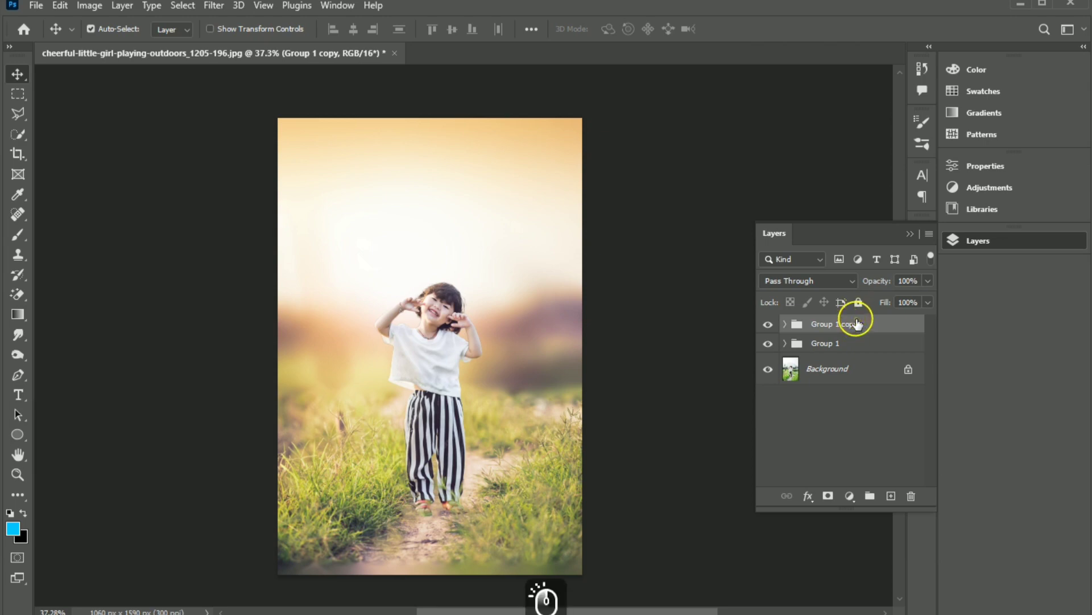
key(ctrl)
key(ctrl+e)
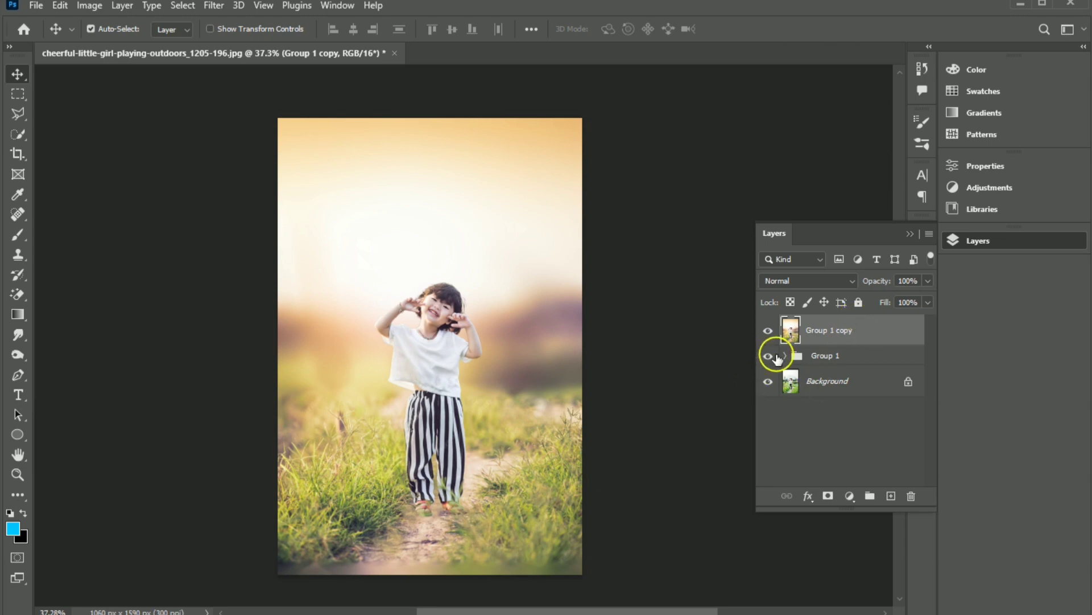
Step: Toggle the visibility of Group 1 and view the Background layer alone to compare the original with the edit
click(768, 356)
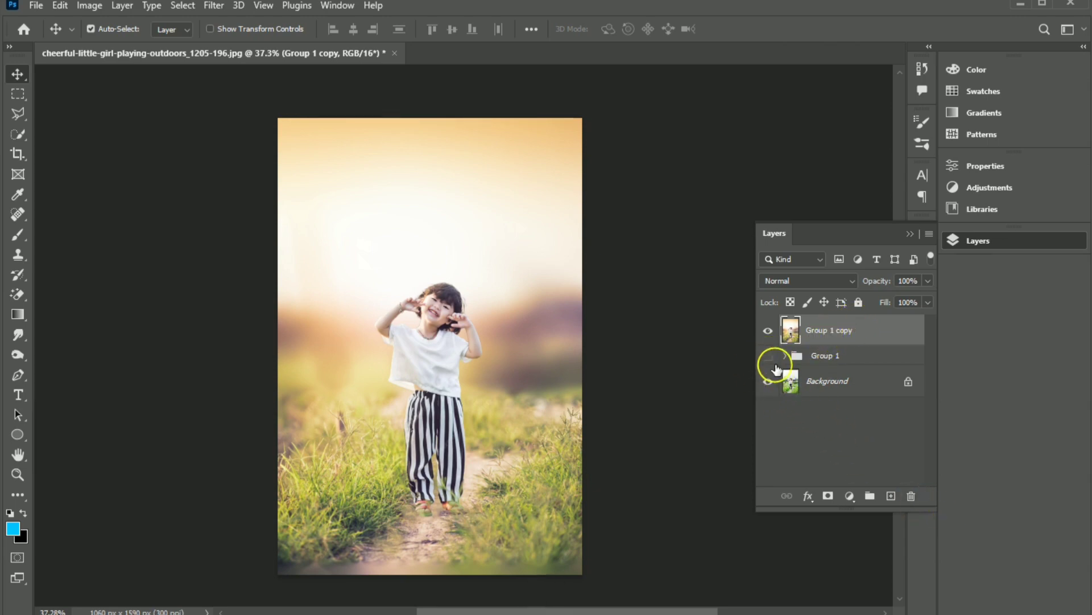
click(768, 356)
key(ctrl)
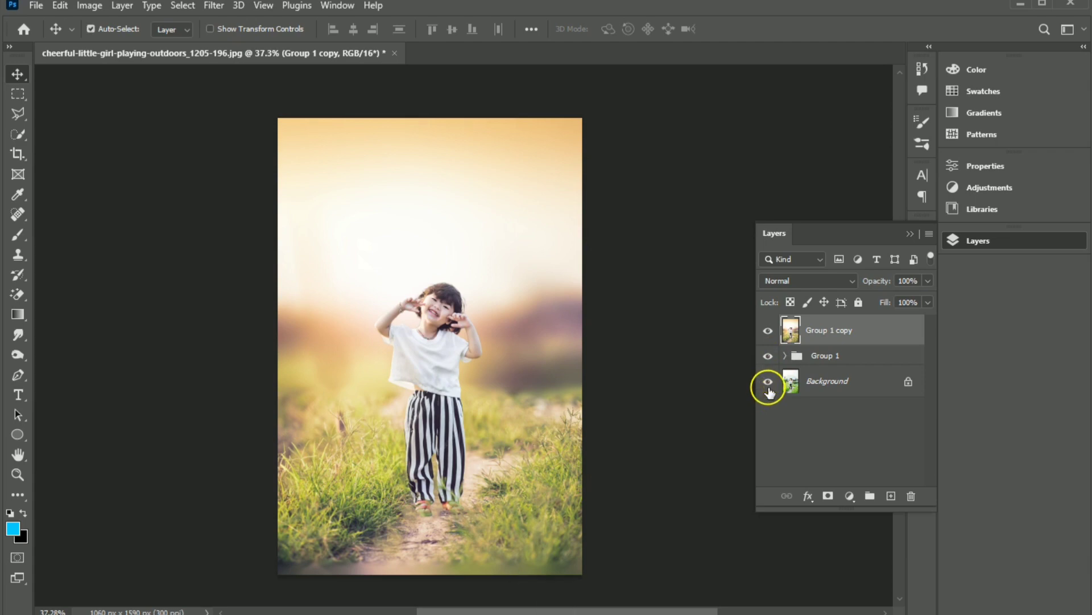
alt+click(769, 381)
alt+click(770, 382)
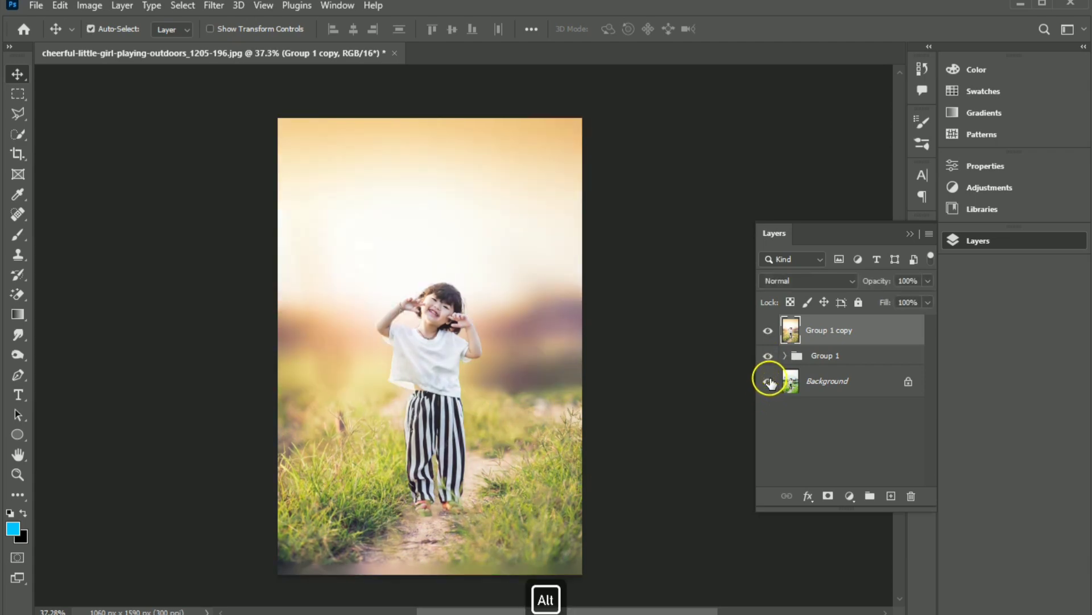
click(639, 247)
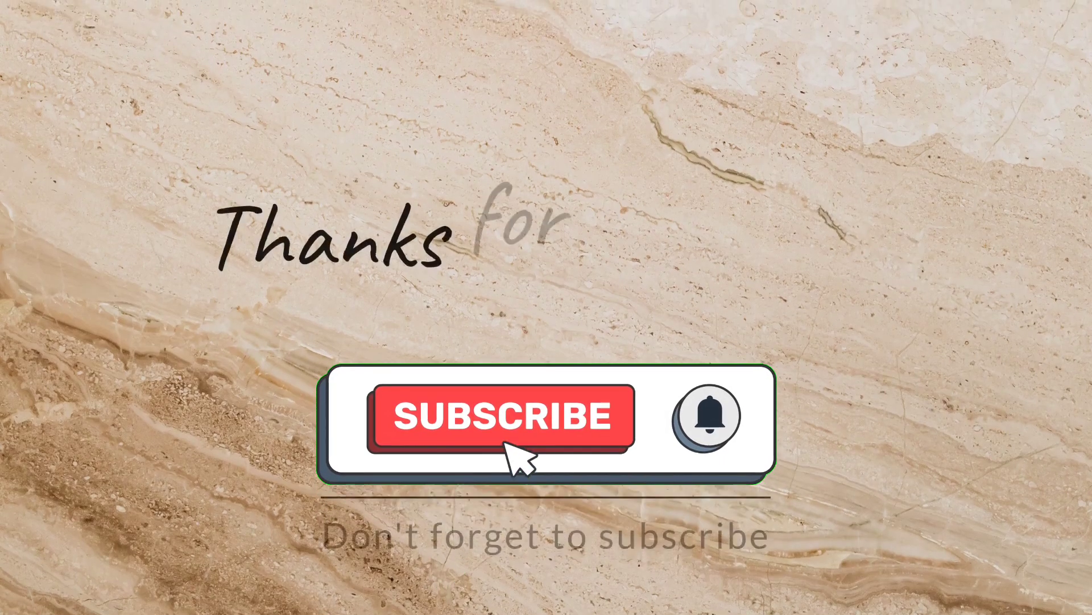